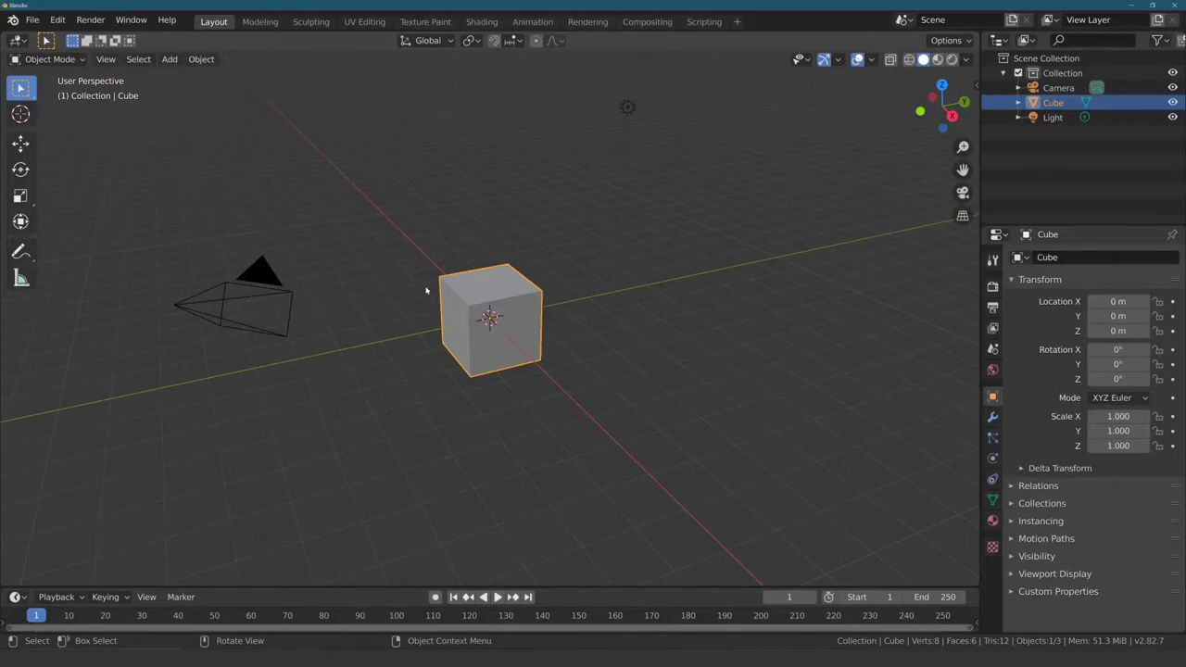
Step: Click empty viewport space to deselect the default cube
click(426, 291)
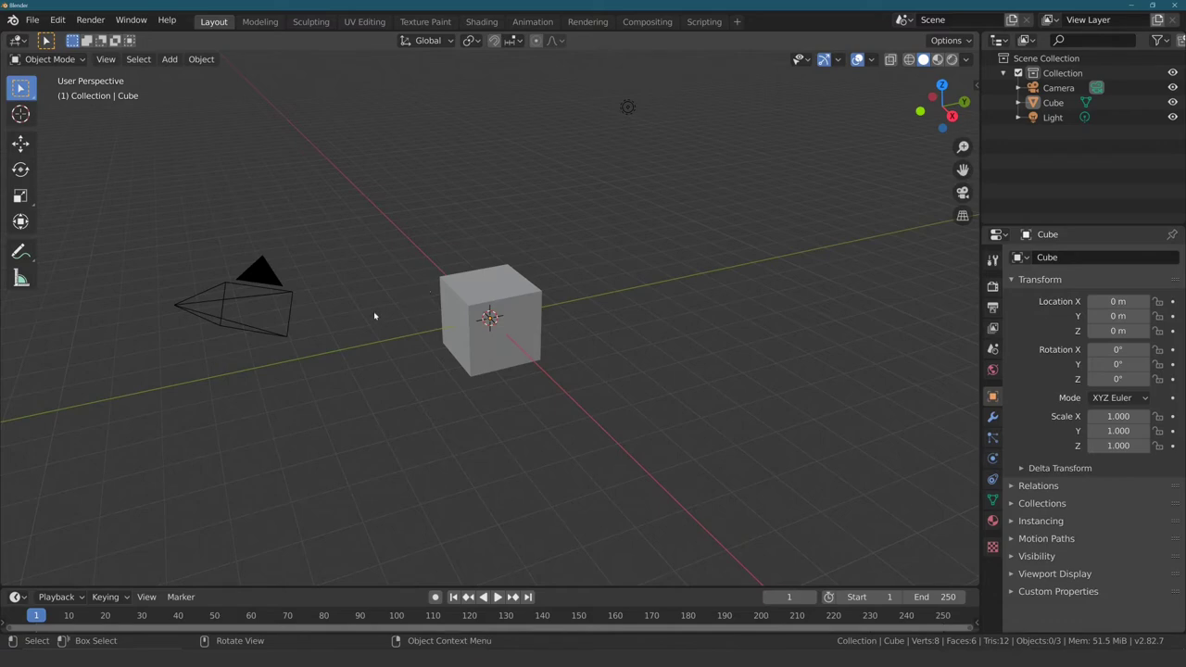
Step: Delete the Camera and the Light, then select the Cube and orbit around it
click(247, 299)
key(Delete)
click(628, 112)
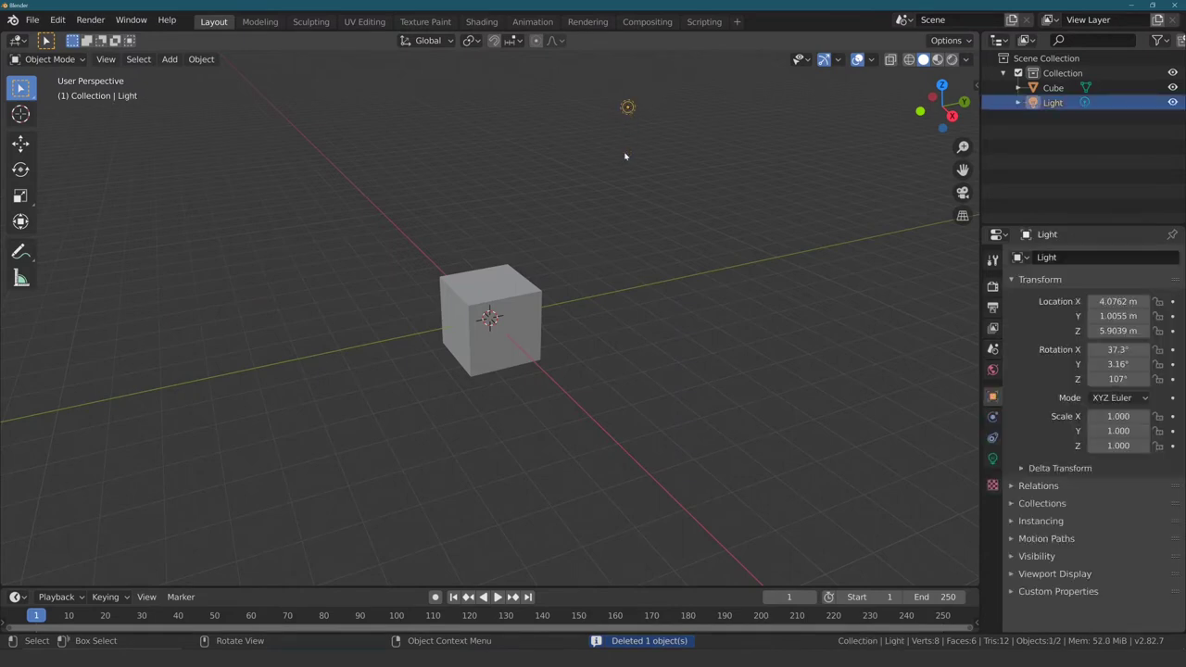
key(Delete)
click(485, 289)
middle_drag(397, 278, 392, 268)
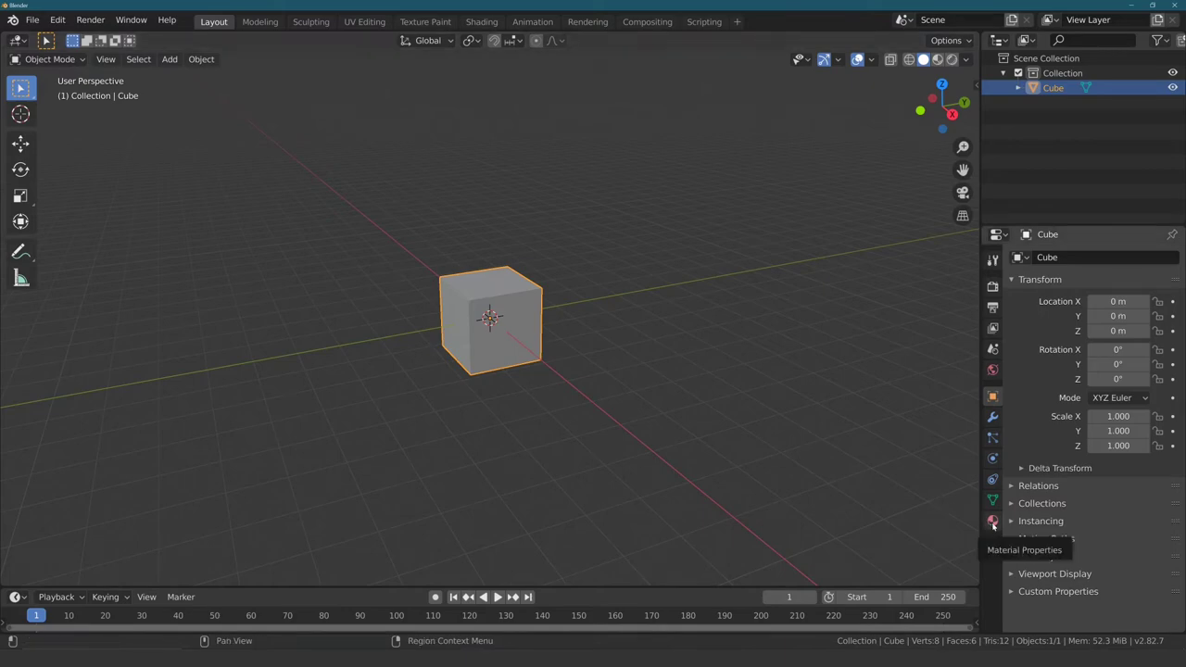
Step: Show the cube's Material Properties with its Principled BSDF surface
click(992, 522)
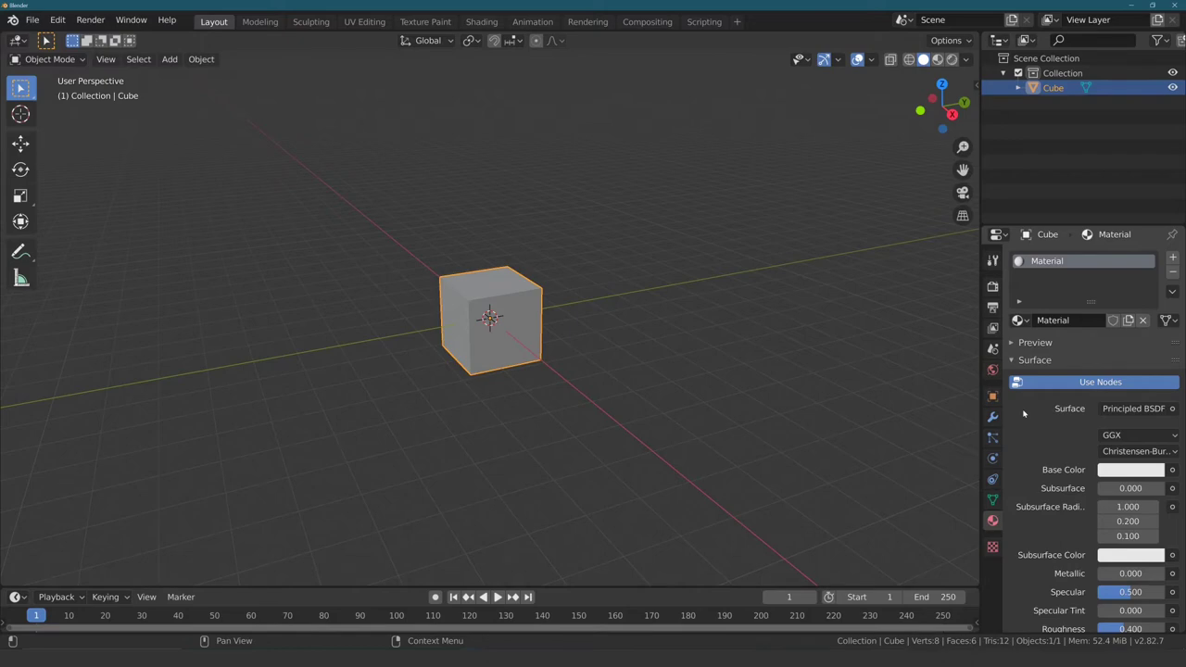
Step: Switch to the Shading workspace and zoom out the node editor
click(481, 21)
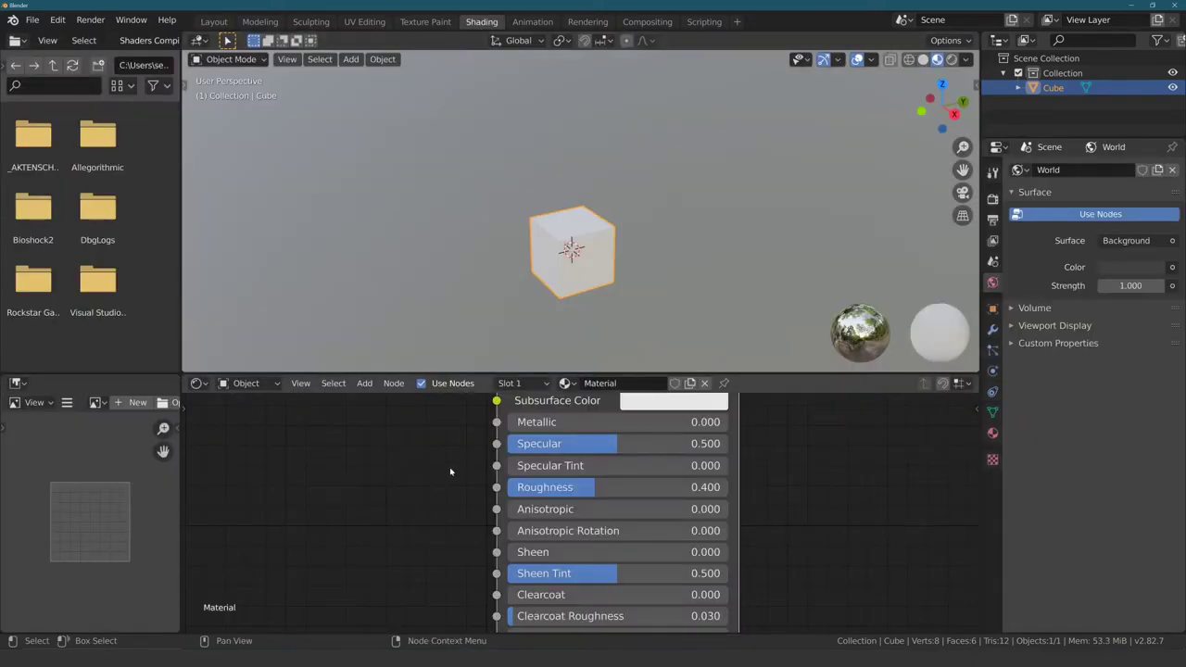
scroll(455, 448, down, 1)
scroll(456, 448, down, 3)
scroll(466, 461, down, 2)
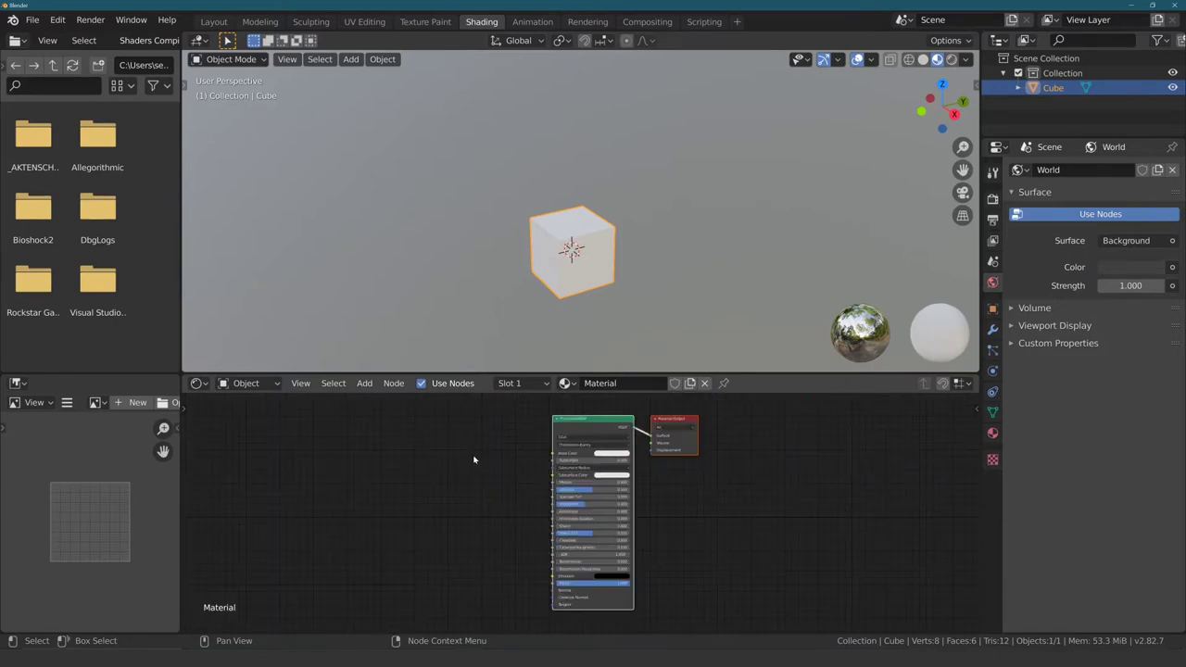
Step: Shift the Principled BSDF node left and pan until the Material Output node is visible
click(577, 423)
mouse_move(601, 419)
mouse_down()
mouse_move(573, 416)
mouse_move(582, 418)
mouse_up()
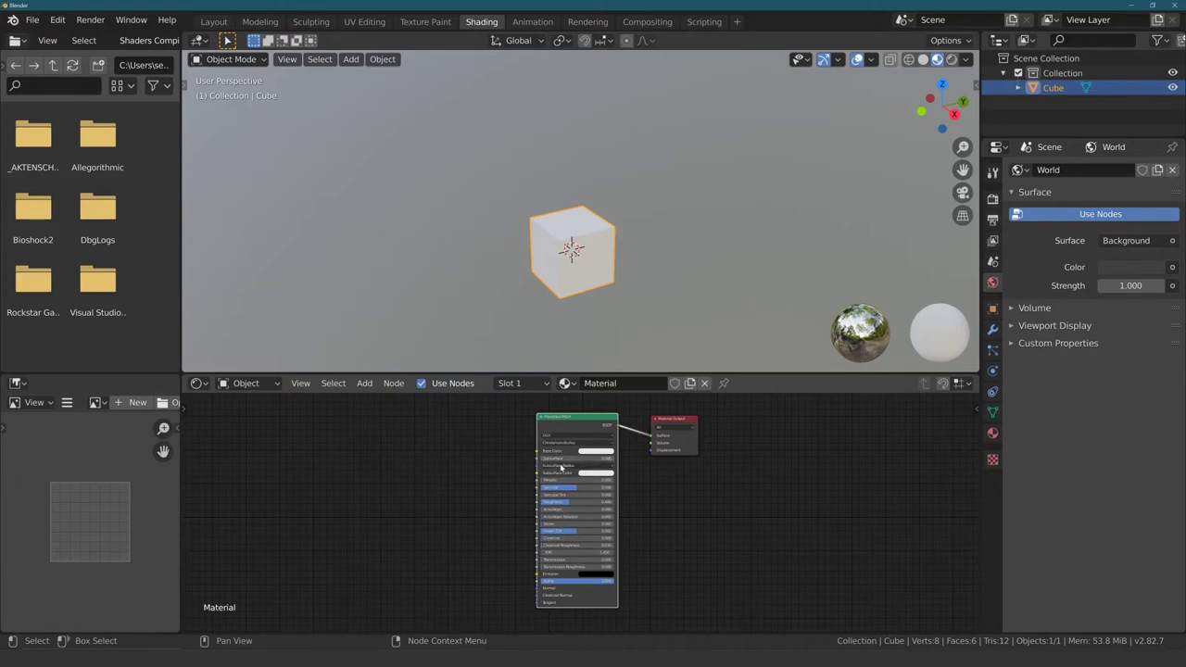
scroll(586, 510, up, 3)
scroll(570, 481, up, 2)
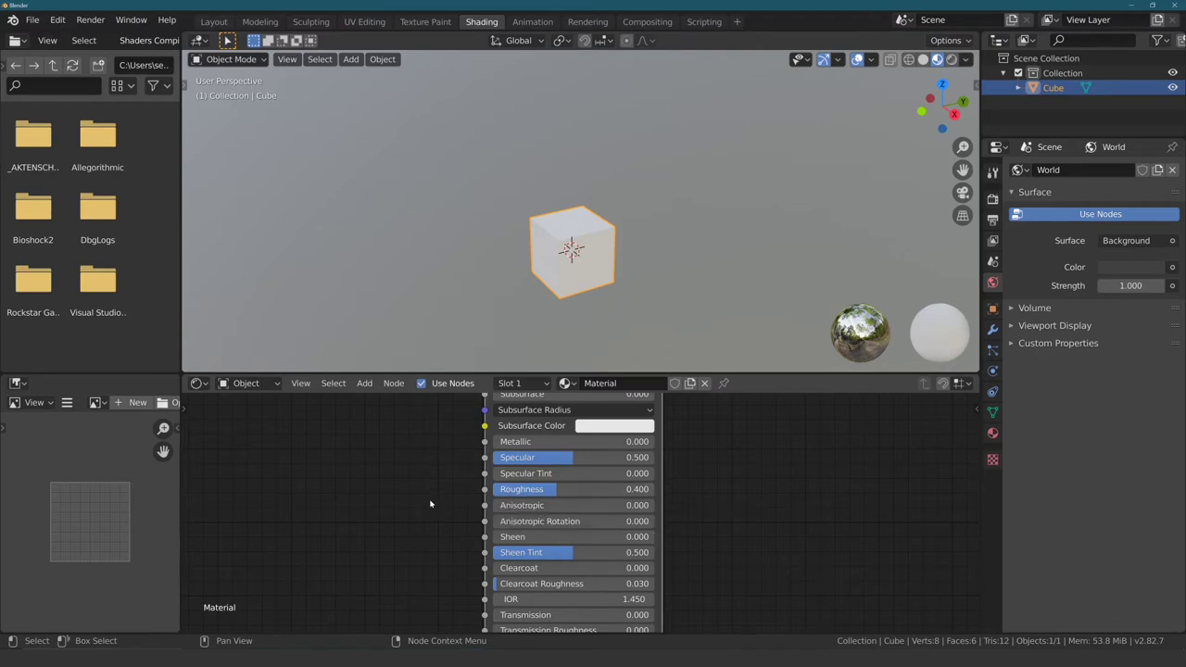
middle_drag(434, 444, 434, 526)
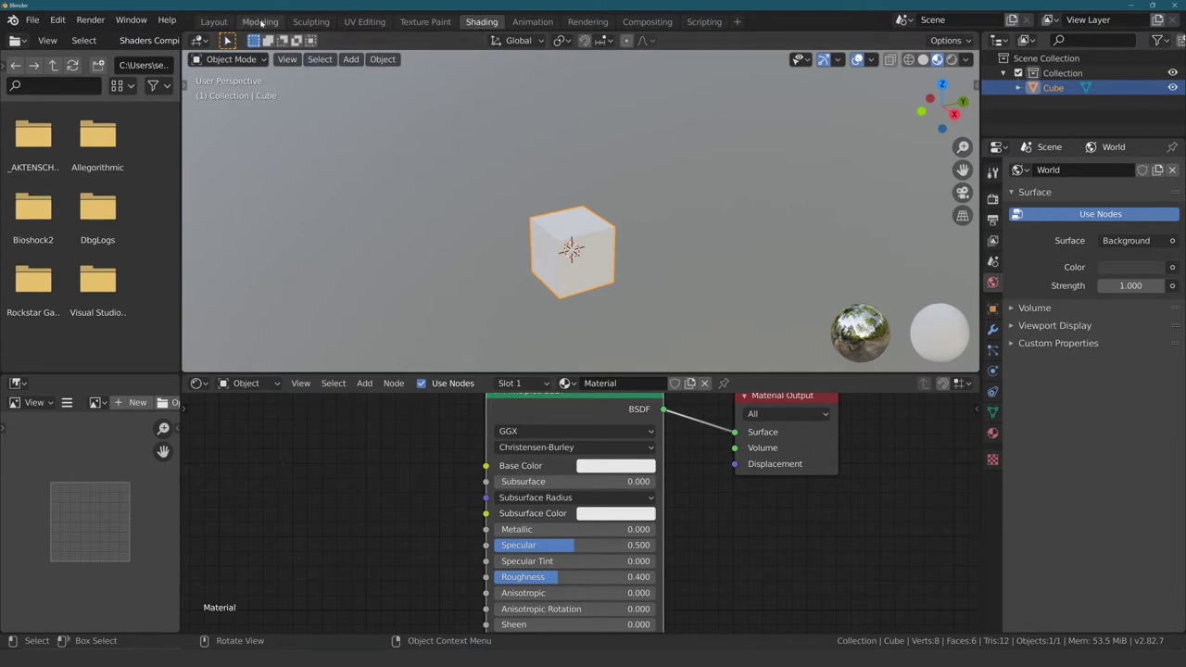
Step: Return to the Modeling workspace in Object Mode with the cube's Material Properties shown
click(260, 21)
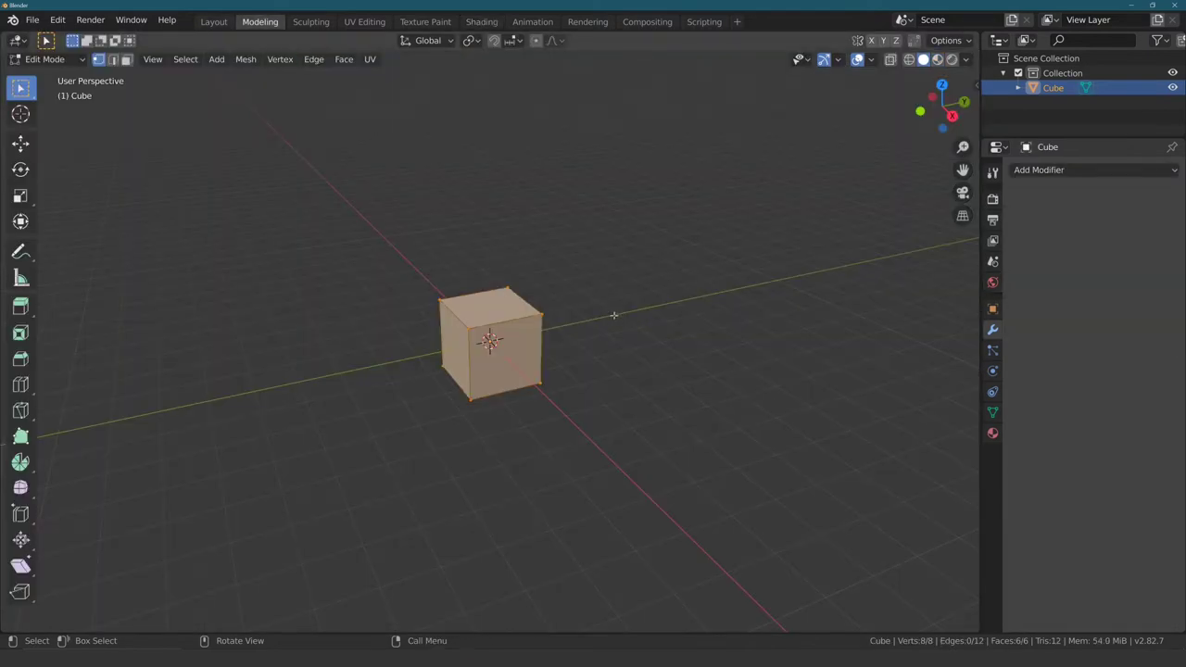
click(585, 315)
click(46, 59)
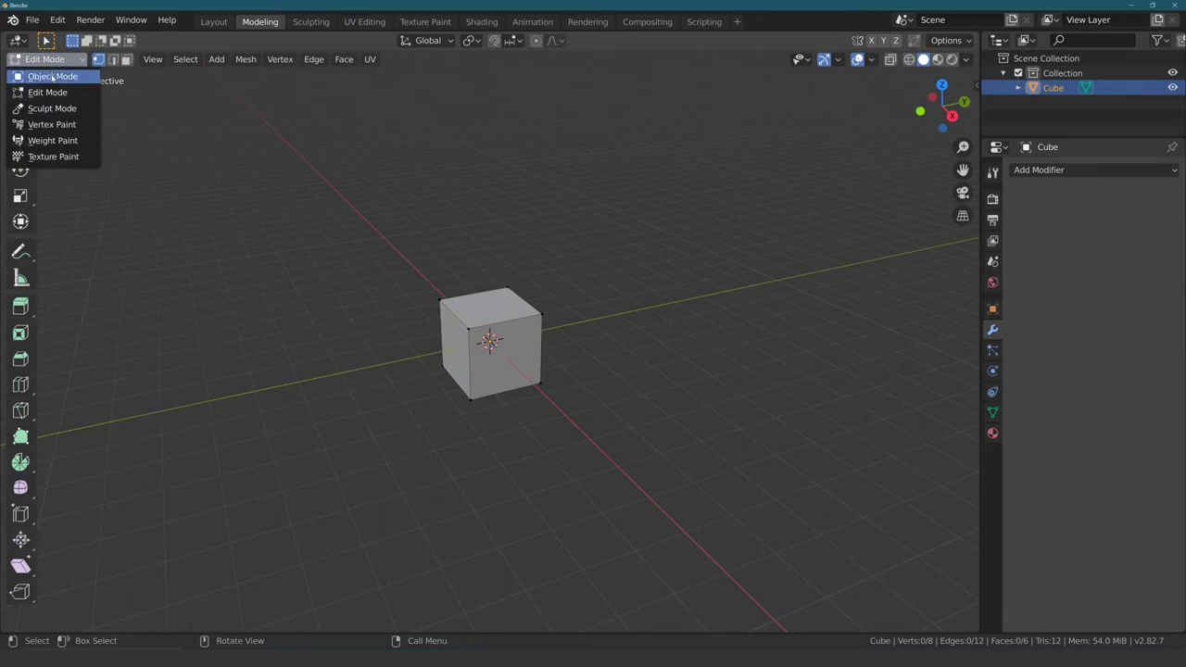
click(52, 76)
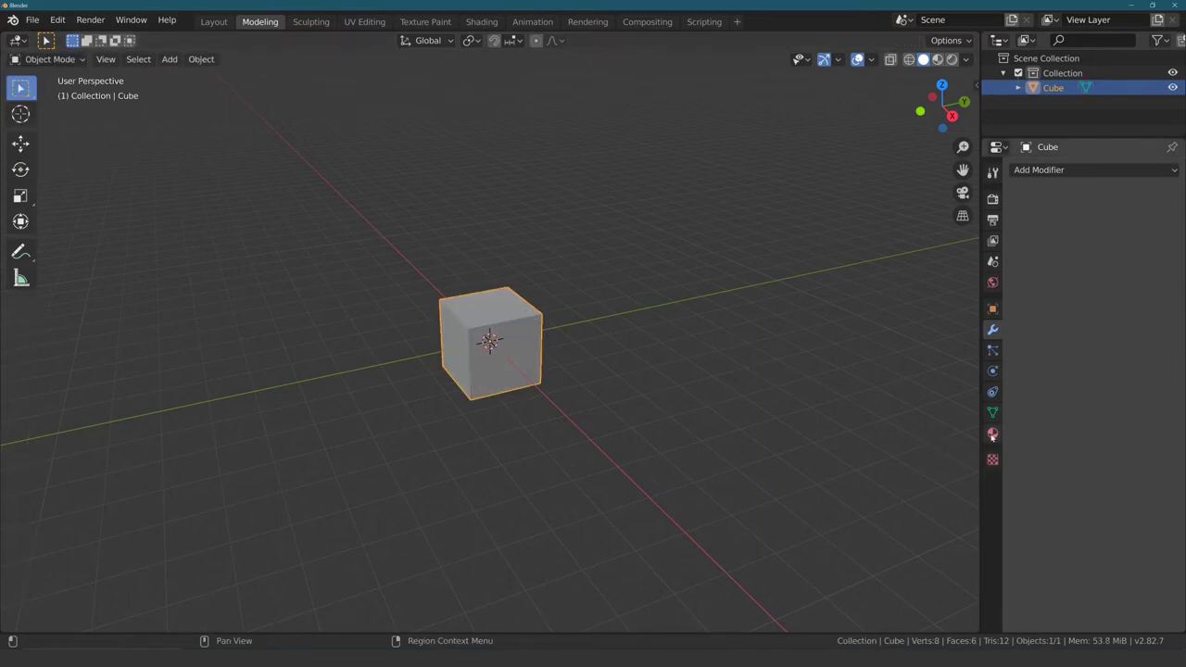
click(992, 432)
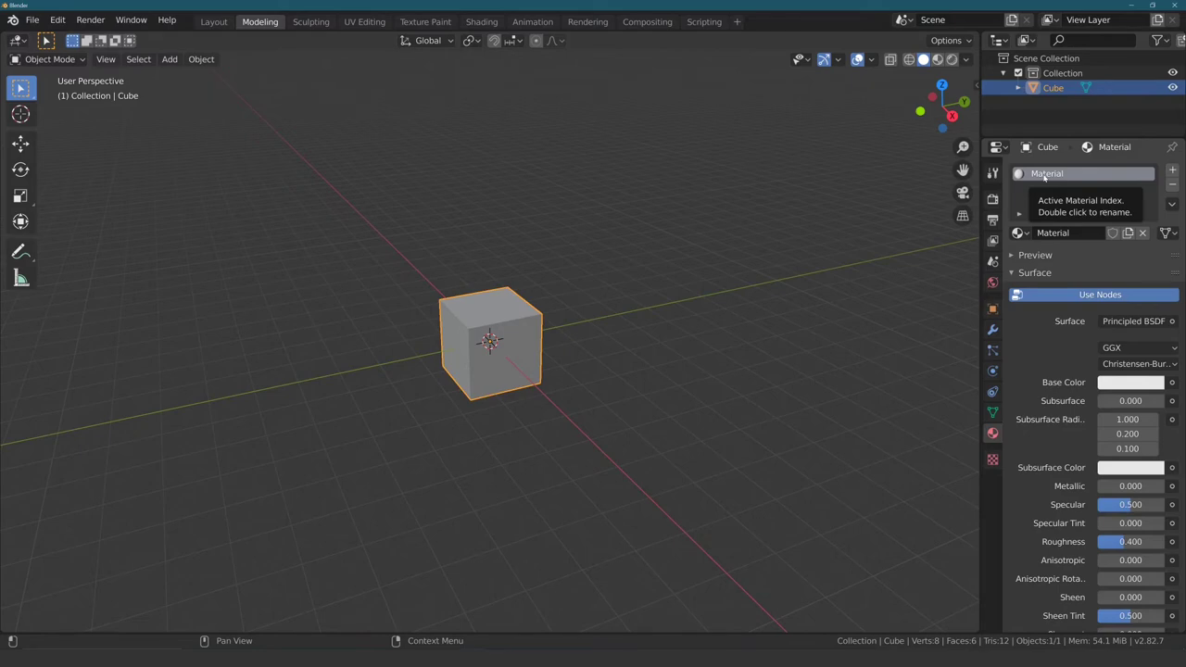
Step: Set the cube material's Base Color to red, with a red hue and raised saturation
click(1113, 385)
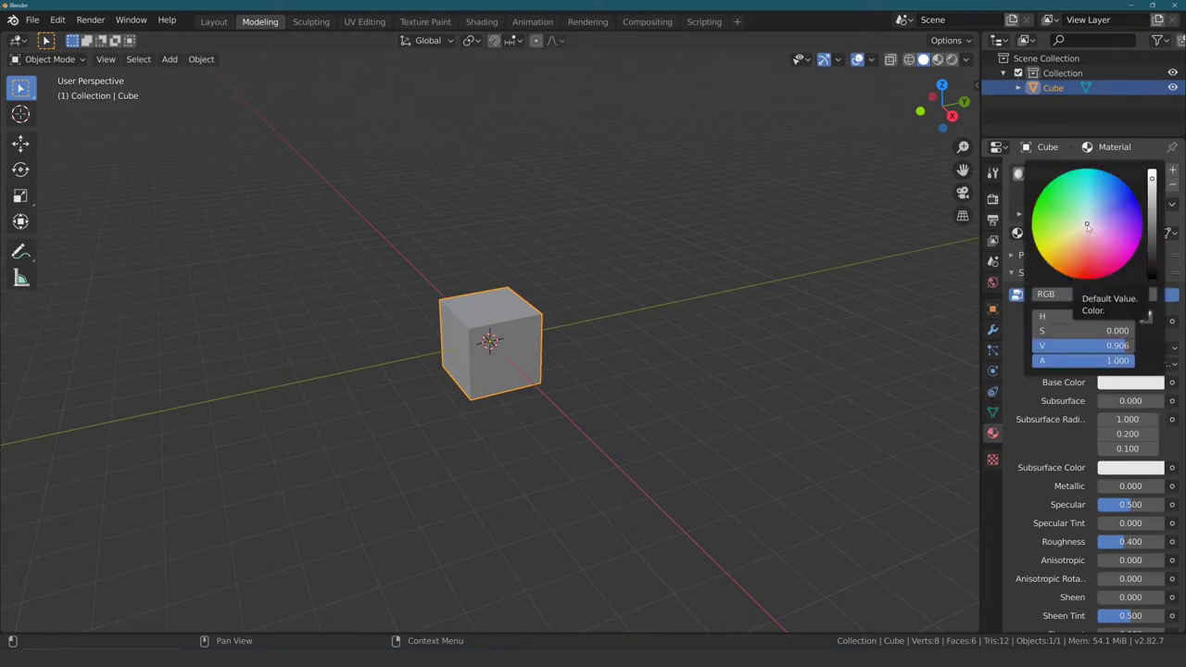
click(1082, 234)
drag(1056, 331, 1132, 330)
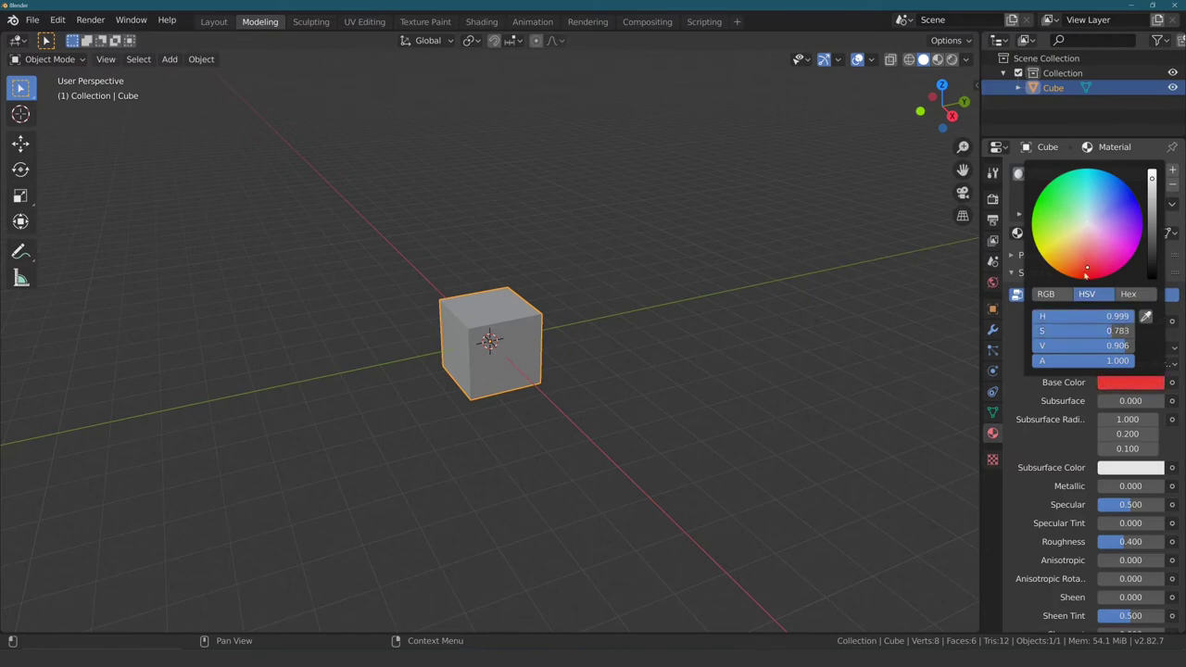
Step: Deselect the cube and check the editor type list, leaving it unchanged
click(745, 296)
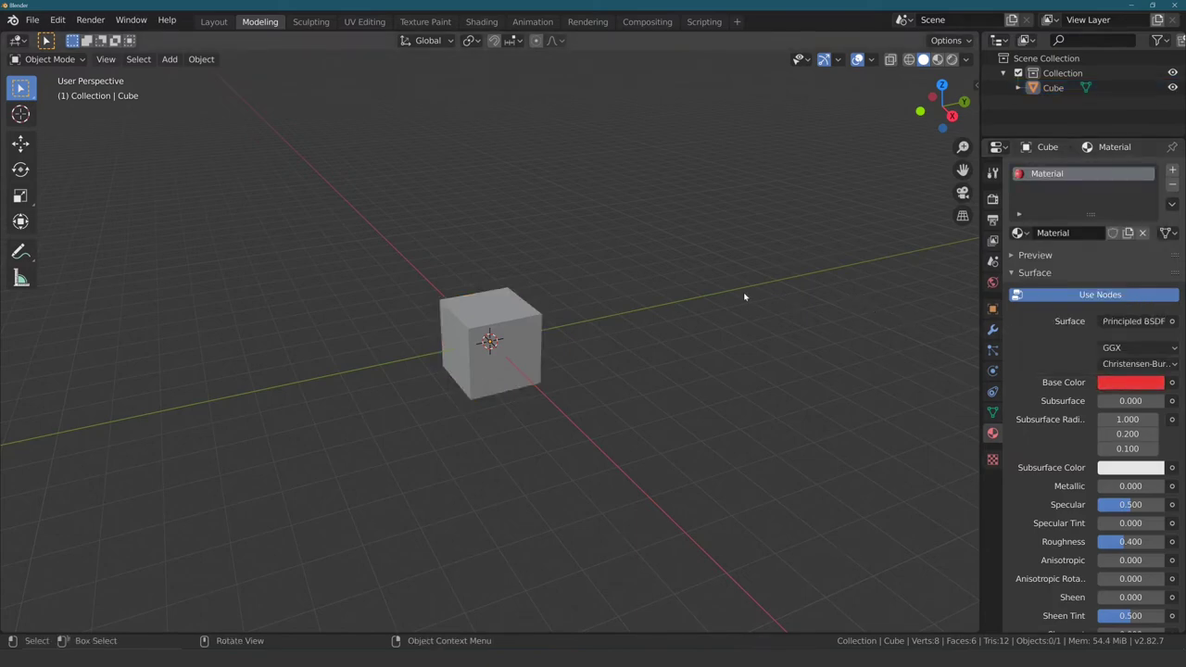
click(481, 310)
click(609, 246)
click(16, 40)
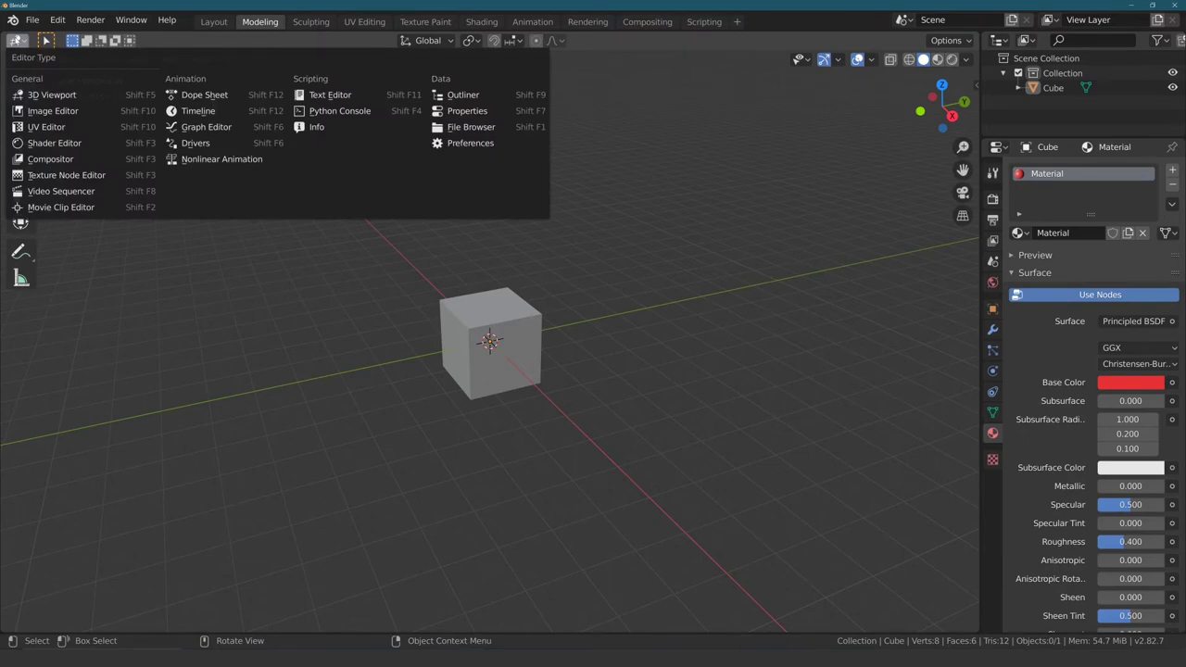
click(51, 95)
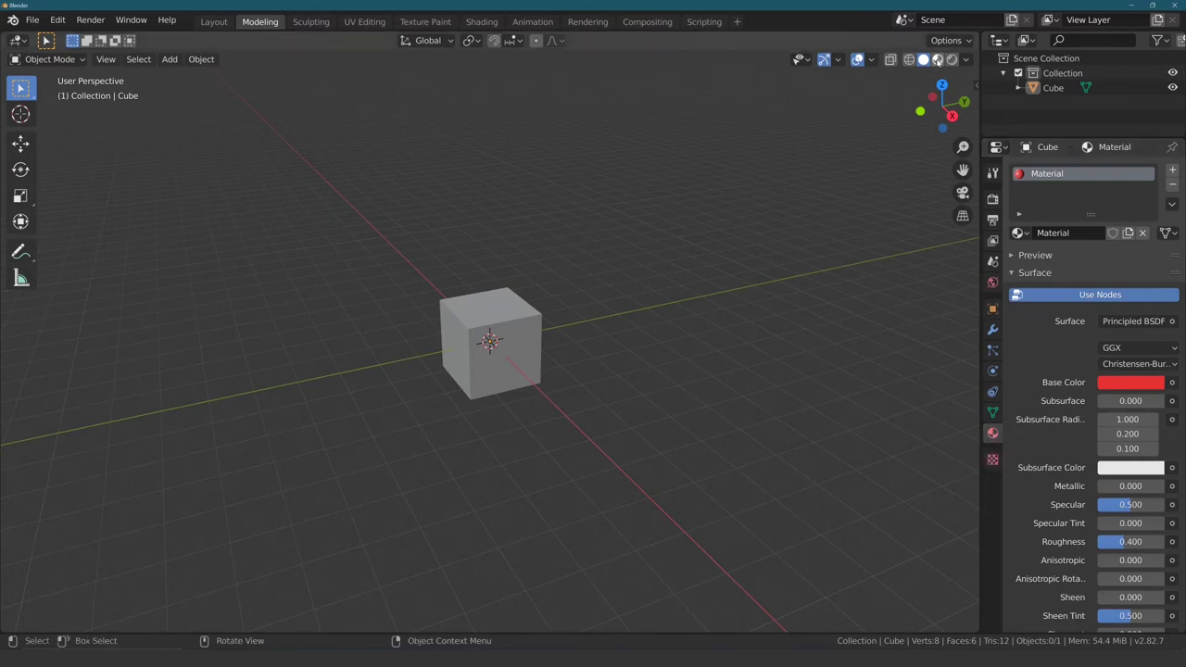
Step: Turn on Material Preview shading and orbit in closer to see the red cube
click(937, 59)
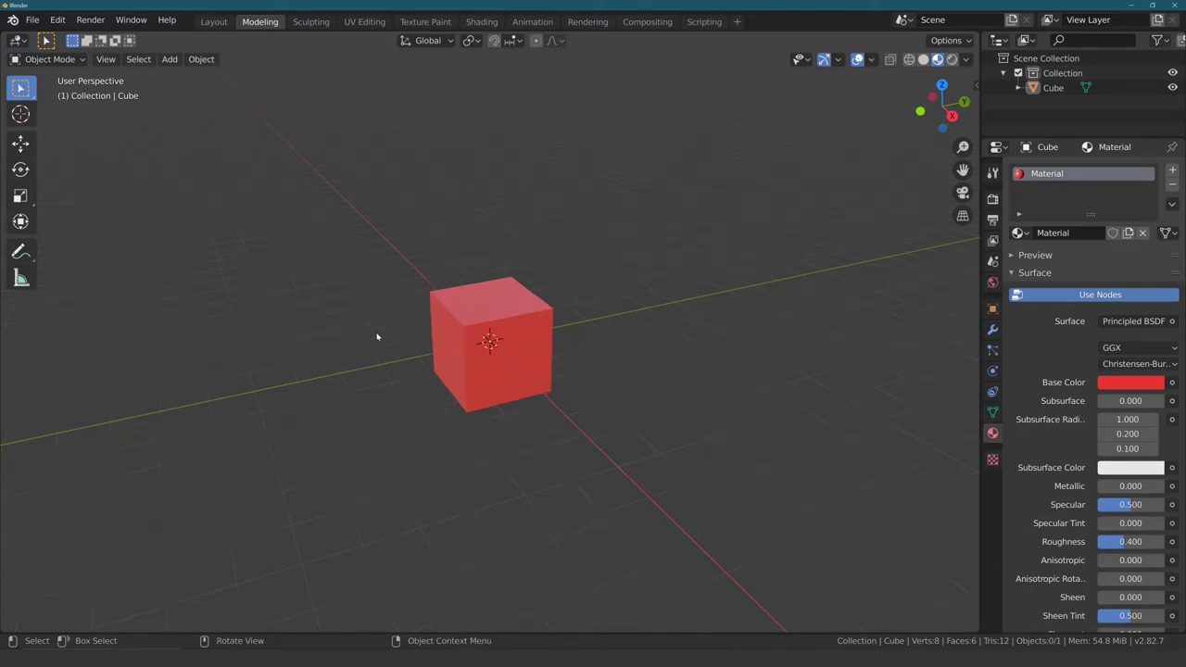
scroll(371, 334, up, 5)
mouse_move(366, 332)
middle_down()
mouse_move(188, 309)
mouse_move(158, 336)
mouse_move(257, 347)
mouse_move(111, 328)
mouse_move(191, 339)
mouse_move(350, 309)
mouse_move(506, 352)
mouse_move(427, 319)
mouse_move(416, 340)
mouse_move(426, 336)
middle_up()
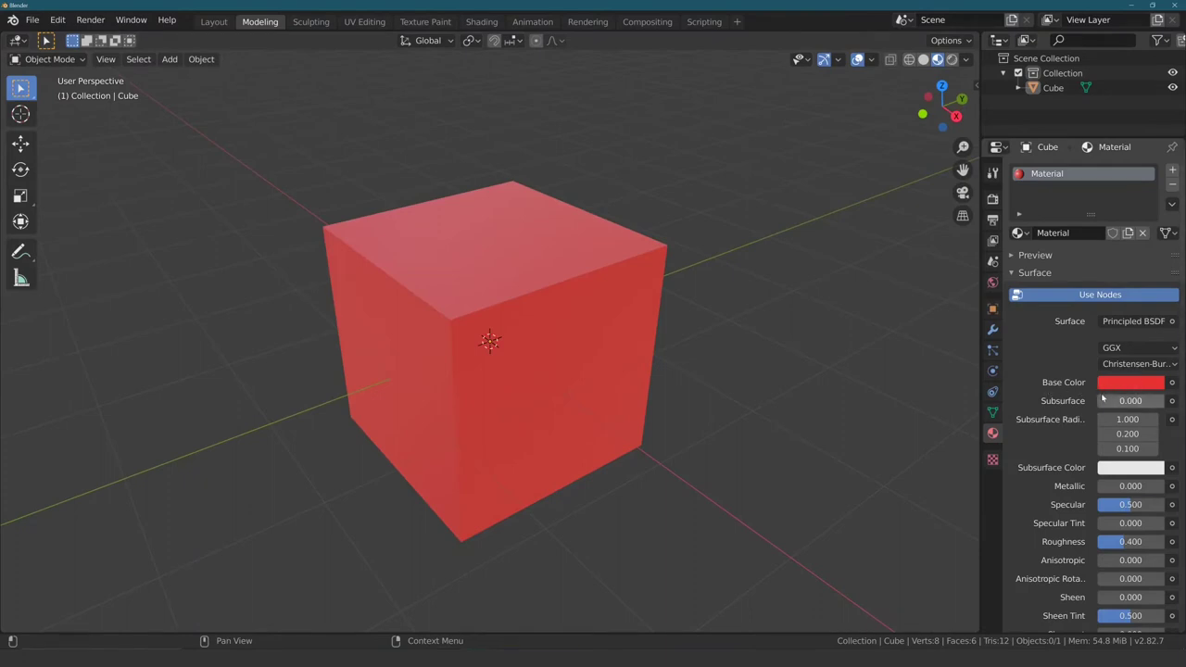
middle_drag(750, 379, 598, 361)
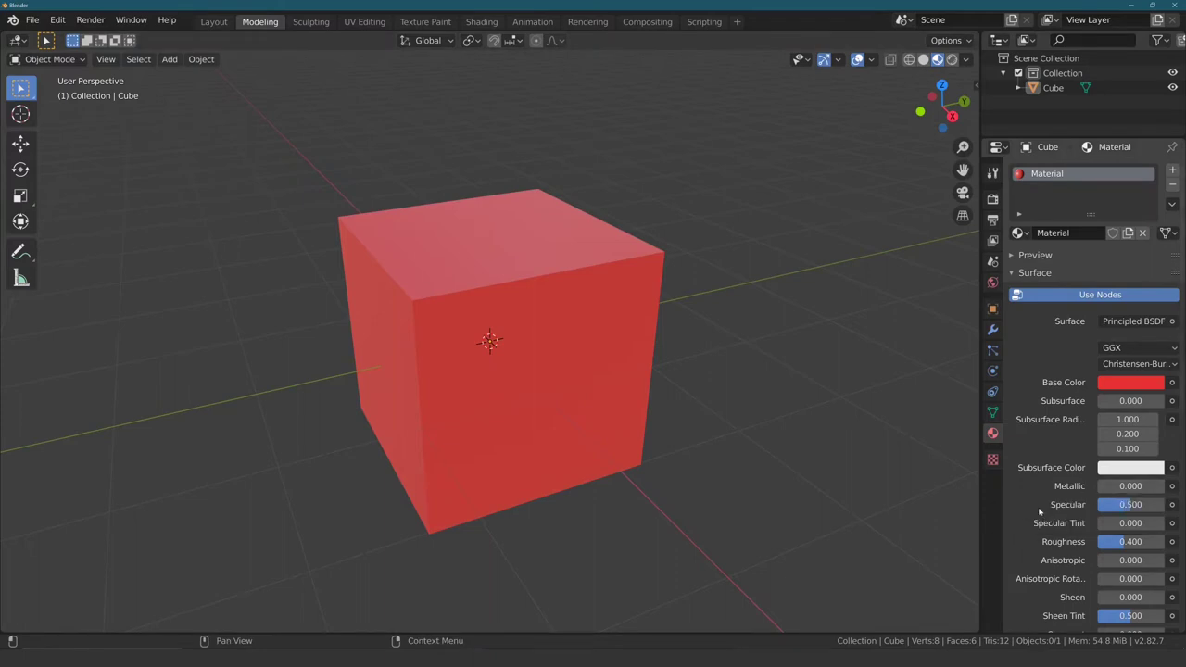
Step: Set Roughness to 0.55, then lower it to 0.041 and orbit to see the reflections
click(1128, 543)
key(BackSpace)
text(55)
key(Return)
drag(1130, 541, 1102, 541)
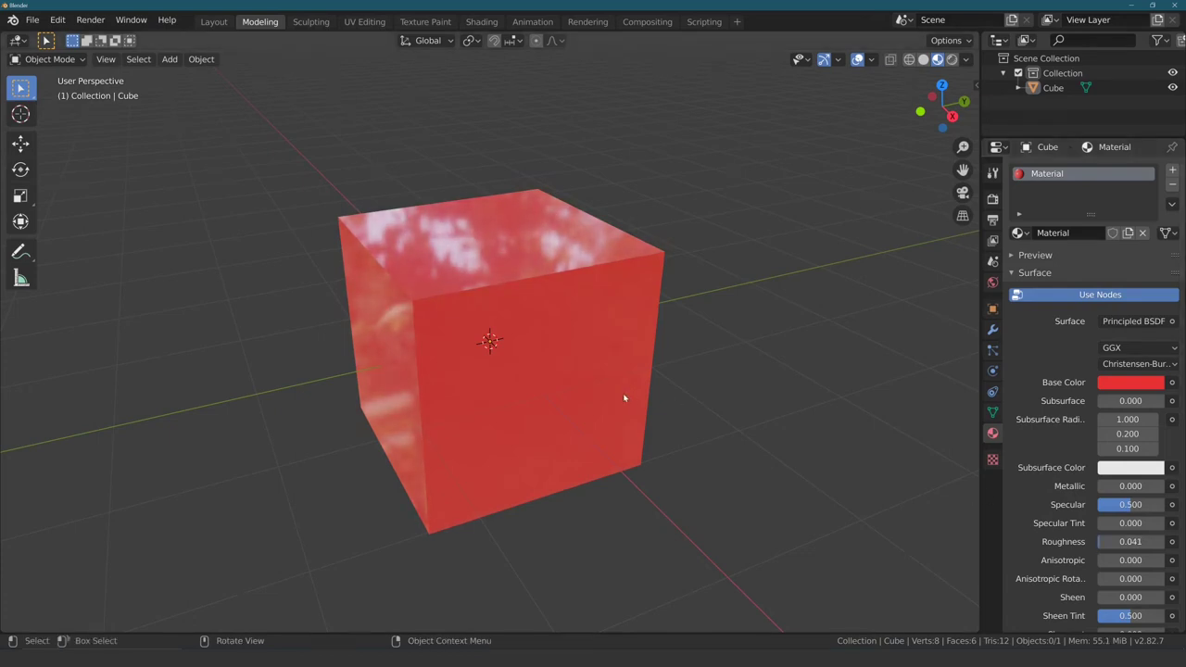
mouse_move(624, 397)
middle_down()
mouse_move(612, 417)
mouse_move(629, 473)
mouse_move(622, 410)
mouse_move(601, 389)
mouse_move(438, 384)
mouse_move(447, 413)
mouse_move(521, 466)
mouse_move(577, 474)
mouse_move(640, 448)
mouse_move(718, 385)
mouse_move(778, 410)
mouse_move(784, 456)
mouse_move(667, 415)
mouse_move(630, 389)
mouse_move(633, 413)
mouse_move(673, 386)
mouse_move(659, 389)
mouse_move(661, 376)
mouse_move(658, 397)
mouse_move(581, 398)
mouse_move(577, 413)
mouse_move(614, 436)
mouse_move(686, 385)
middle_up()
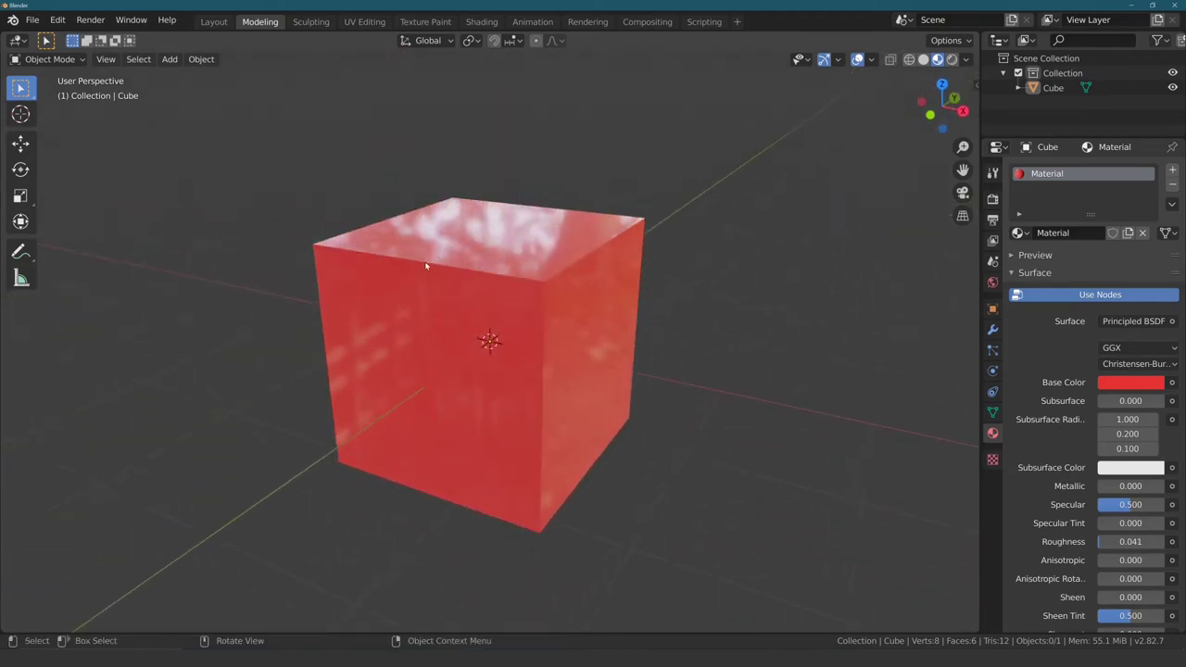
mouse_move(424, 264)
middle_down()
mouse_move(419, 289)
mouse_move(406, 259)
mouse_move(499, 290)
middle_up()
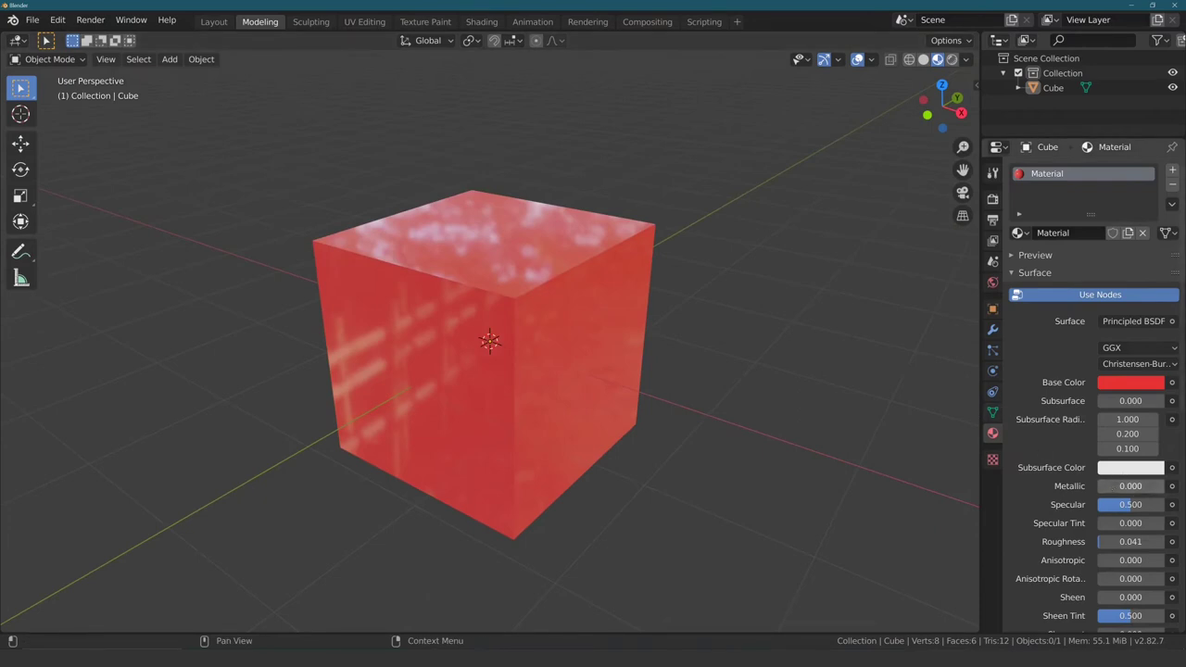
Step: Raise Metallic to 0.977 and switch the viewport to Rendered shading
drag(1111, 488, 1158, 487)
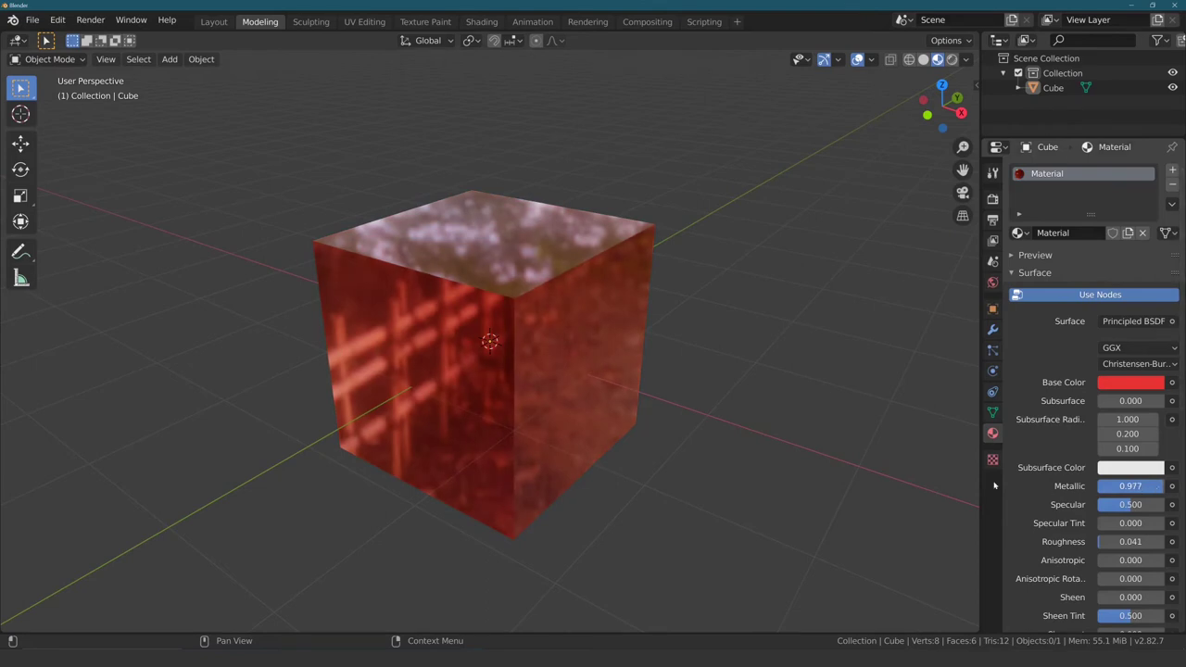
mouse_move(758, 451)
middle_down()
mouse_move(743, 423)
mouse_move(683, 463)
mouse_move(588, 437)
mouse_move(543, 447)
mouse_move(522, 479)
mouse_move(450, 463)
mouse_move(492, 490)
mouse_move(775, 463)
middle_up()
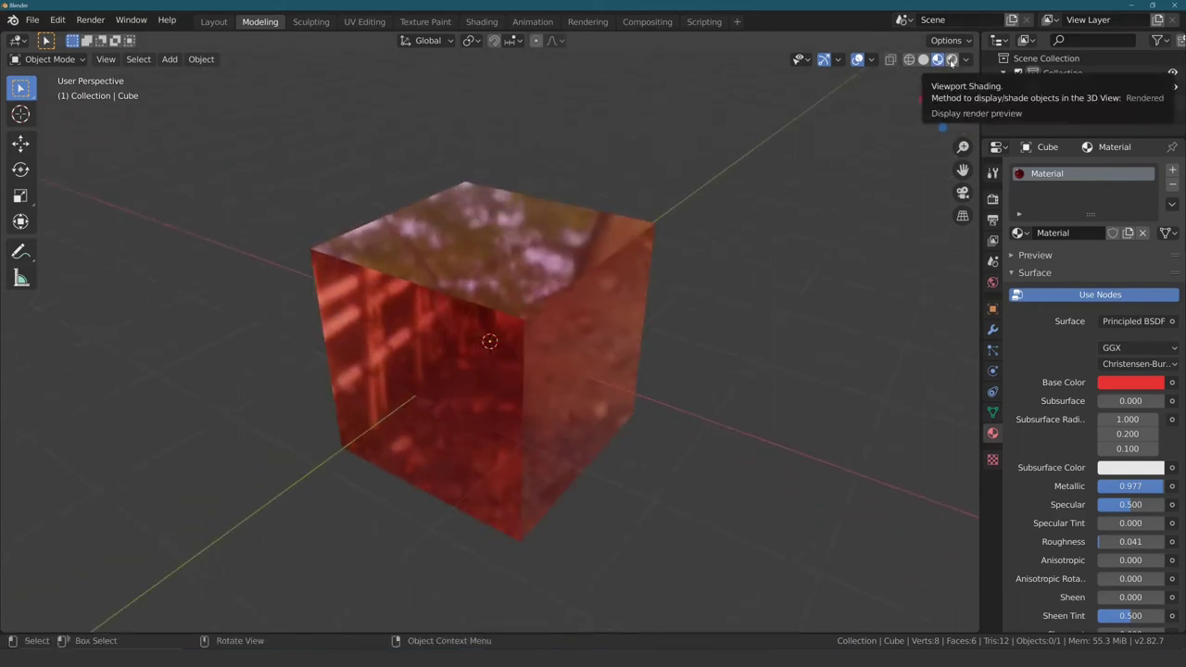
click(951, 61)
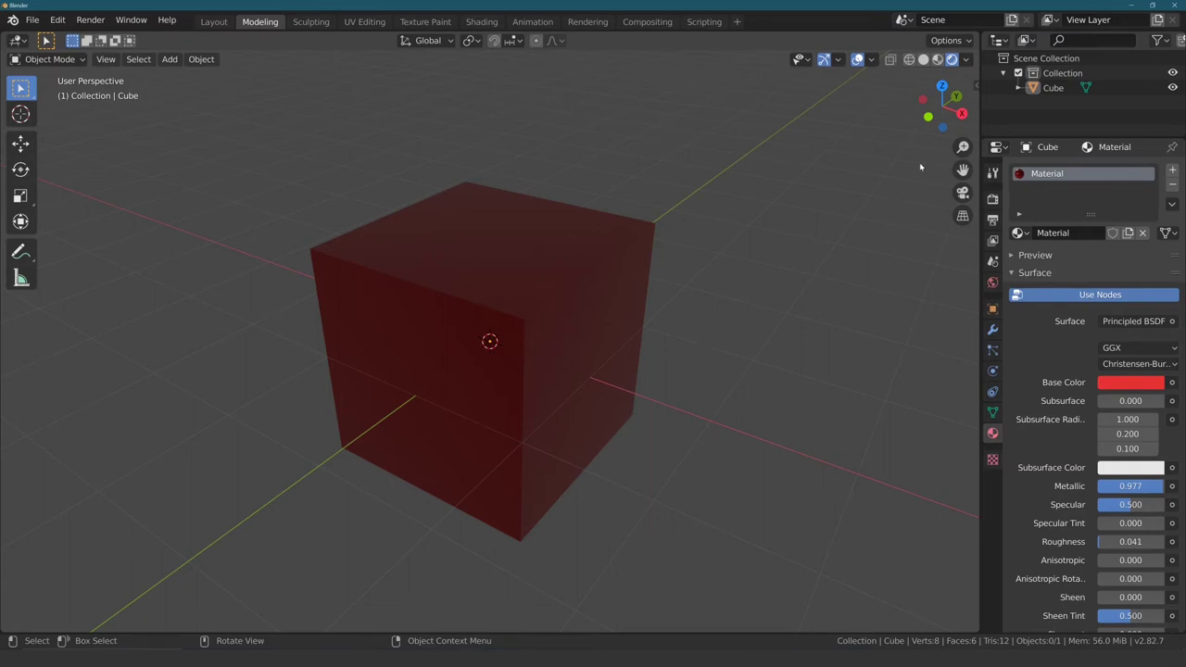
Step: Go back to Material Preview shading and orbit to a near side view of the cube
click(936, 59)
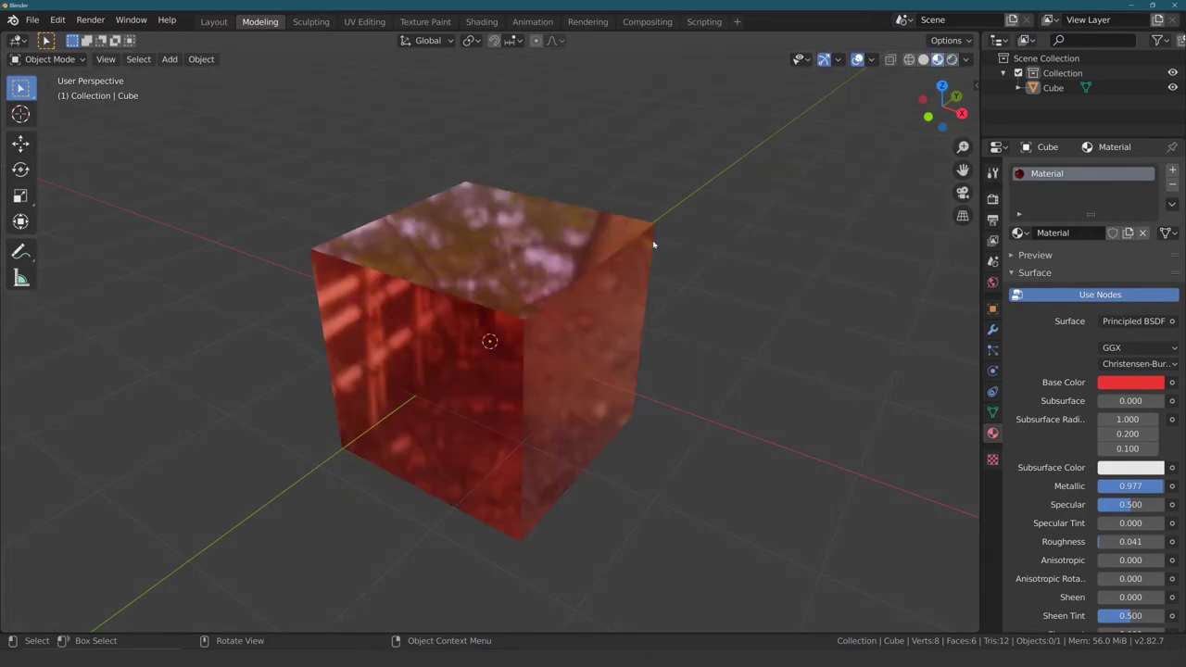
mouse_move(653, 245)
middle_down()
mouse_move(492, 243)
mouse_move(490, 294)
middle_up()
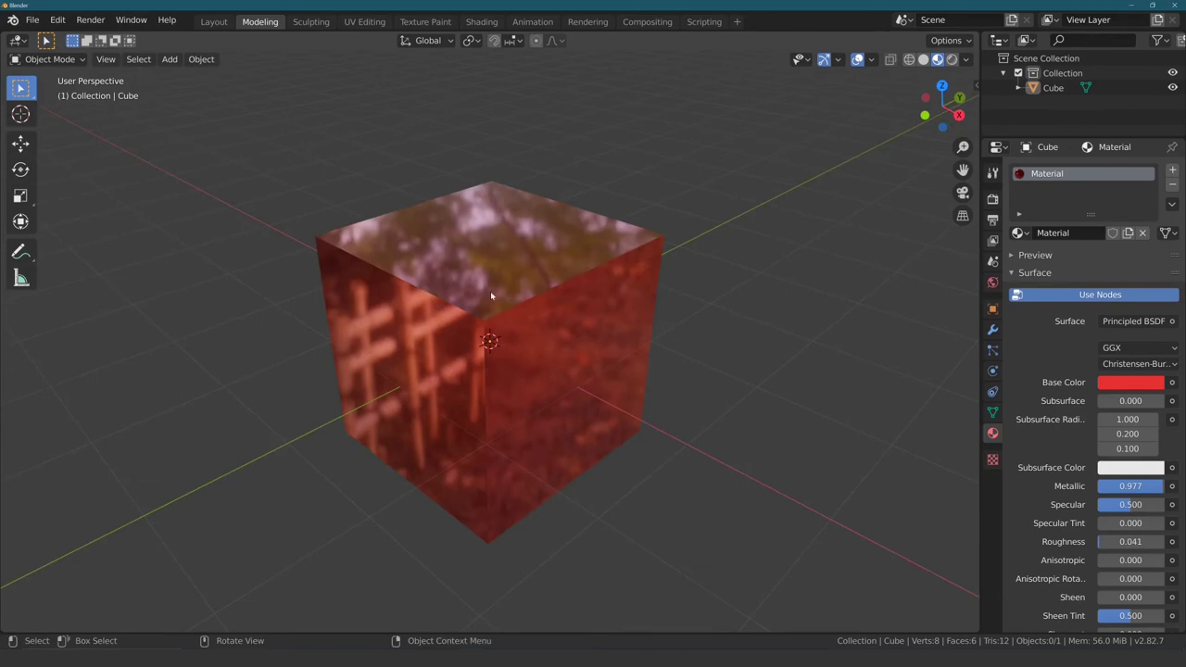
scroll(491, 295, down, 4)
mouse_move(756, 378)
middle_down()
mouse_move(543, 392)
mouse_move(597, 380)
mouse_move(559, 386)
mouse_move(582, 378)
mouse_move(571, 398)
mouse_move(587, 398)
middle_up()
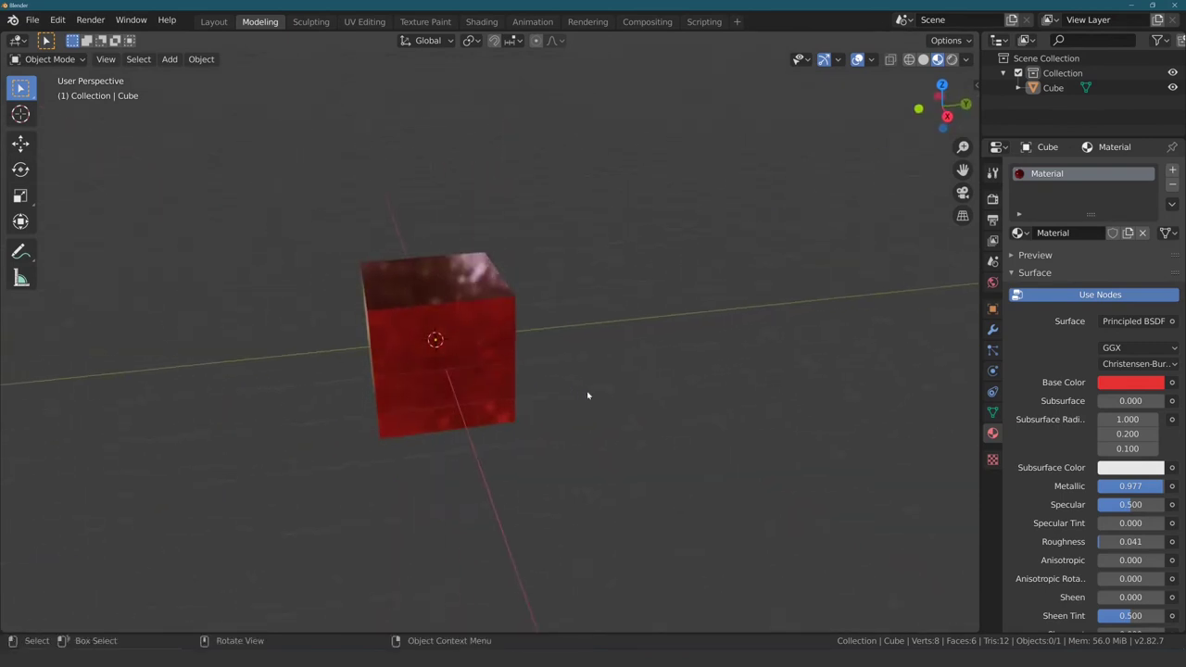
Step: Add a new cube, move it along Y beside the red cube, and view both from the front
click(477, 346)
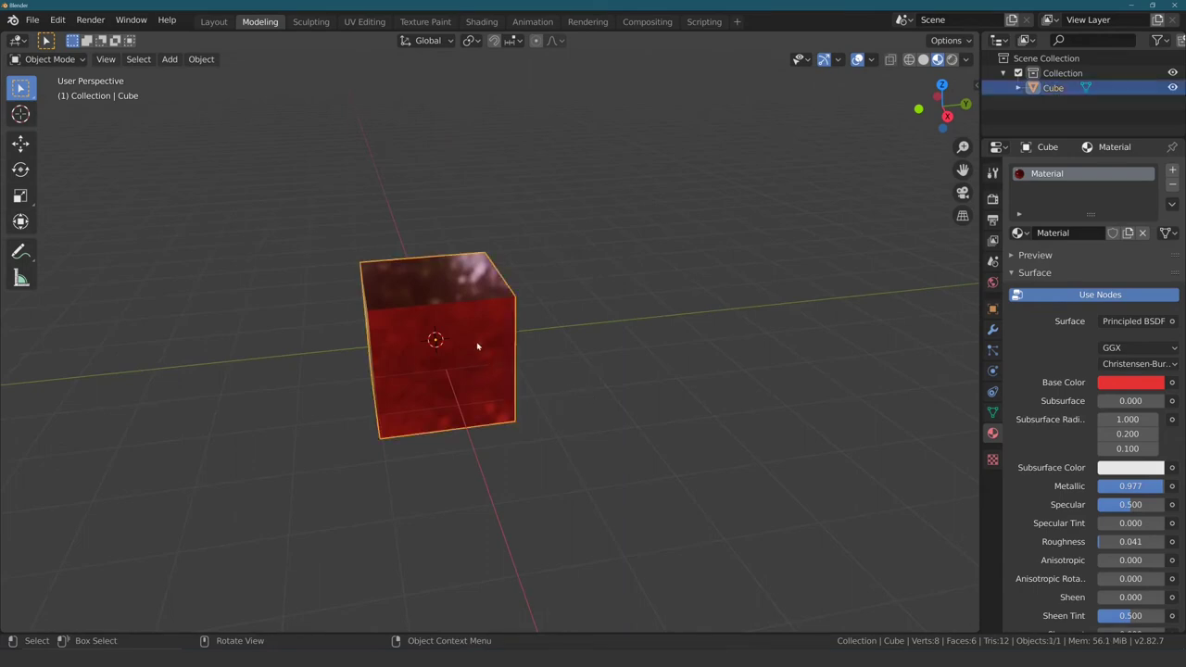
key(shift+a)
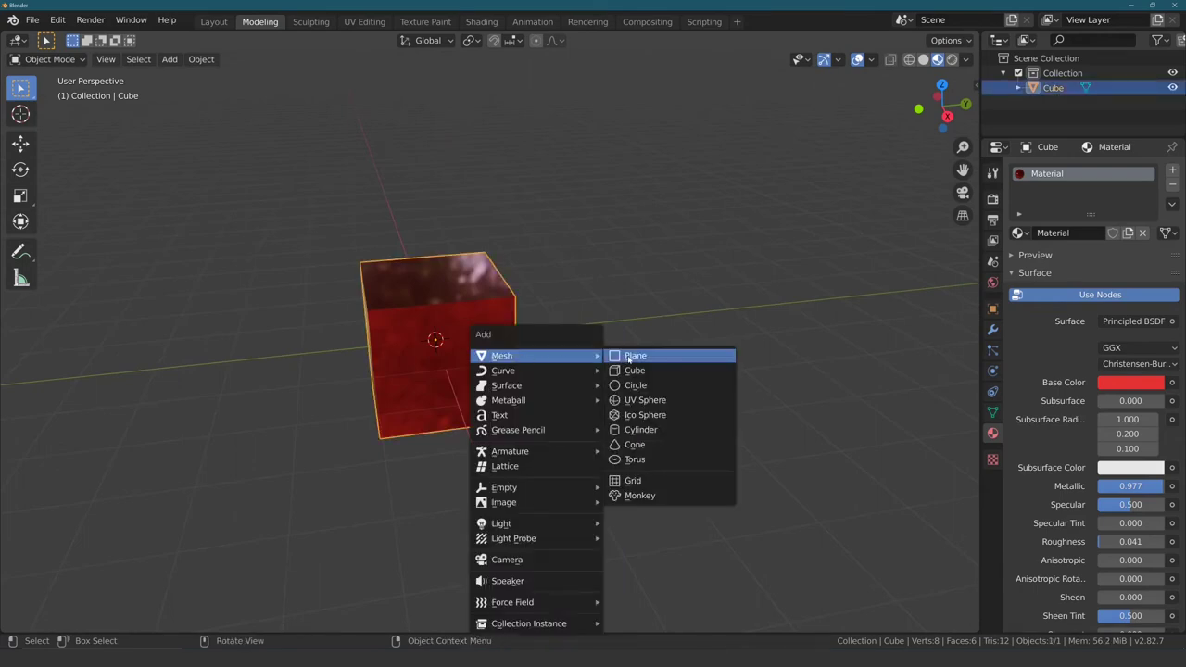
click(640, 368)
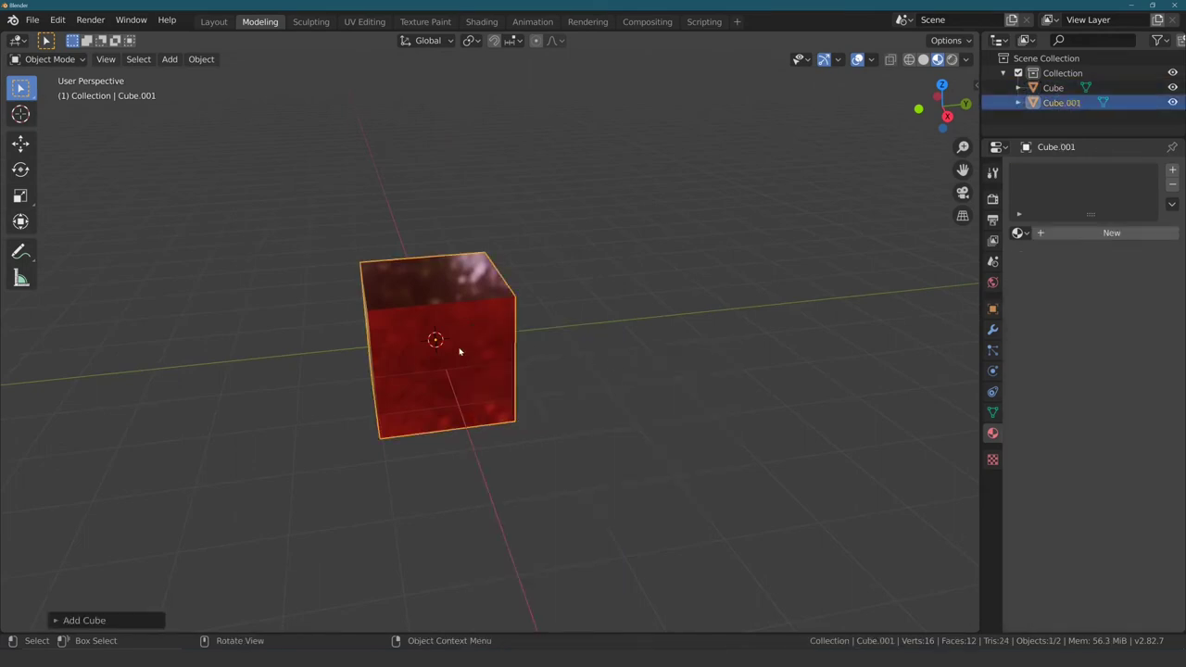
key(g)
key(y)
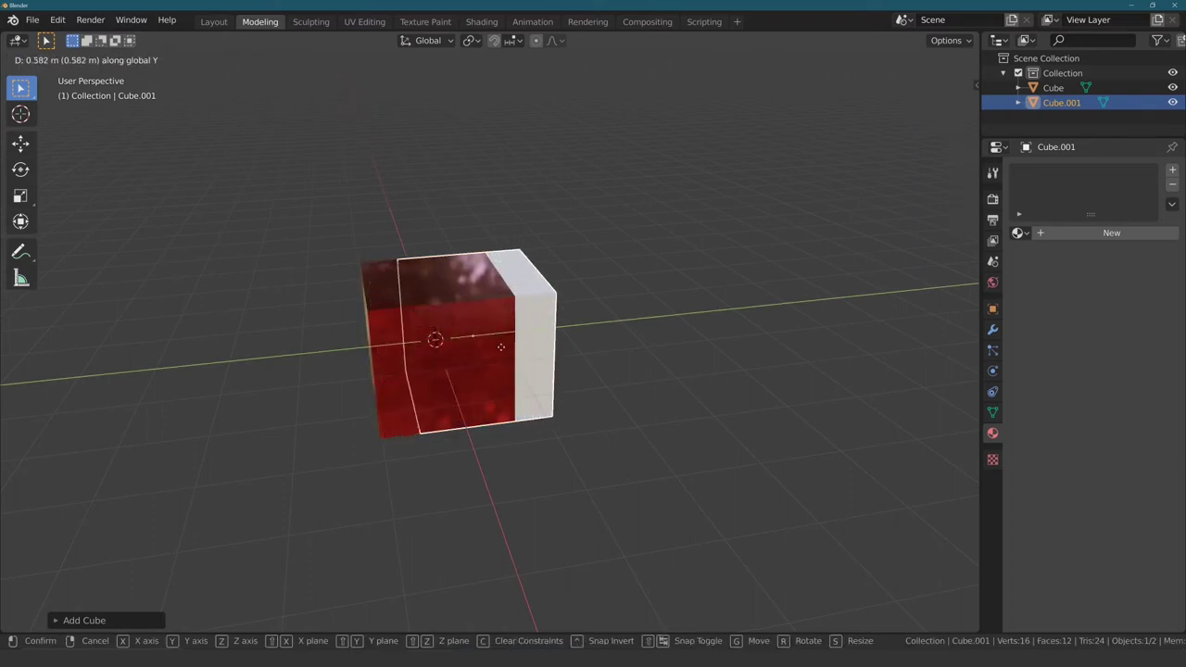
click(608, 320)
click(794, 352)
mouse_move(794, 352)
middle_down()
mouse_move(691, 354)
mouse_move(634, 333)
mouse_move(690, 352)
middle_up()
mouse_move(634, 319)
middle_down()
mouse_move(638, 331)
mouse_move(833, 341)
middle_up()
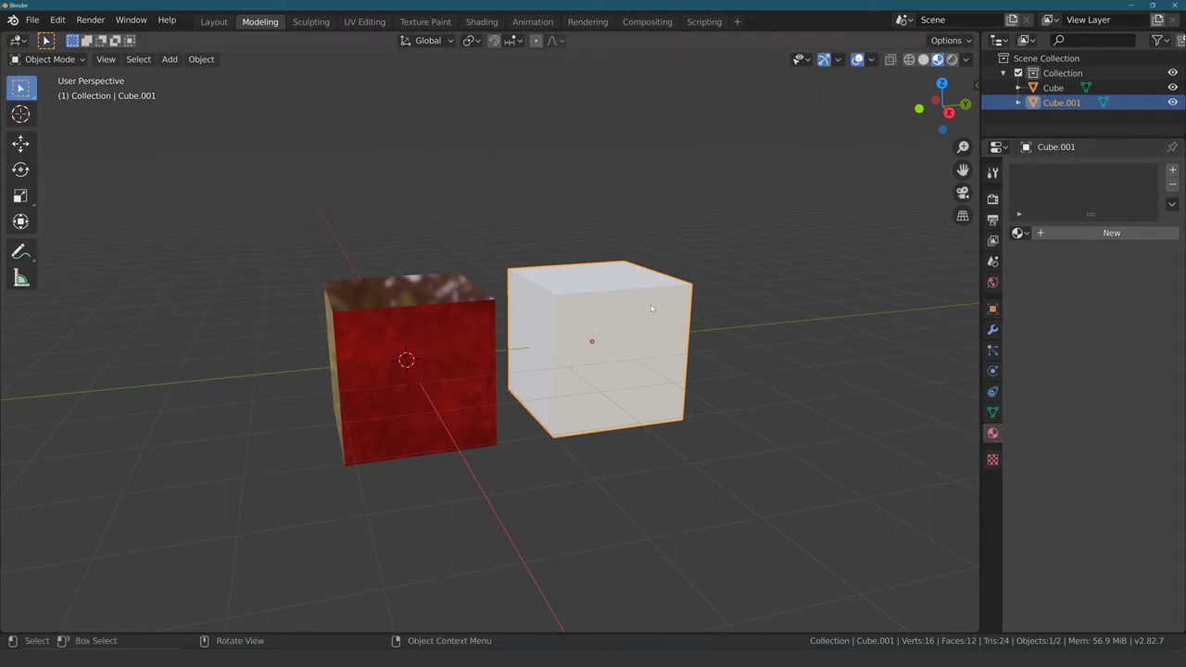
mouse_move(761, 293)
middle_down()
mouse_move(736, 307)
mouse_move(767, 293)
middle_up()
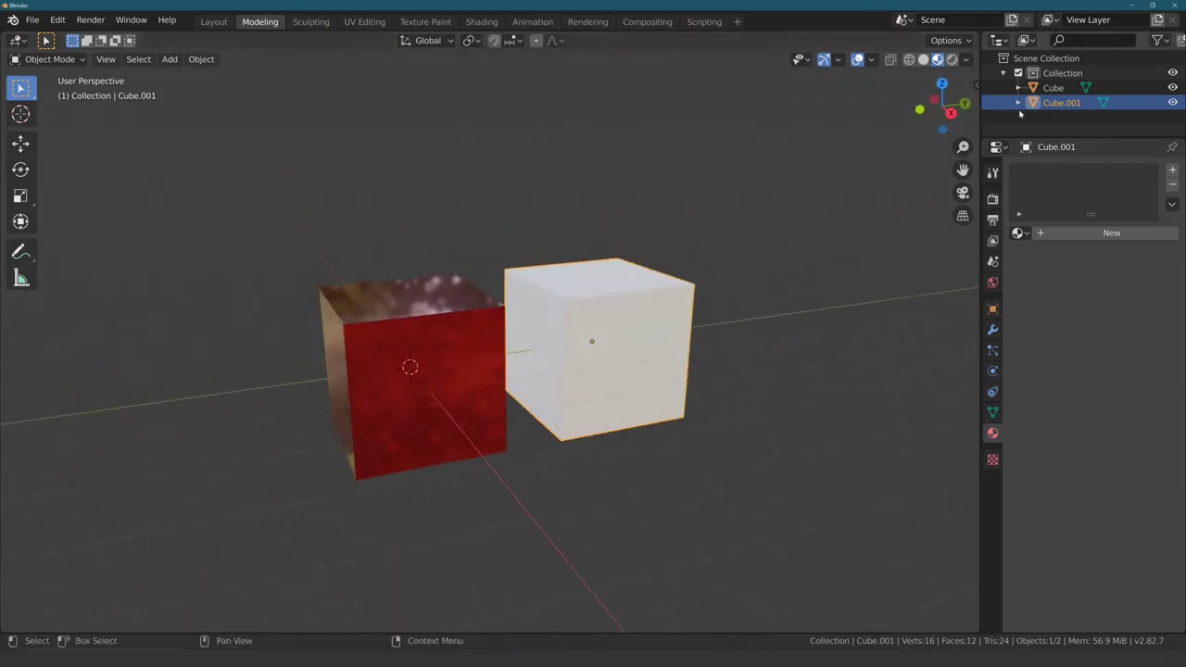
Step: Expand Cube and Cube.001 in the Outliner, select Cube.001's mesh data, and return to Object Mode
click(1017, 88)
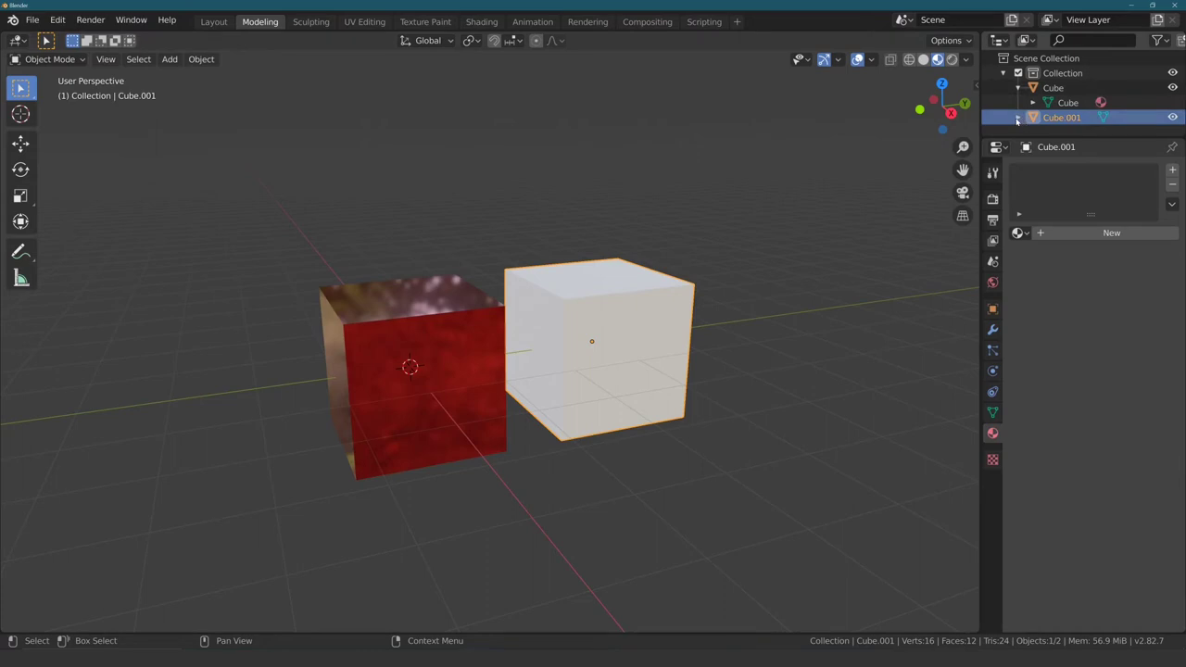
click(1019, 117)
scroll(1065, 115, down, 1)
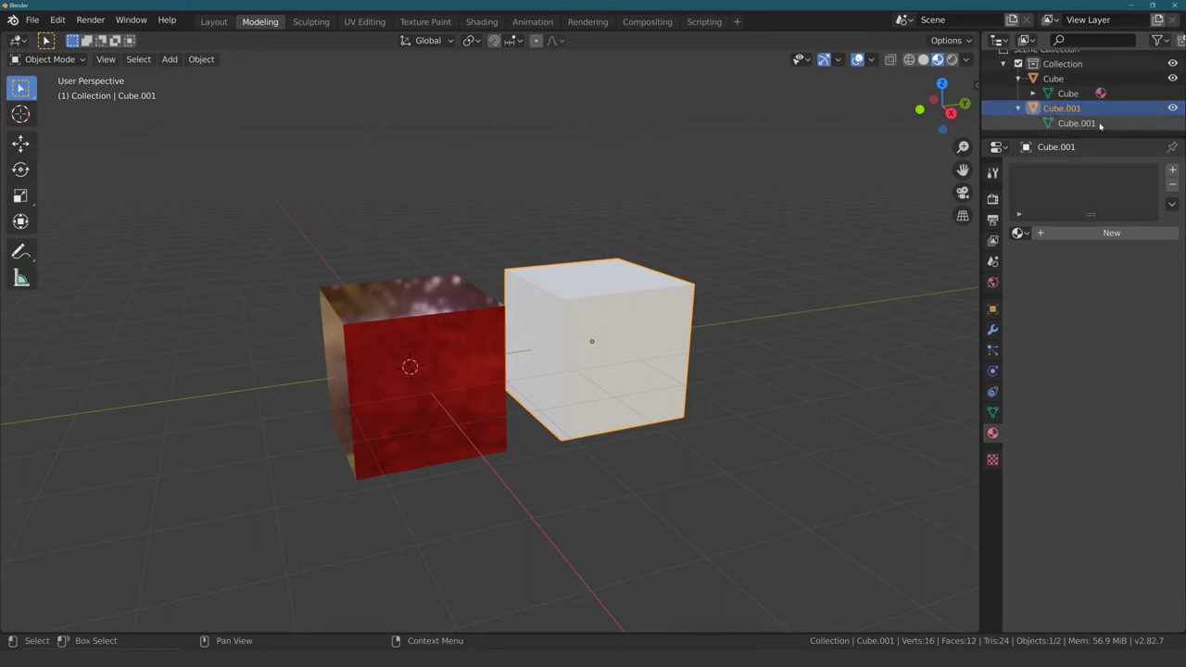
click(1103, 130)
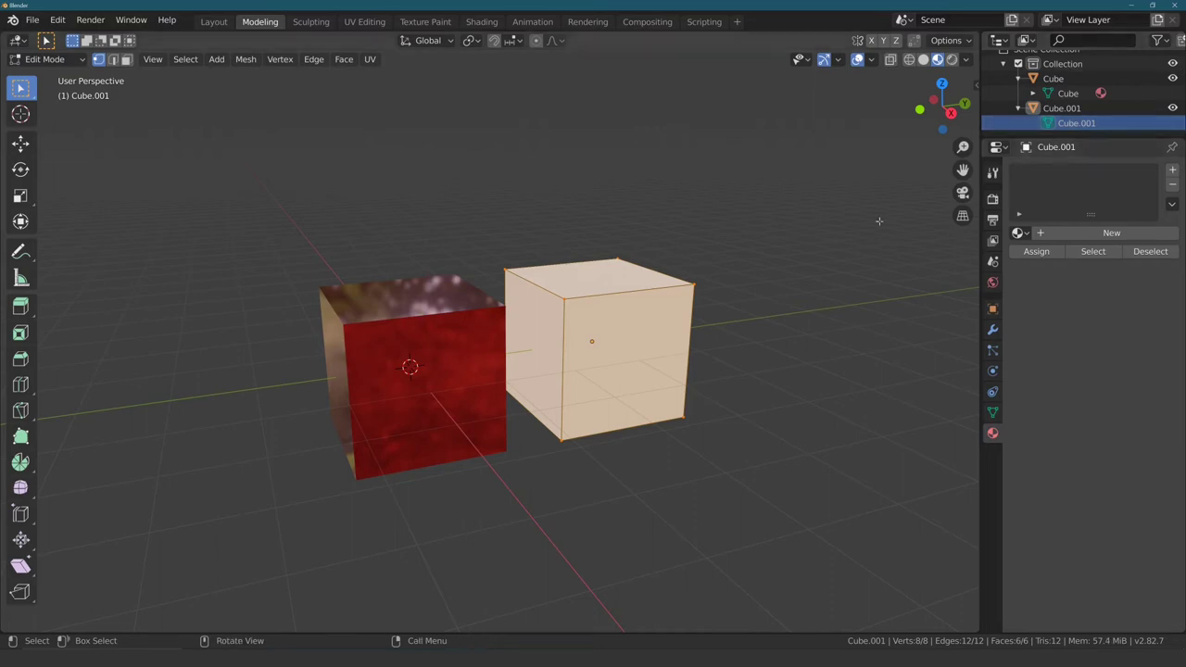
key(Tab)
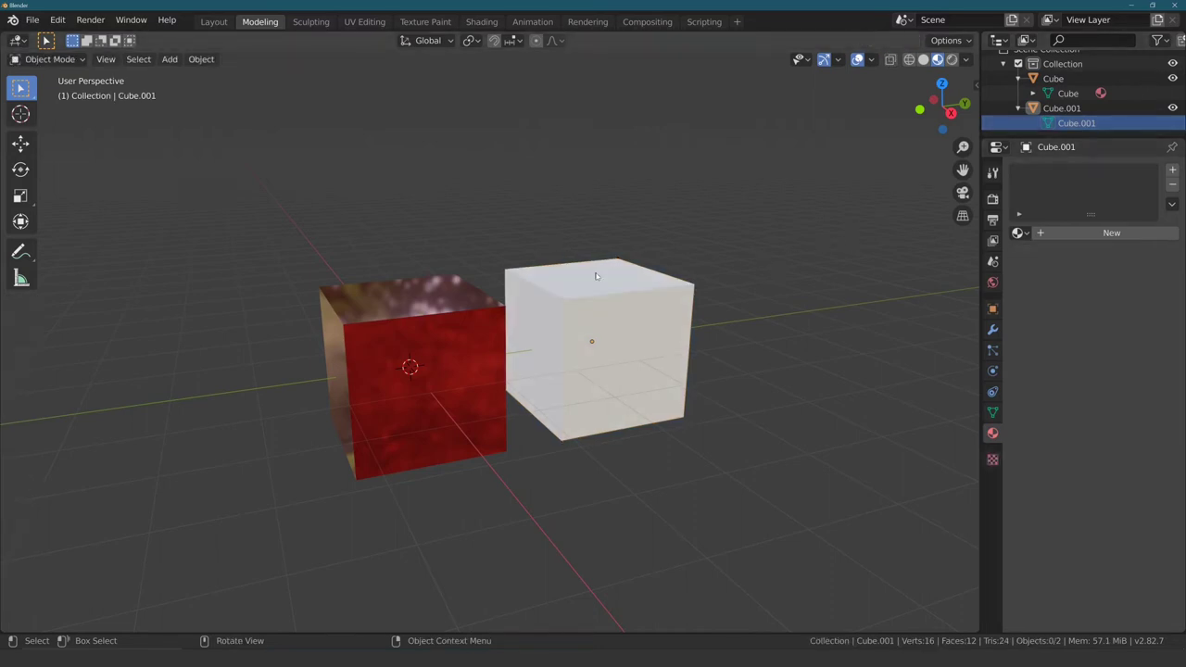
Step: Add a UV sphere, raise it along Z above the red cube, and expand Cube's Outliner entry
key(shift+a)
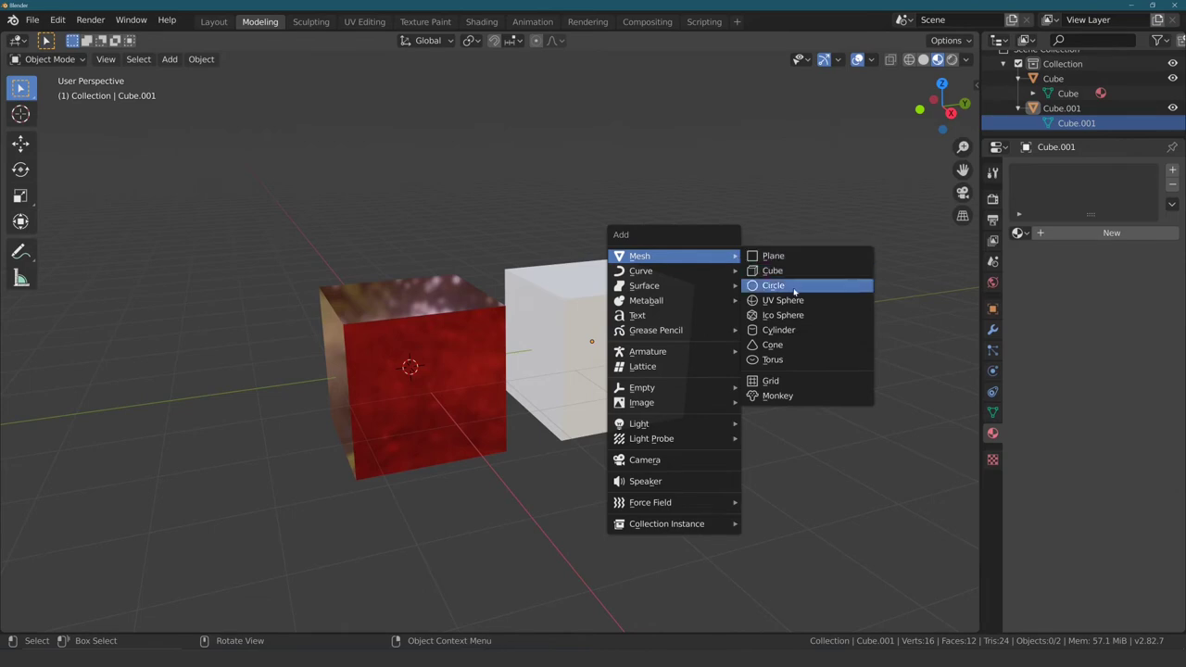
click(774, 304)
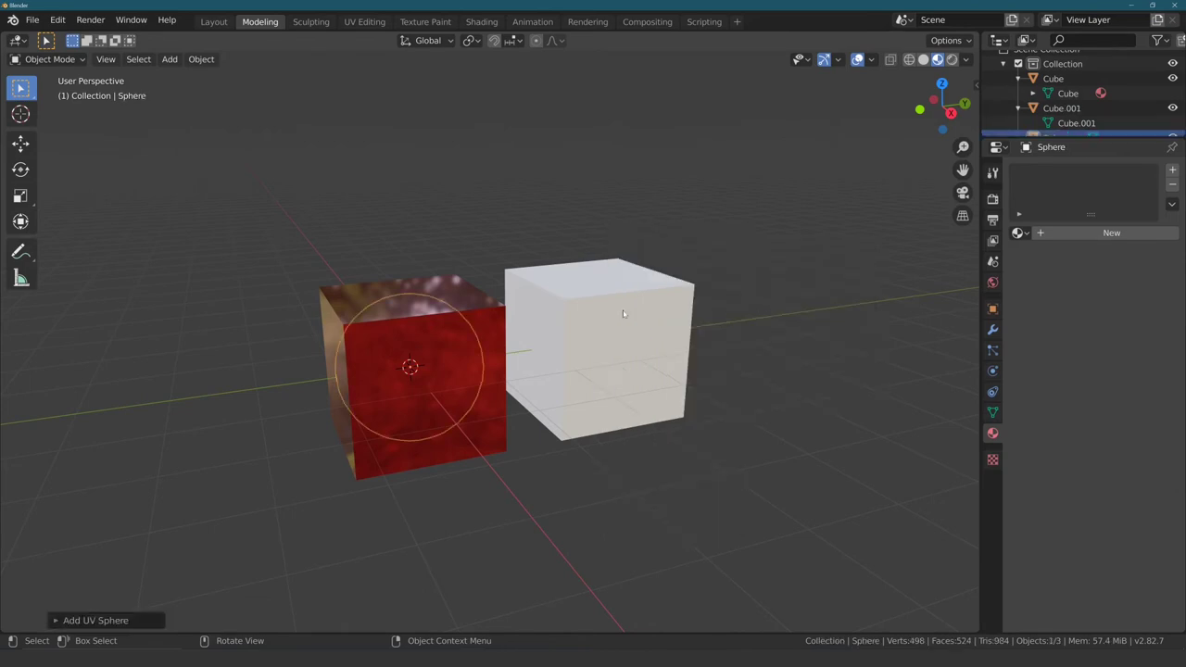
key(g)
key(z)
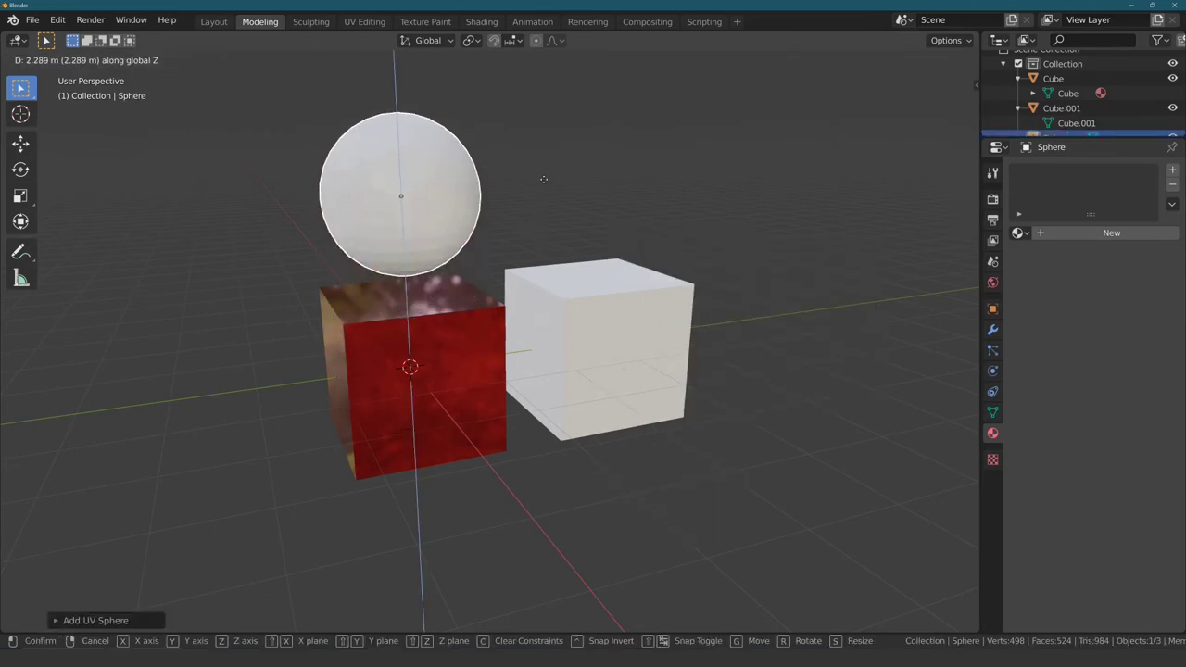
click(545, 169)
scroll(1093, 102, down, 1)
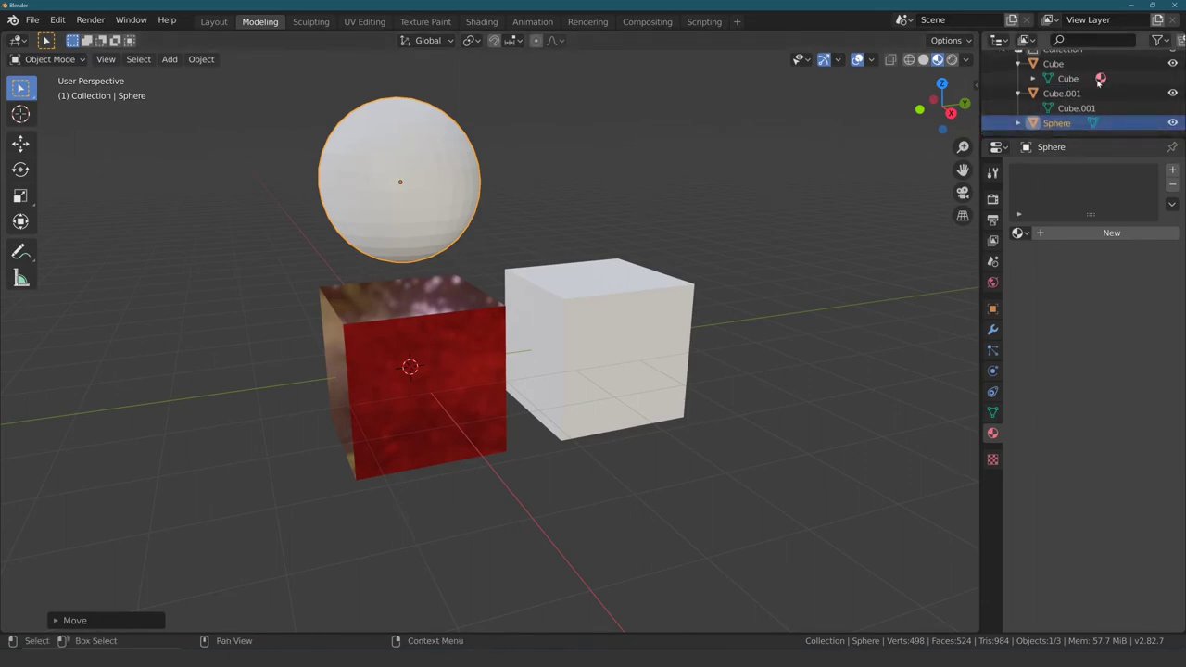
click(1033, 78)
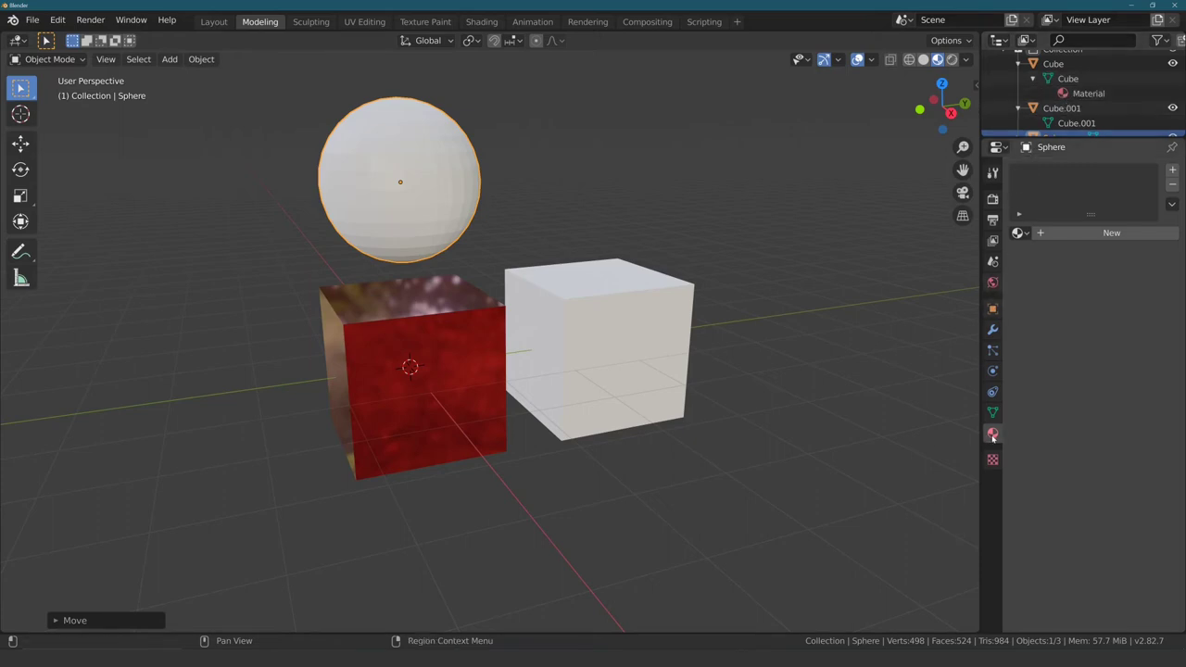
Step: Rename the red cube's material to 'Rot Metallic', then select the white Cube.001
click(457, 337)
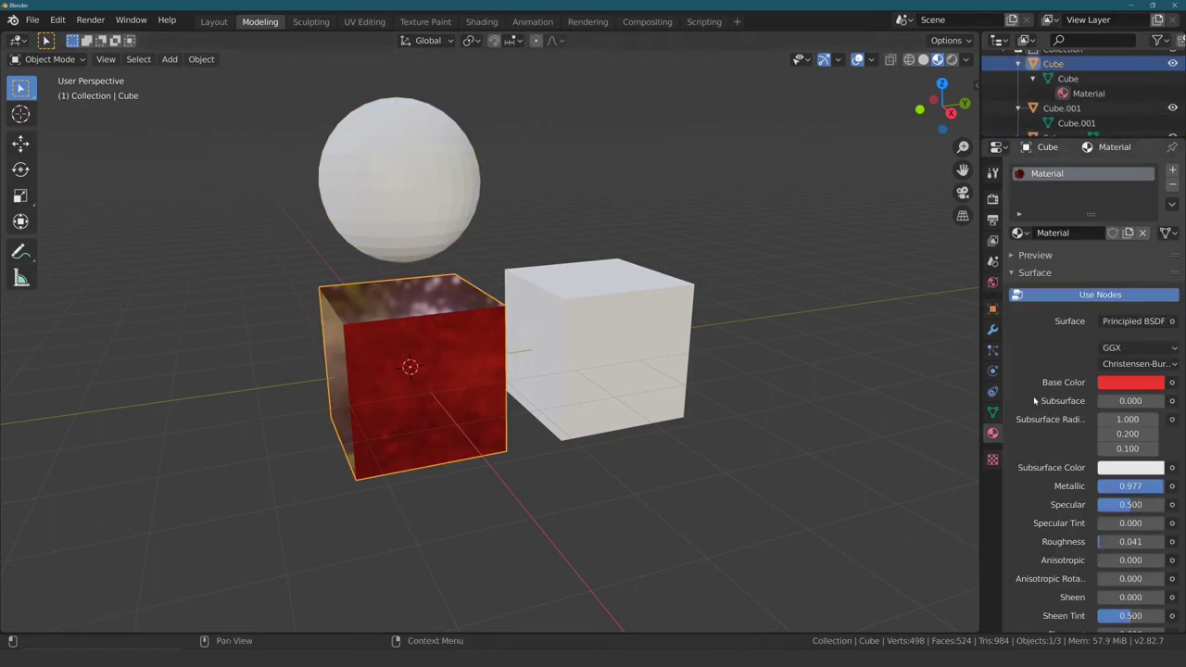
click(589, 339)
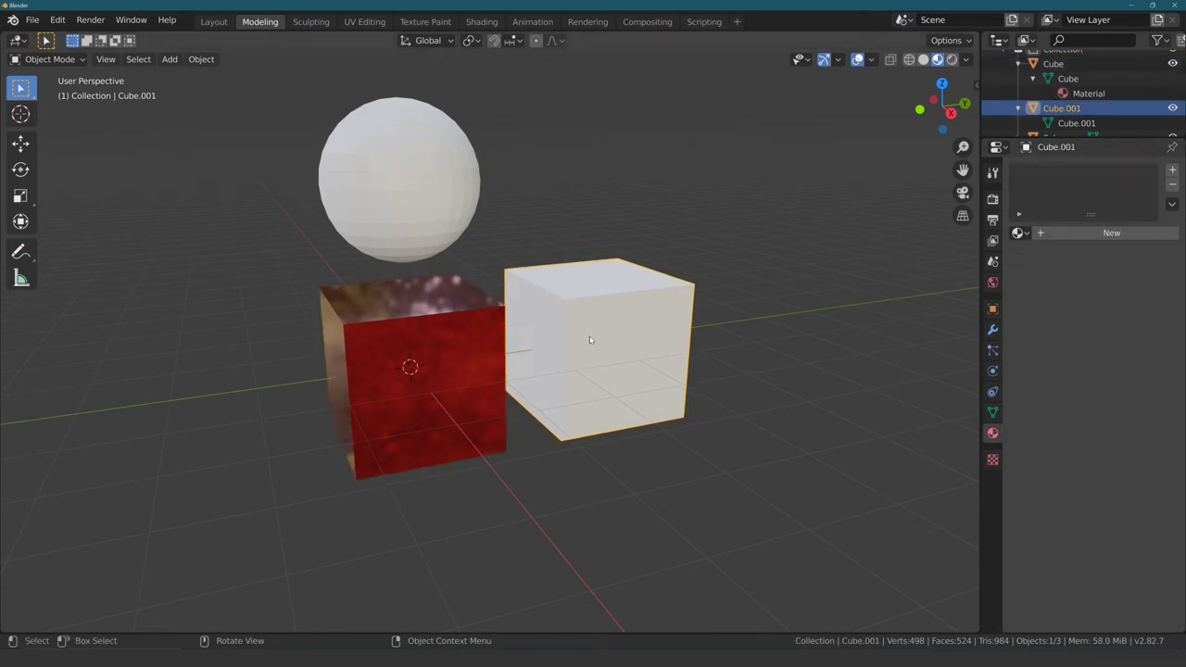
click(367, 370)
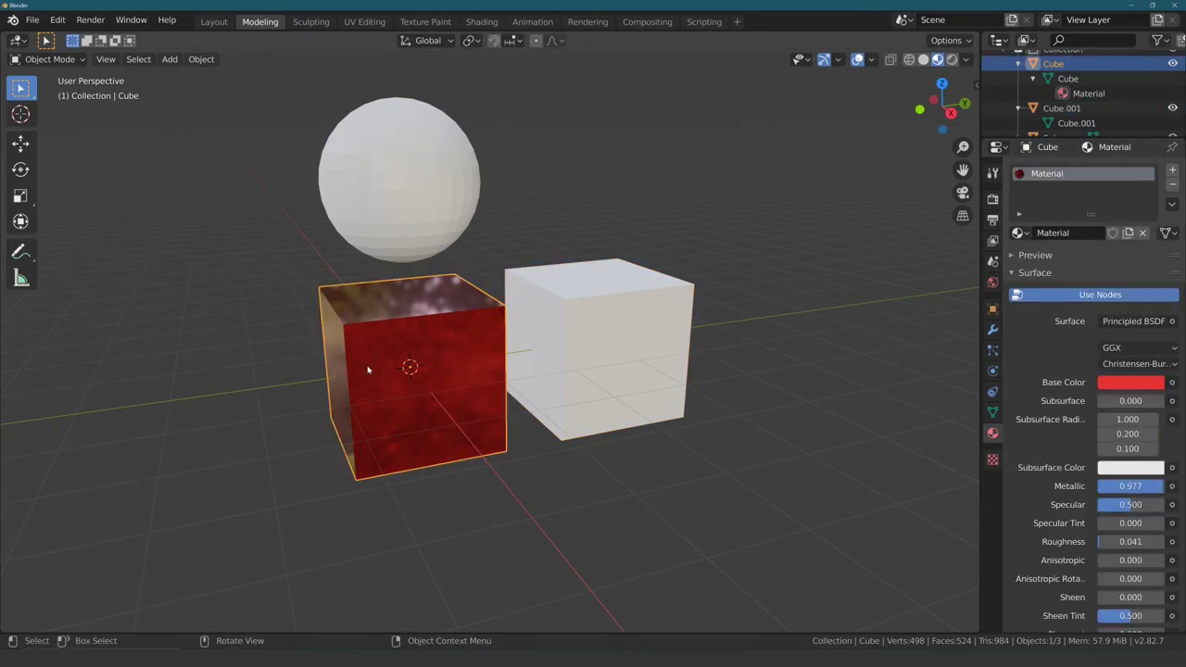
double_click(1046, 173)
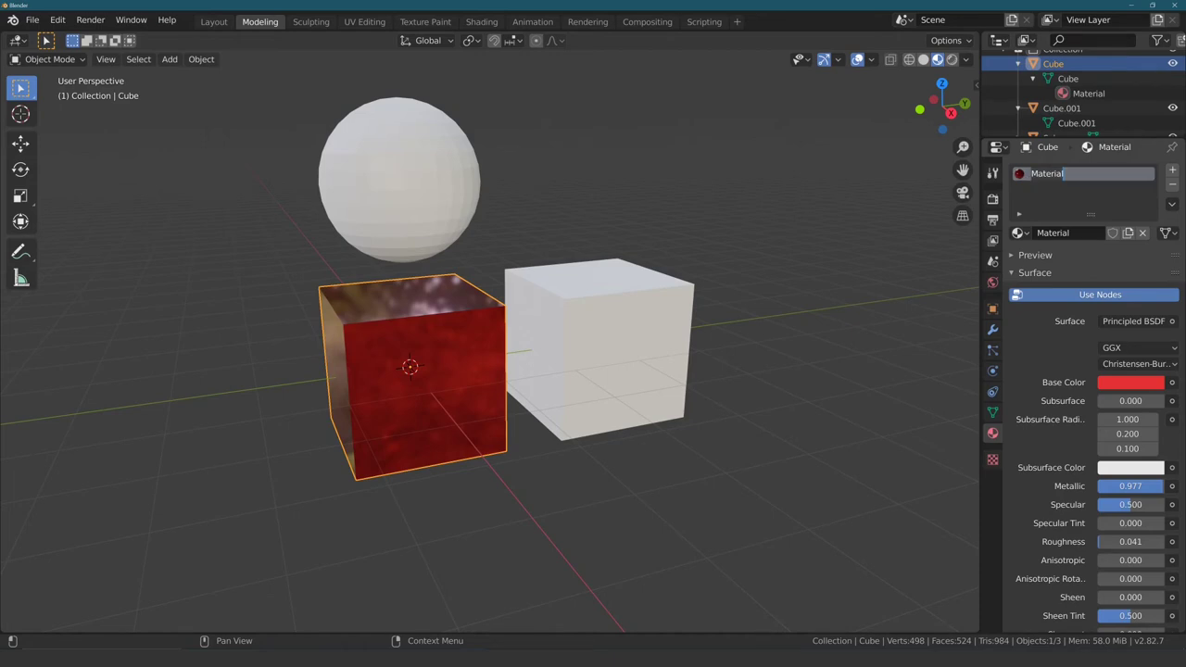
text(Rot Metal)
text(lic)
key(Return)
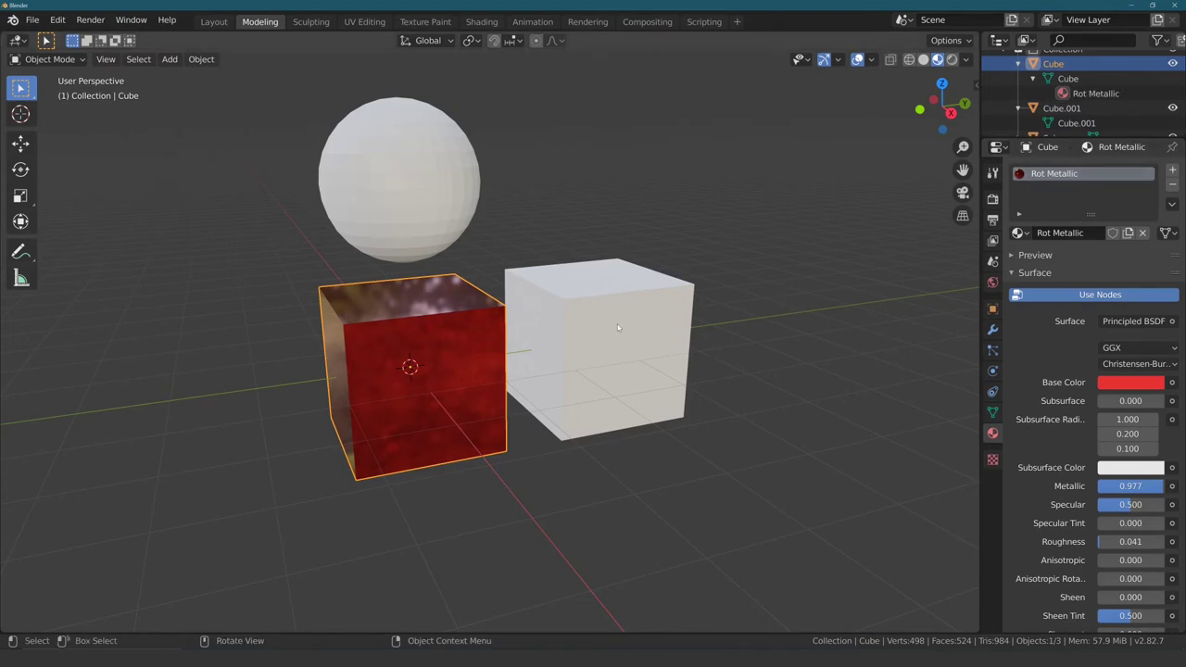
click(598, 352)
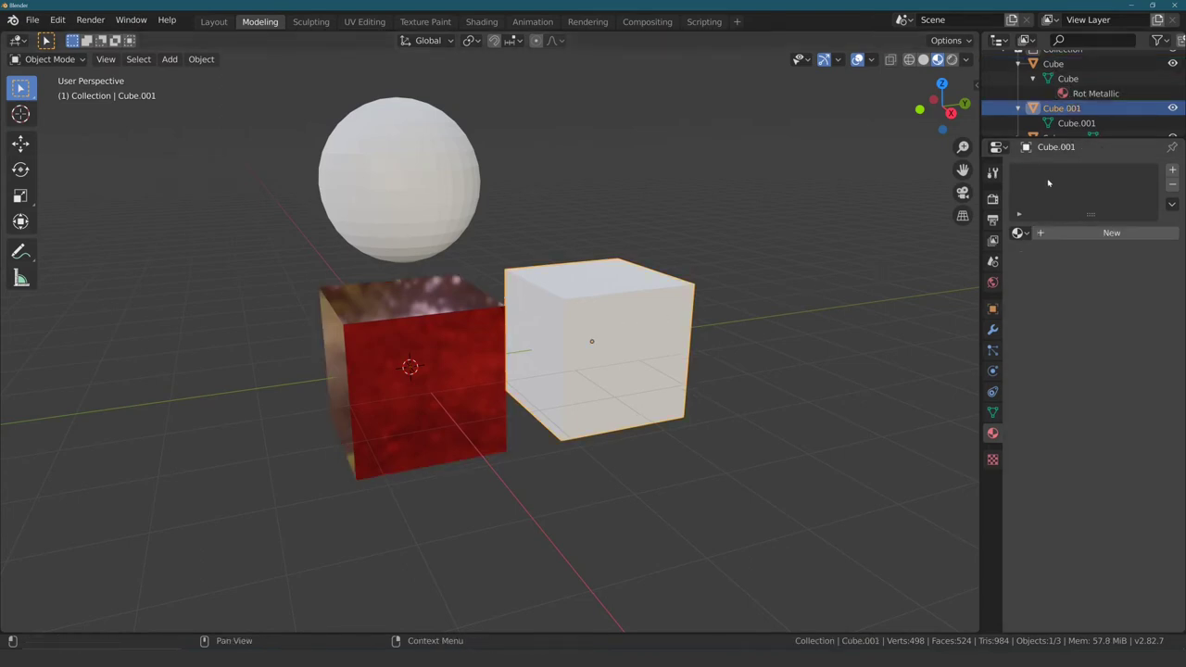
Step: Assign the existing Rot Metallic material to Cube.001 from the material browse list
click(1019, 233)
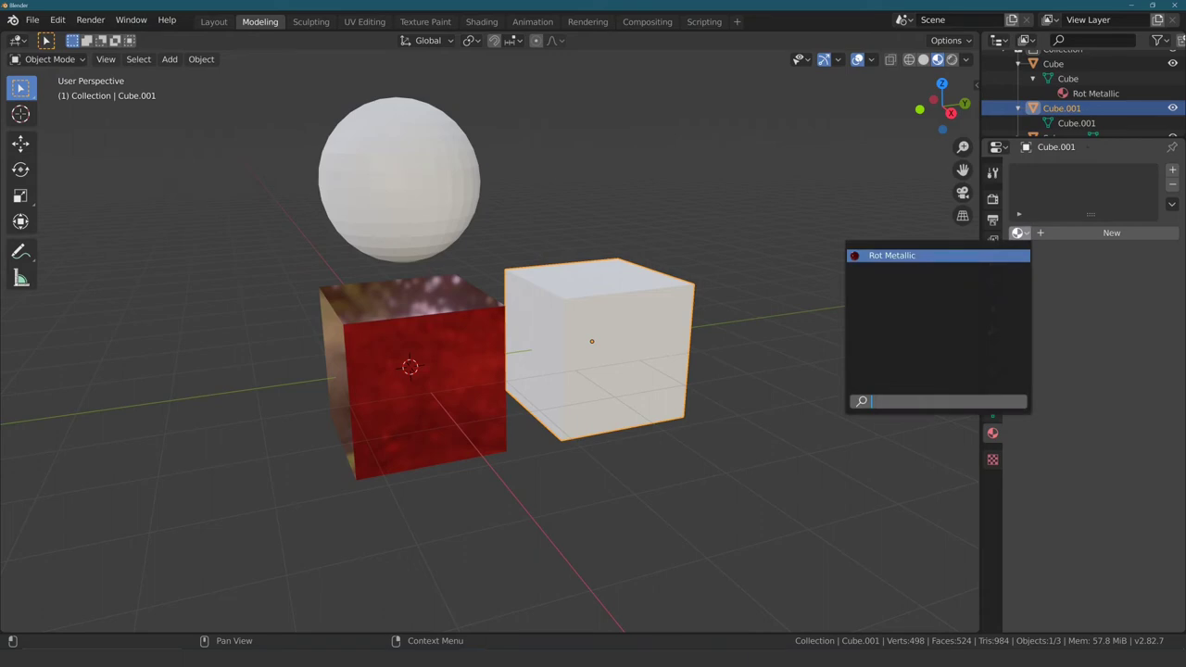
click(1019, 234)
click(1019, 234)
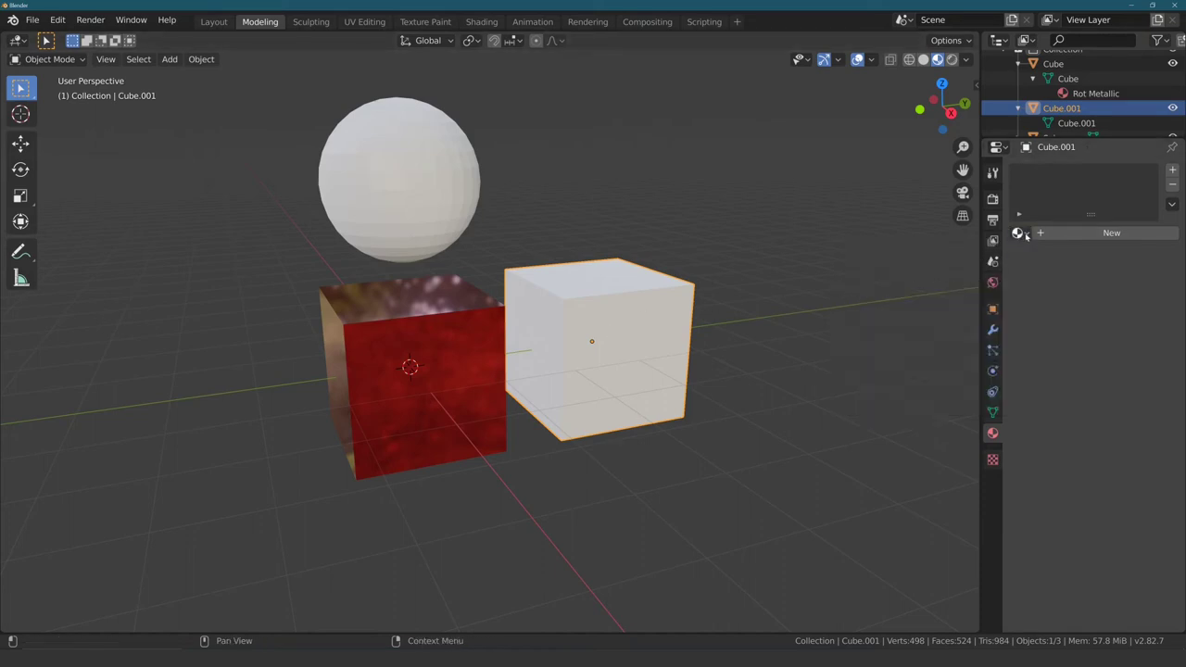
click(1019, 234)
click(879, 255)
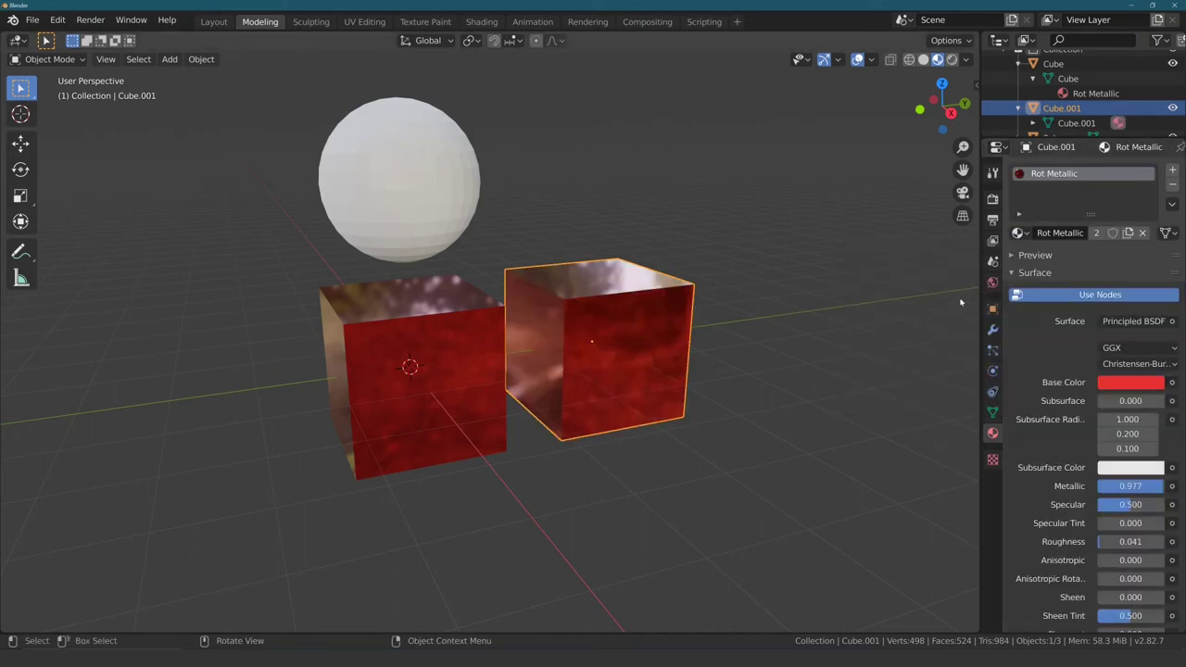
middle_drag(794, 297, 869, 261)
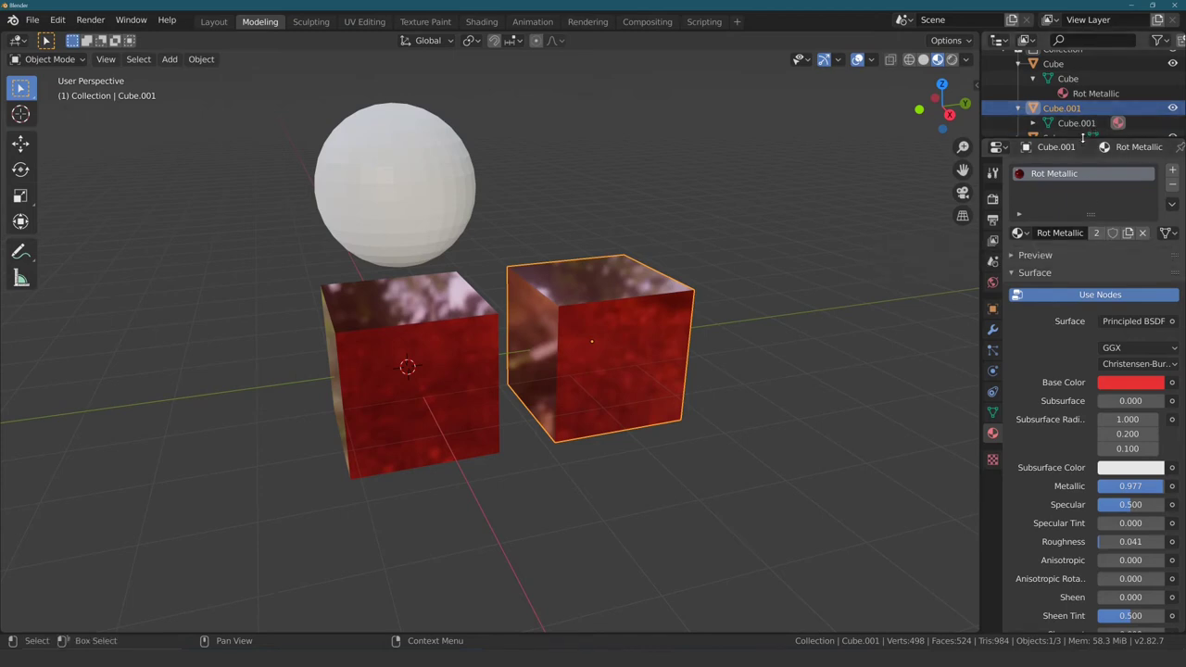
Step: Enlarge the Outliner, inspect both cubes' Rot Metallic entries, and select the sphere
drag(1090, 139, 1093, 203)
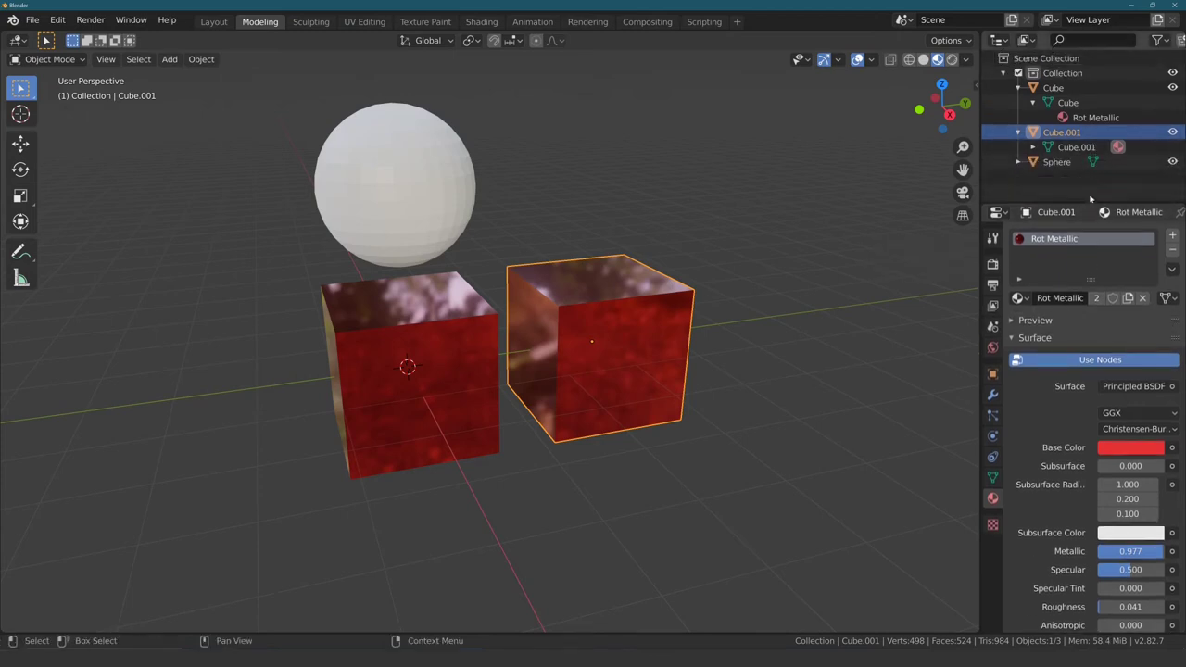
click(1033, 147)
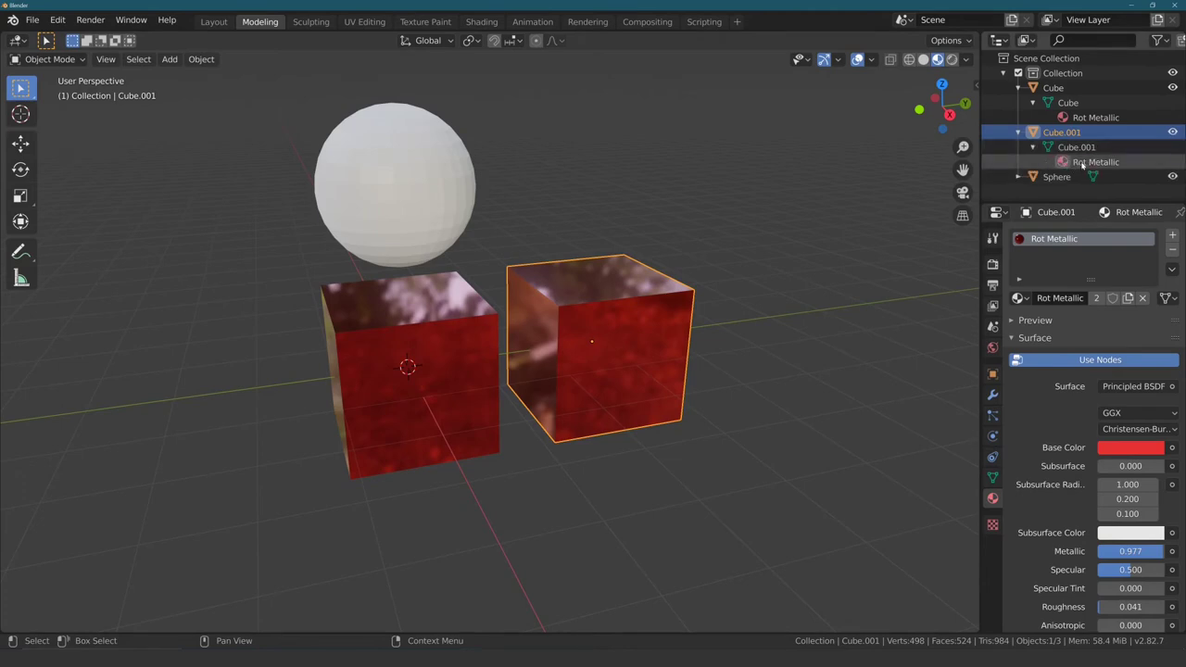
click(1082, 164)
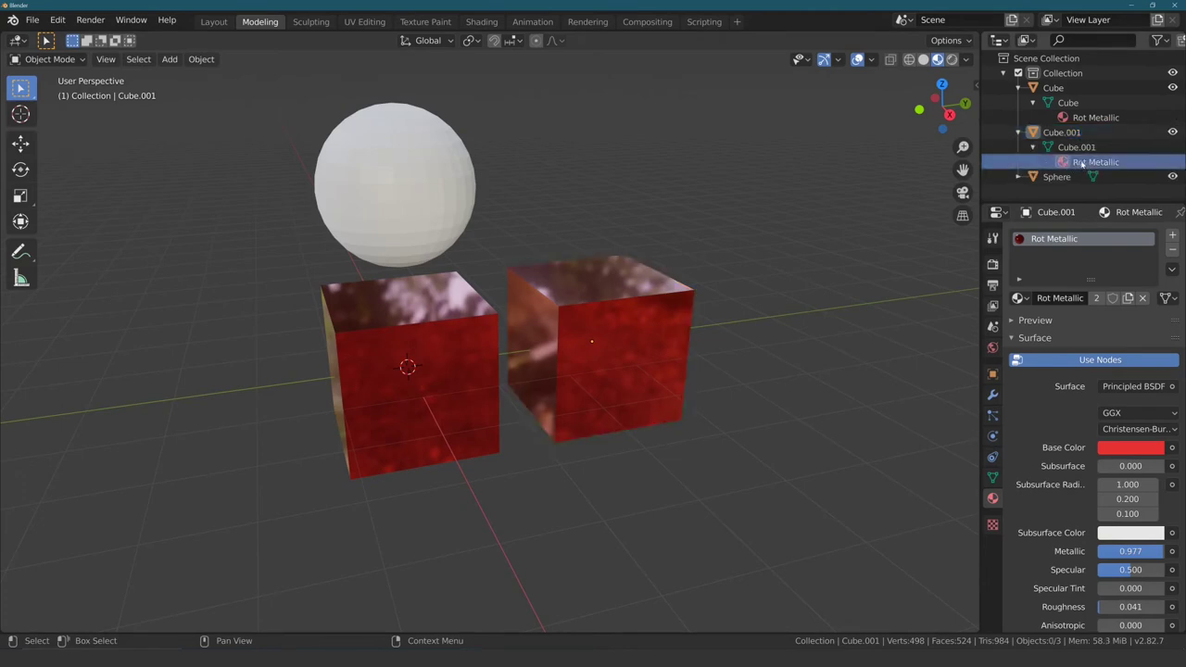
click(1055, 88)
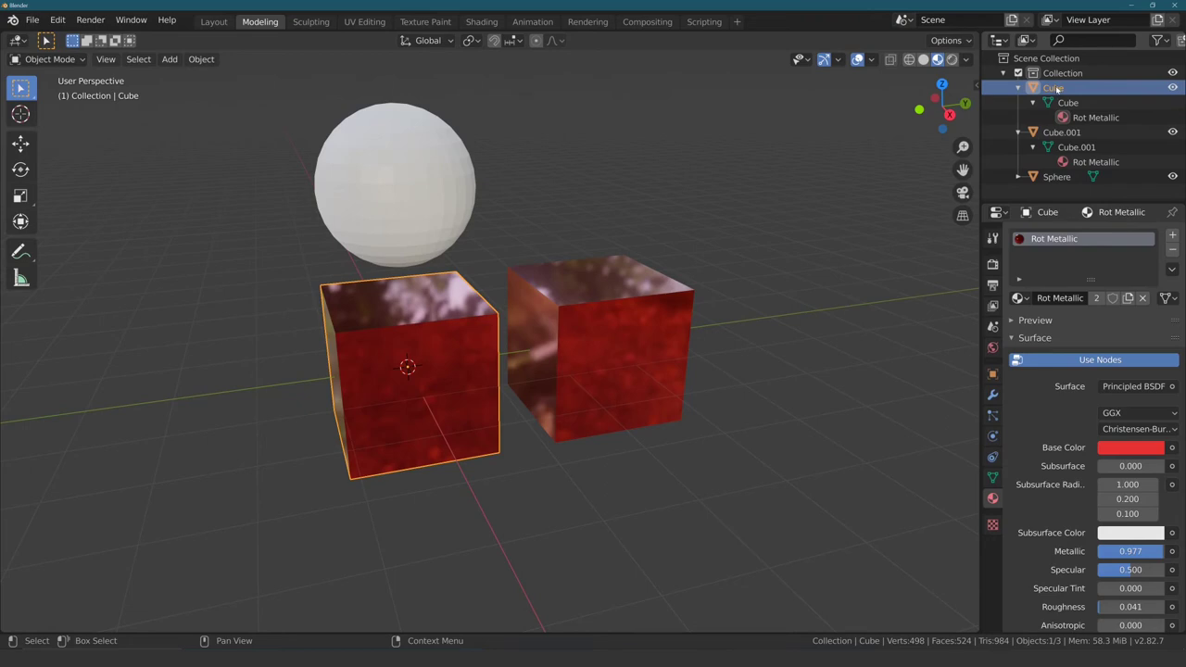
click(1088, 162)
click(1084, 118)
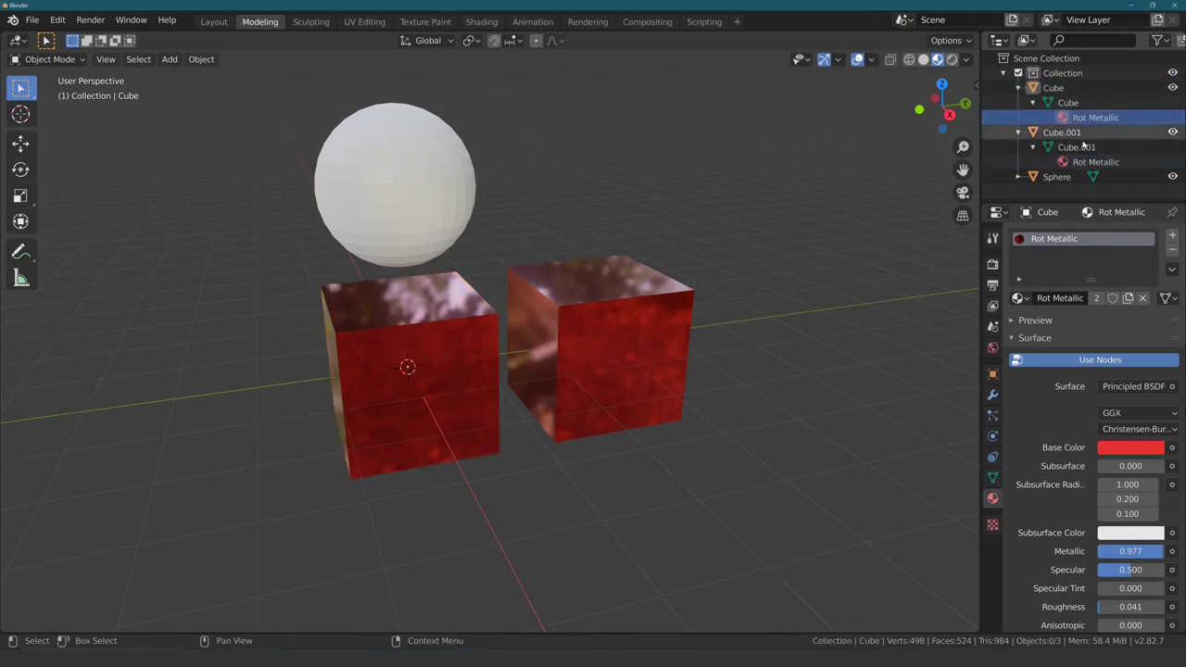
click(1082, 163)
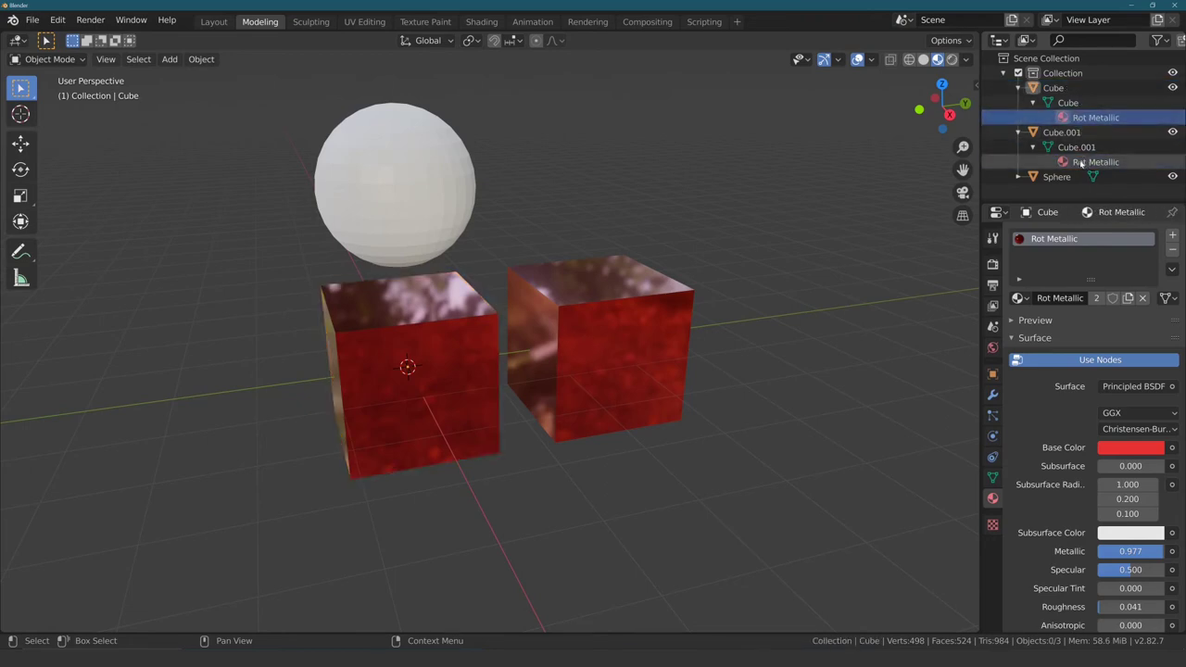
click(1080, 163)
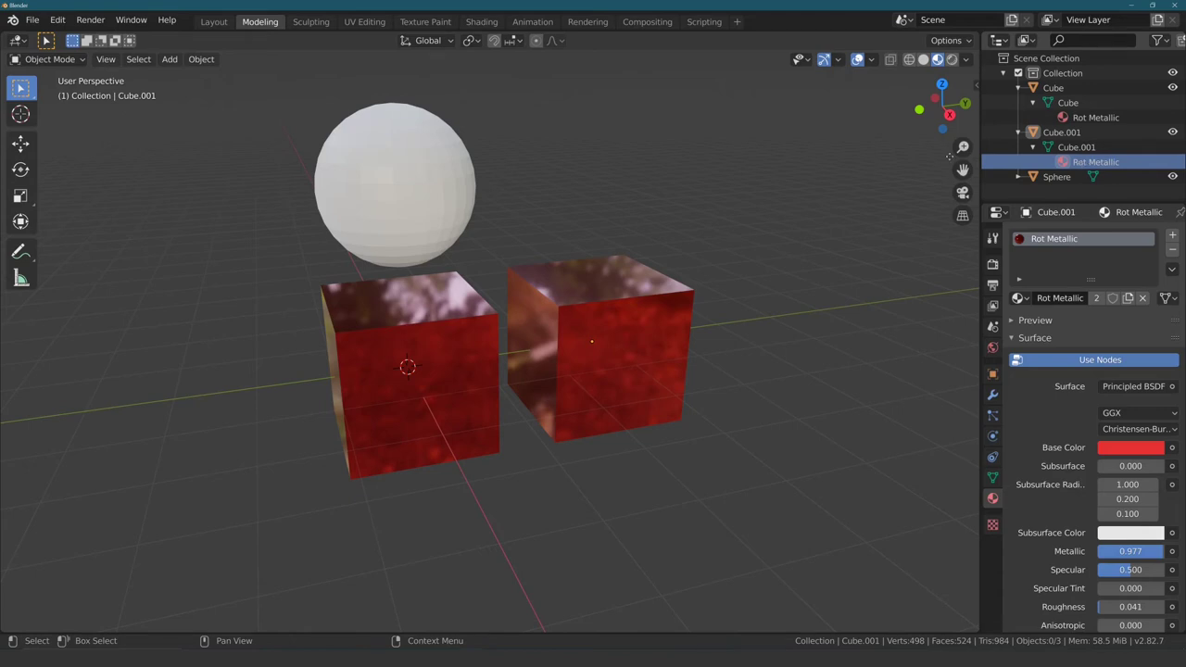
click(434, 173)
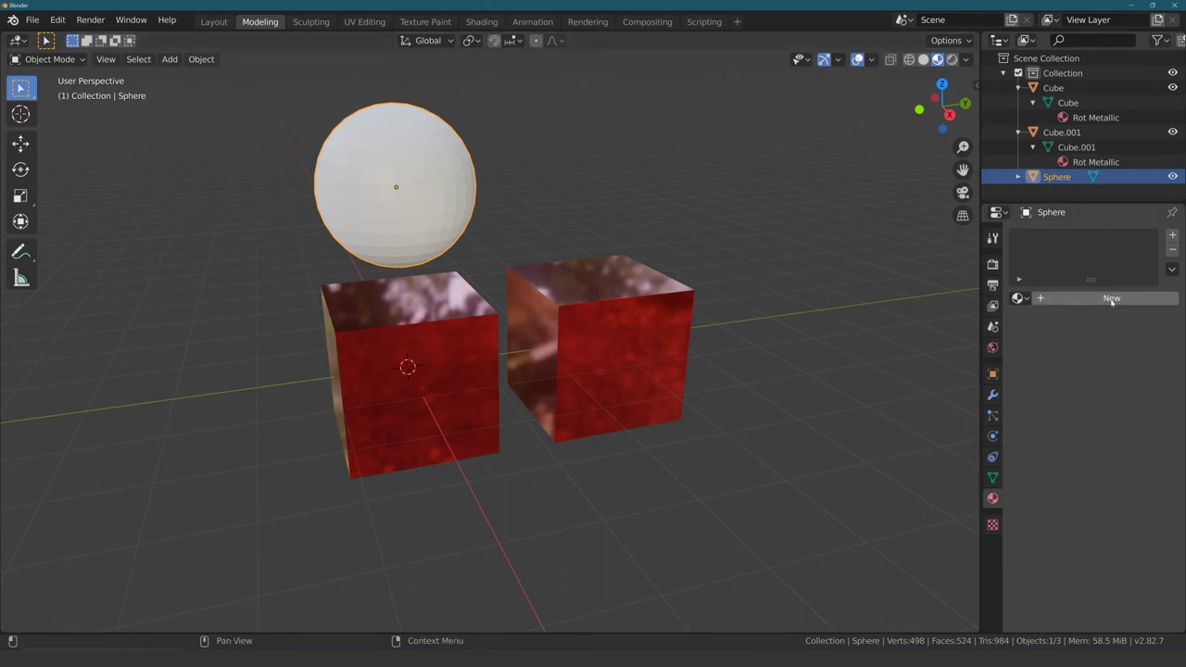
Step: Create a new material for the sphere and set its Base Color to green
click(1057, 306)
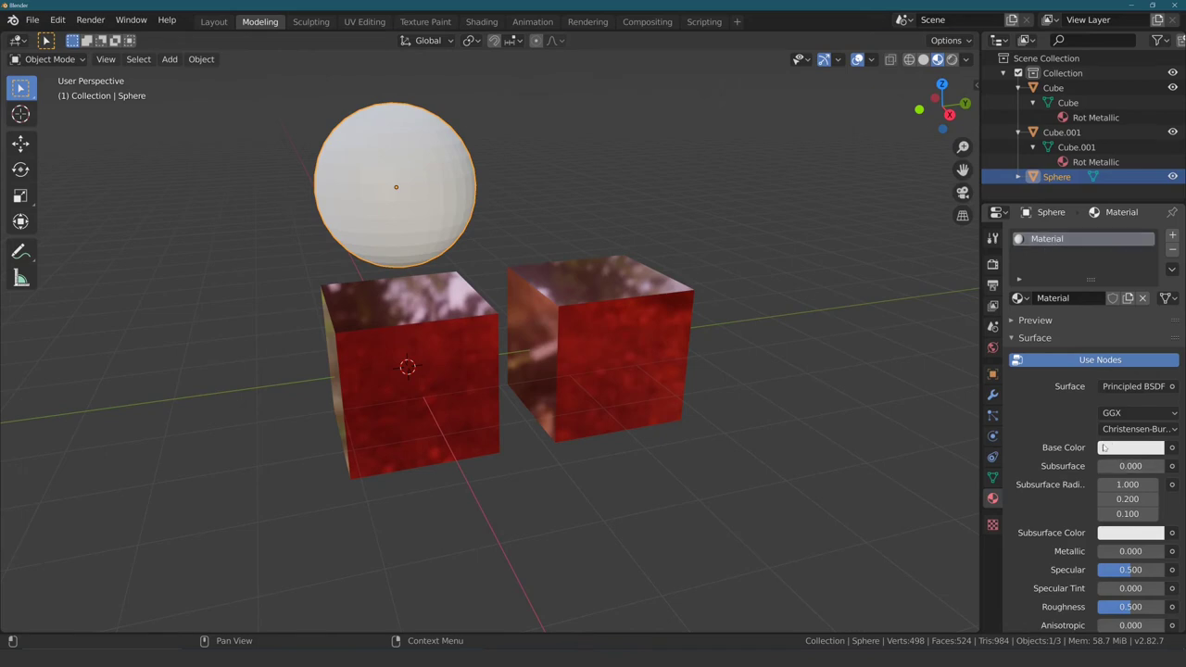
scroll(1060, 429, down, 2)
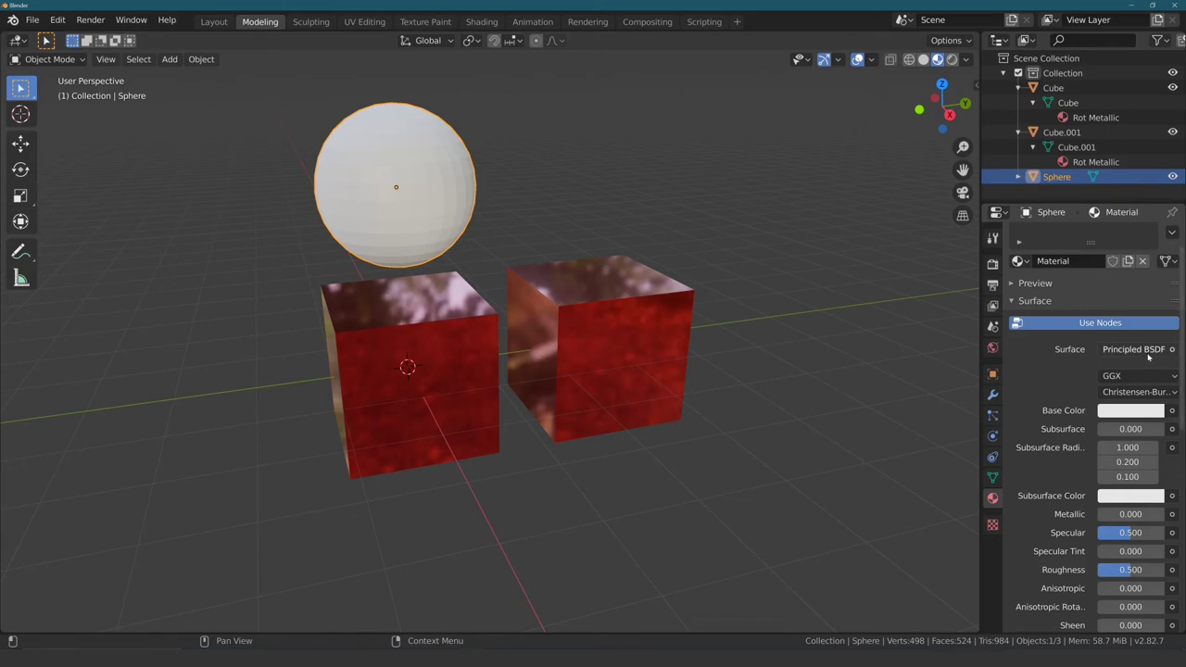
scroll(1099, 356, up, 2)
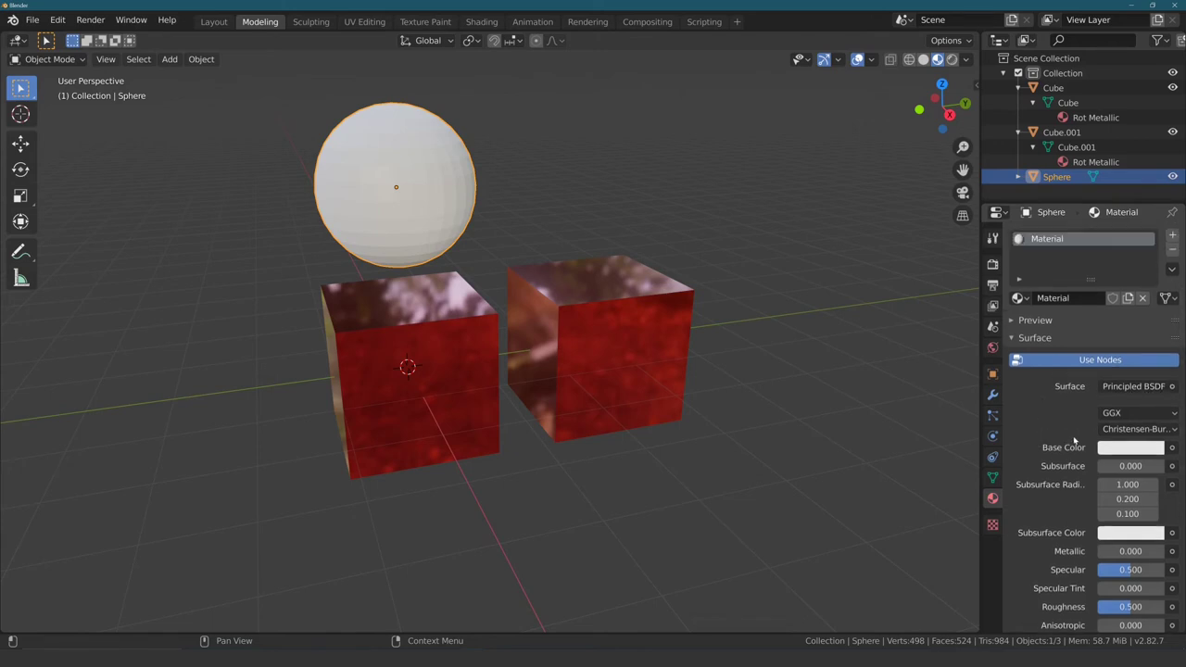
click(1122, 448)
drag(1081, 304, 1061, 285)
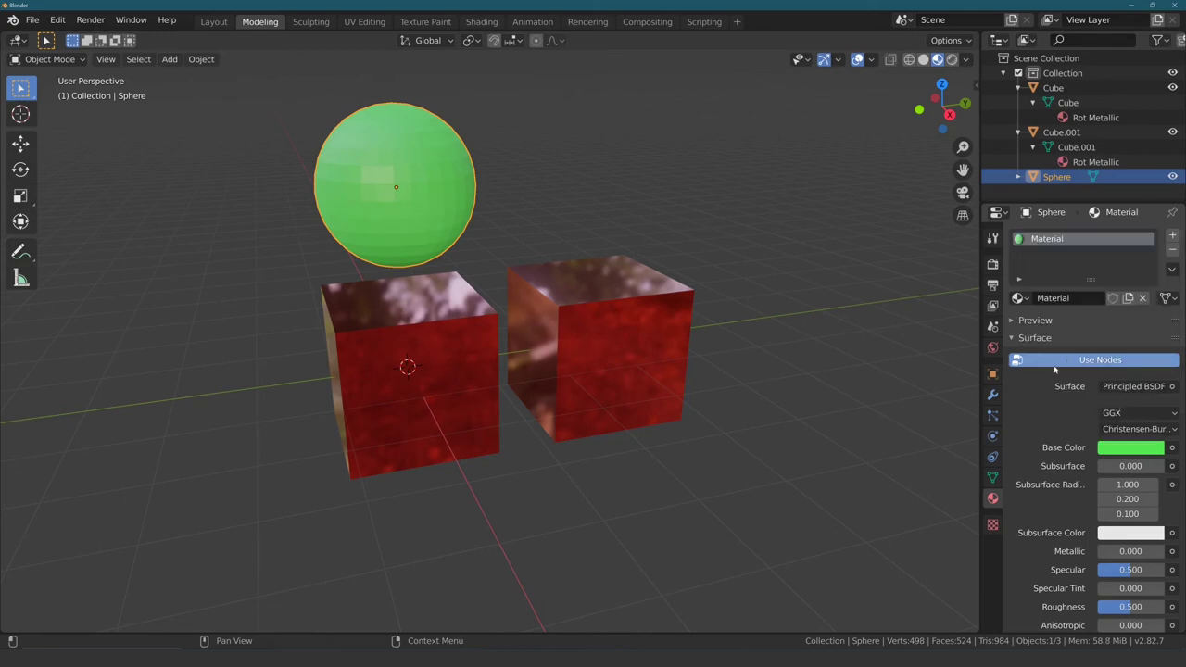
Step: Expand Sphere in the Outliner and rename its material entry to 'Grün Matt'
click(1076, 298)
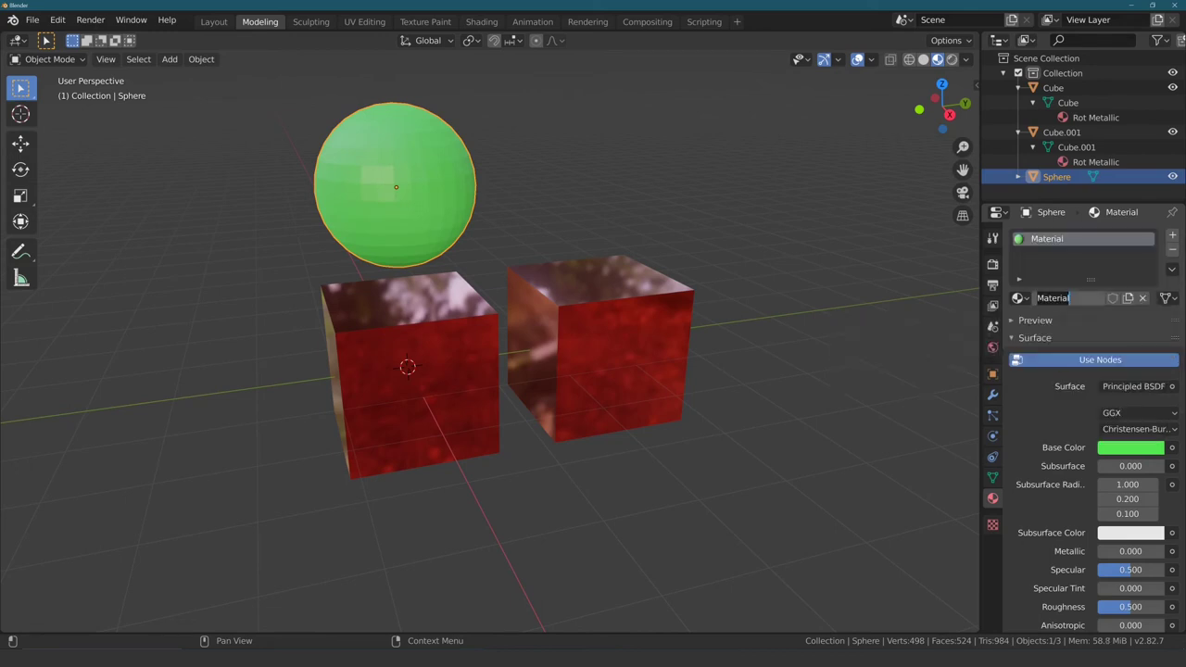
double_click(1065, 238)
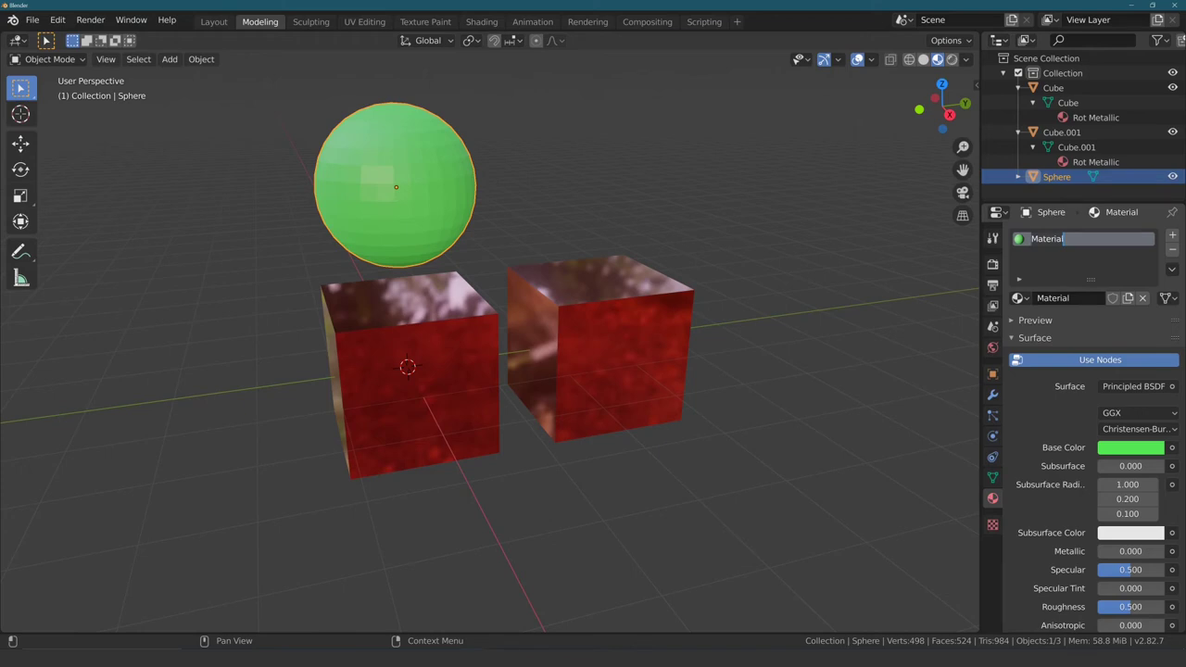
double_click(1096, 161)
key(Return)
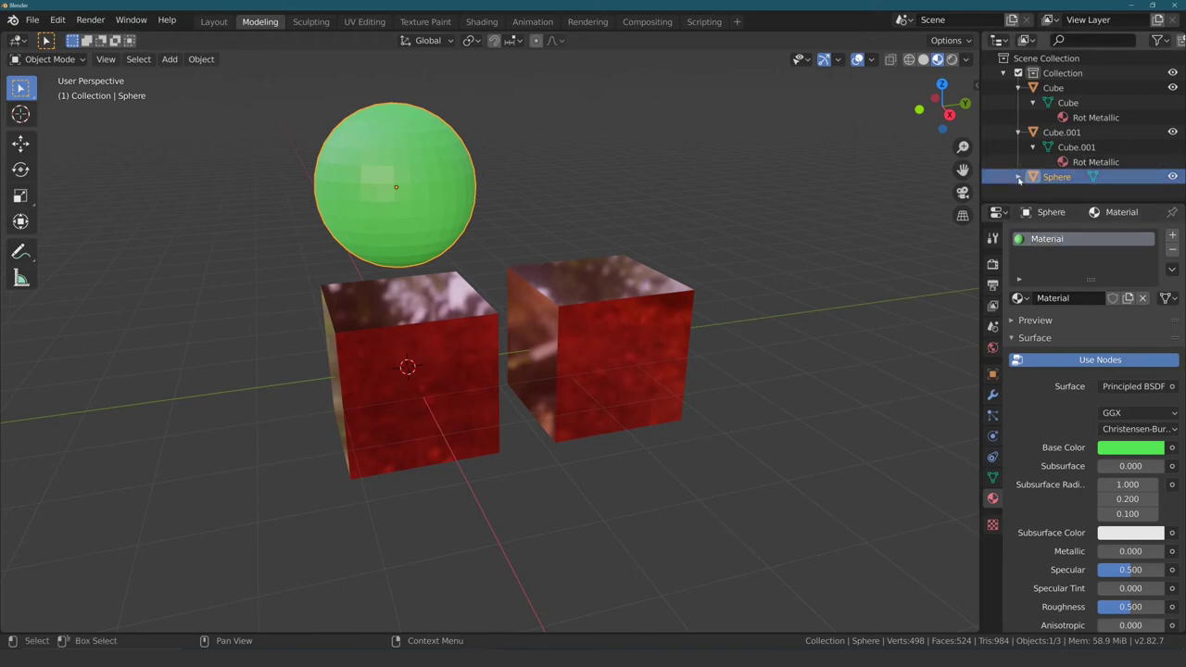
click(1017, 176)
click(1033, 188)
scroll(1075, 185, down, 1)
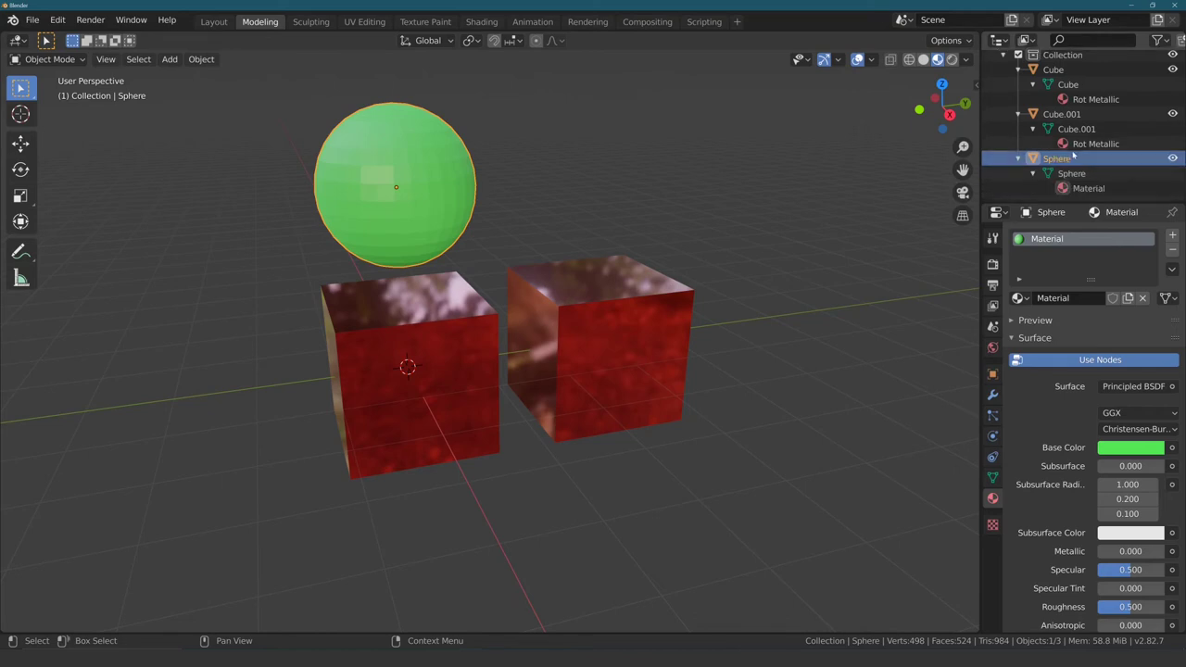
click(1091, 189)
double_click(1091, 189)
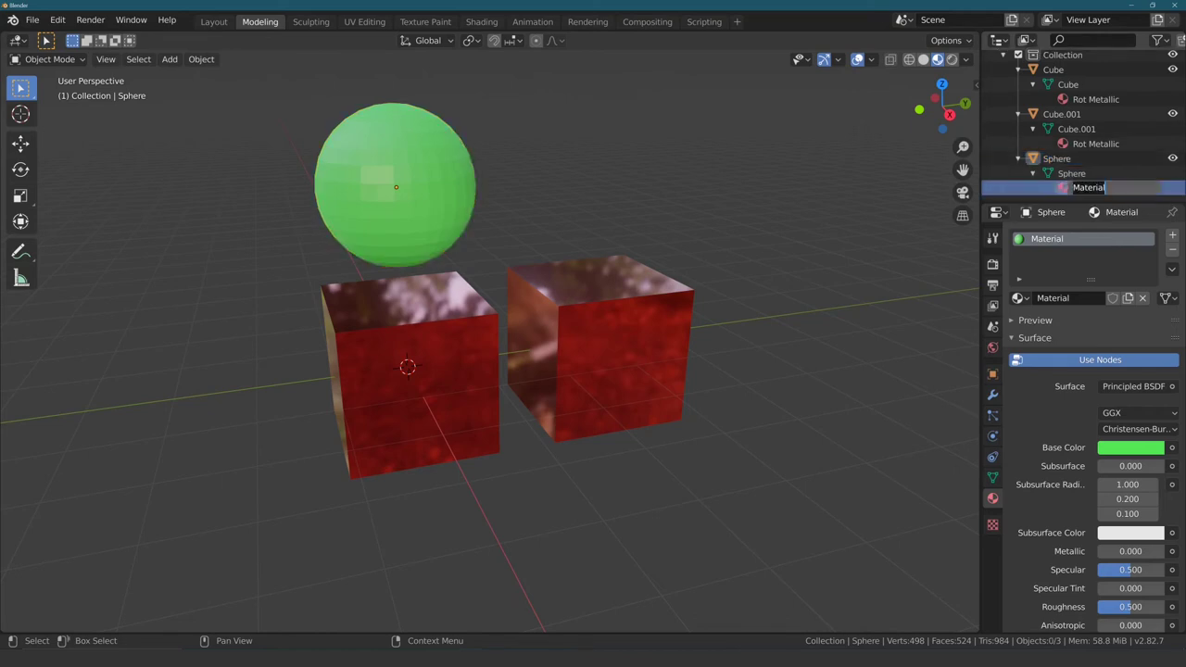
text(Gr)
text(ün Matt)
key(Return)
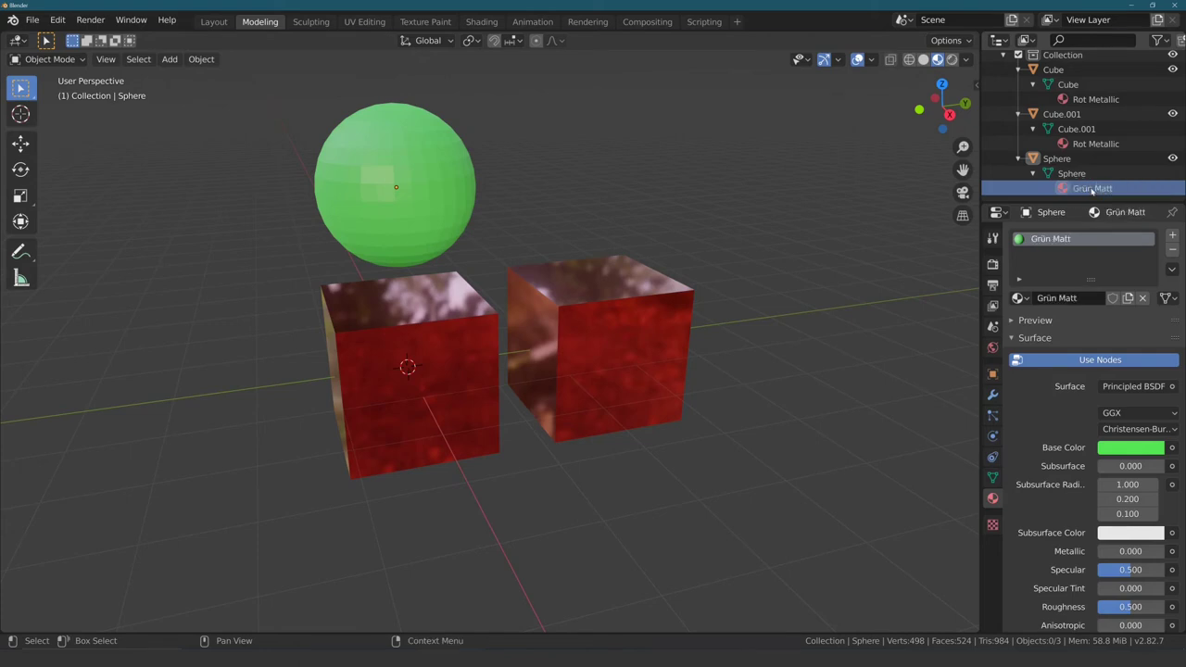
mouse_move(741, 272)
middle_down()
mouse_move(495, 176)
mouse_move(617, 195)
middle_up()
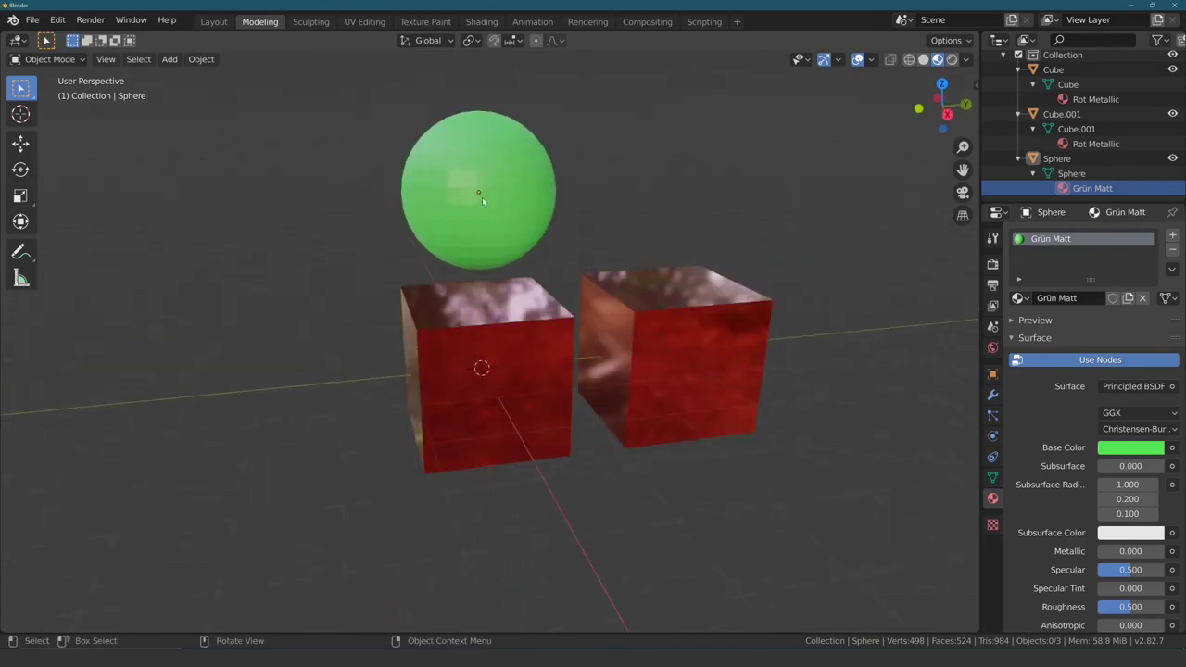
click(496, 266)
click(499, 327)
click(648, 352)
click(497, 264)
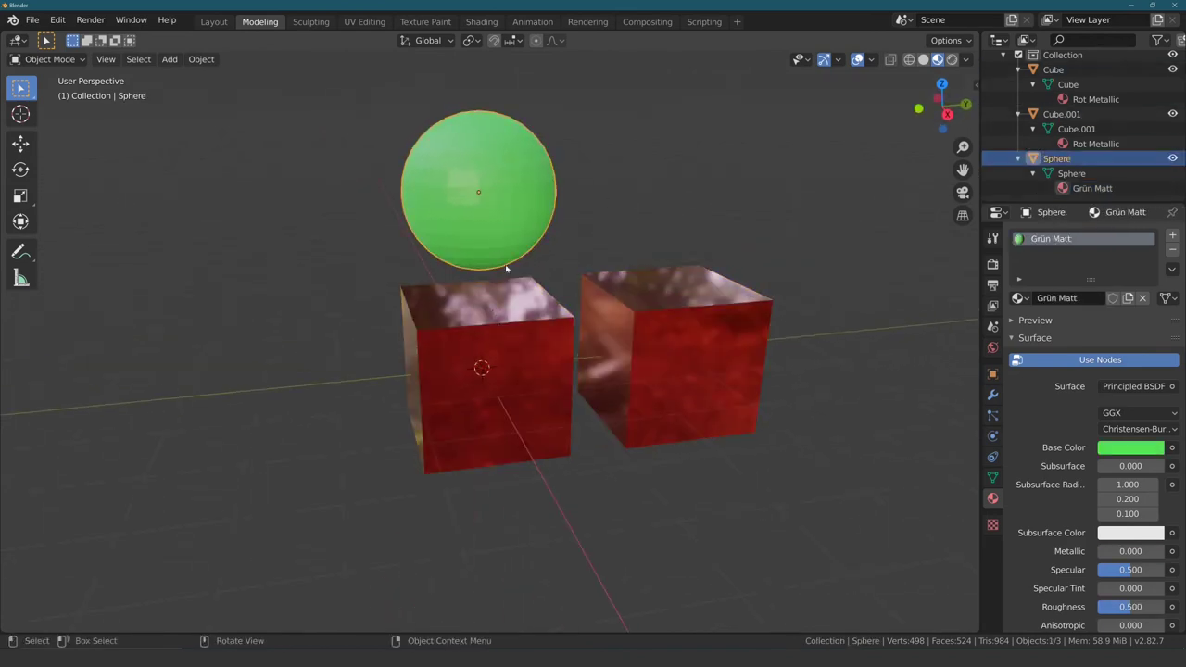
click(538, 336)
click(641, 327)
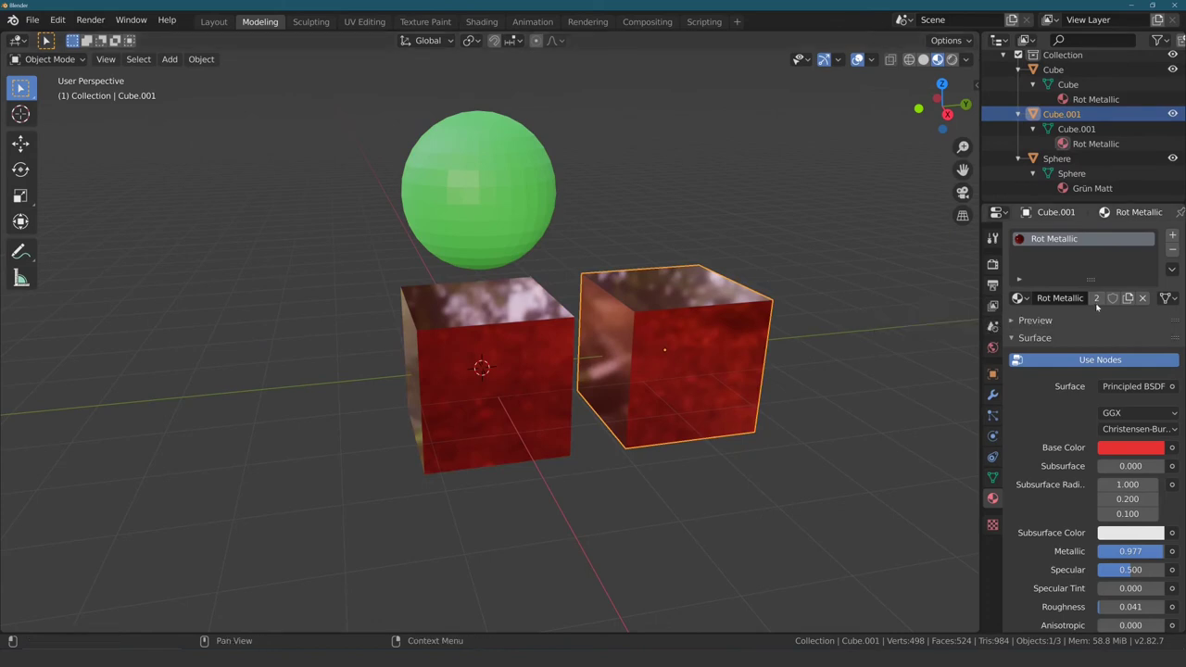
click(482, 196)
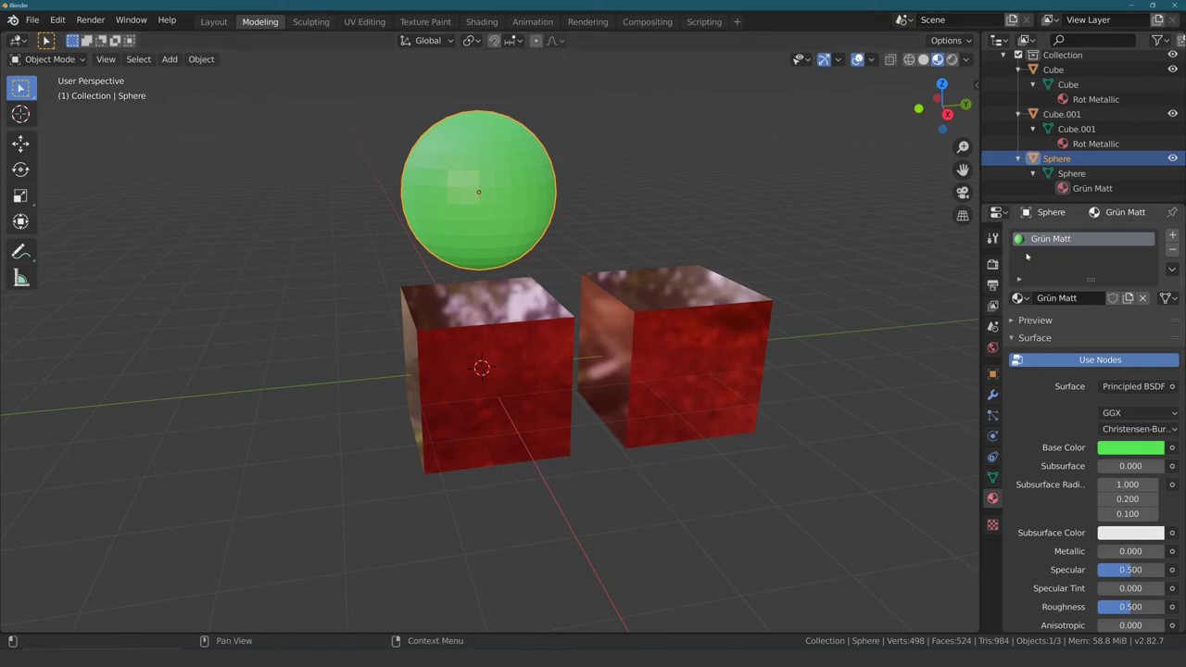
Step: Add material slots to the sphere, remove the extra one, and activate the empty second slot
click(1173, 237)
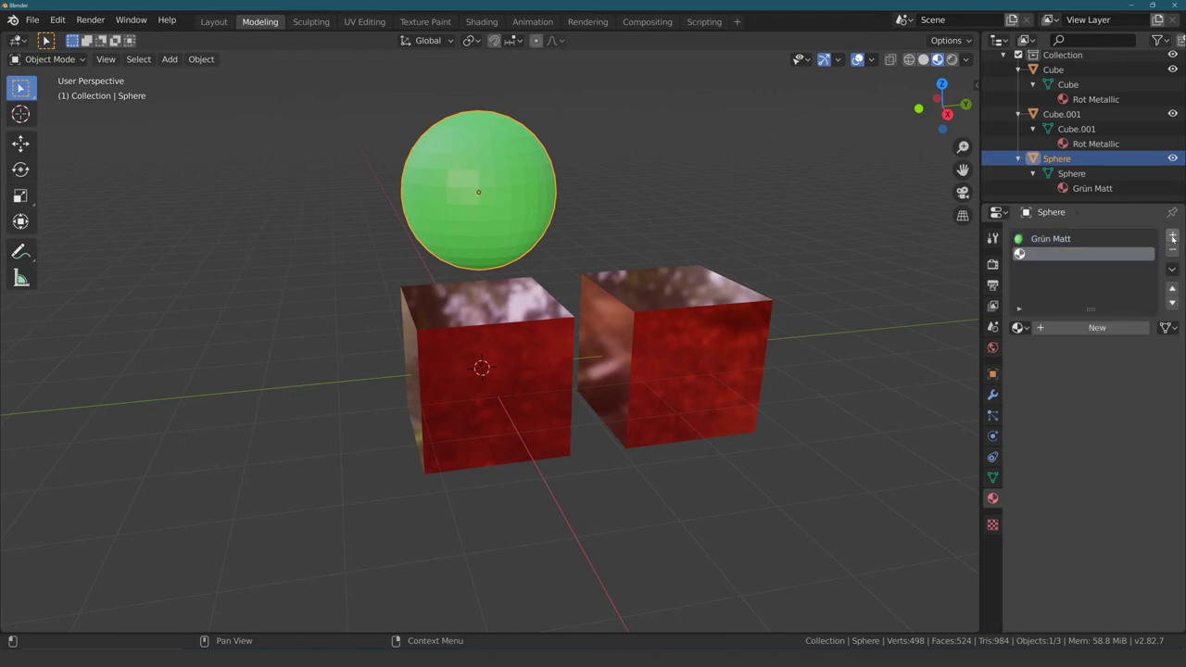
click(1172, 237)
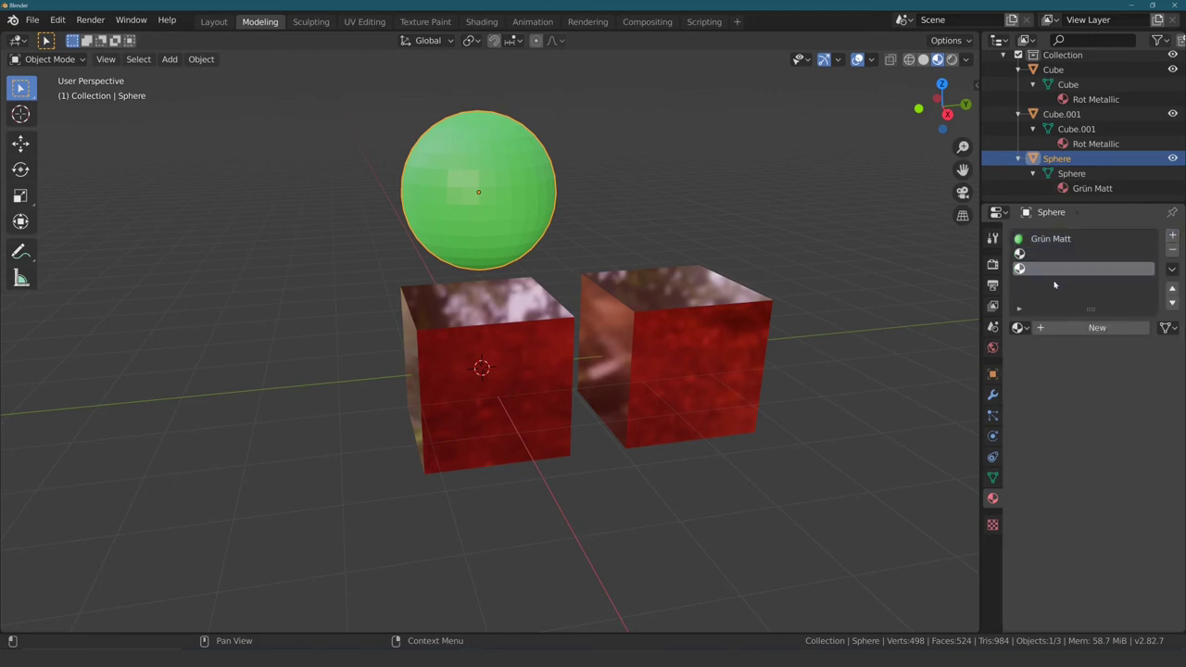
click(1032, 254)
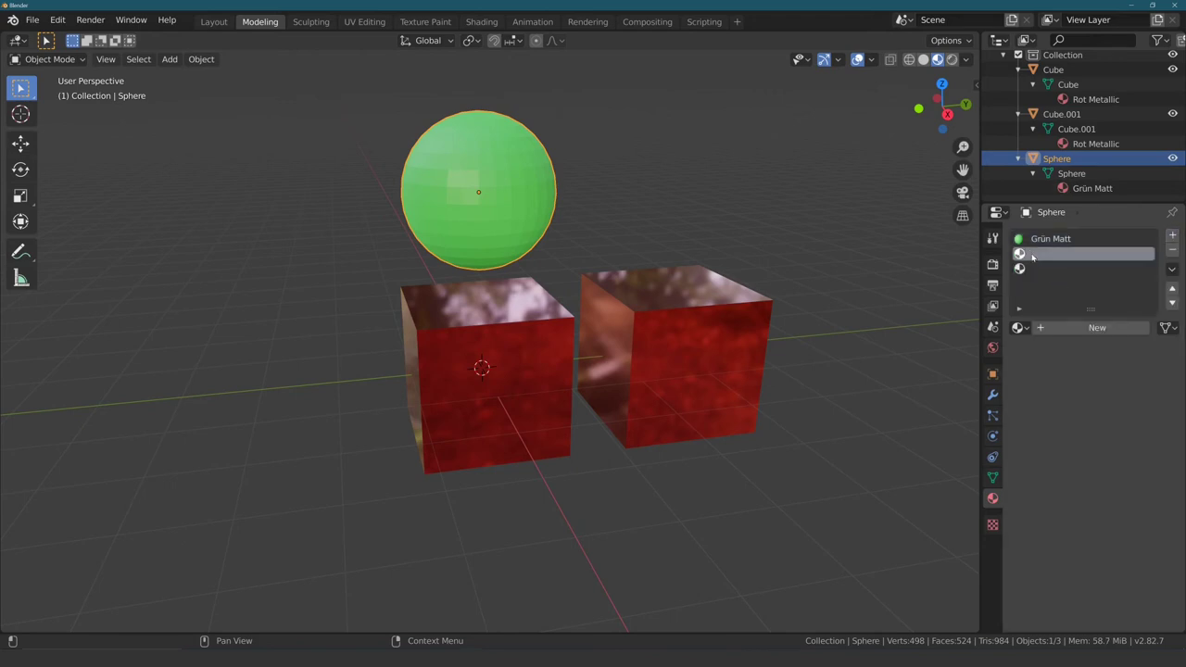
click(1172, 253)
click(1041, 241)
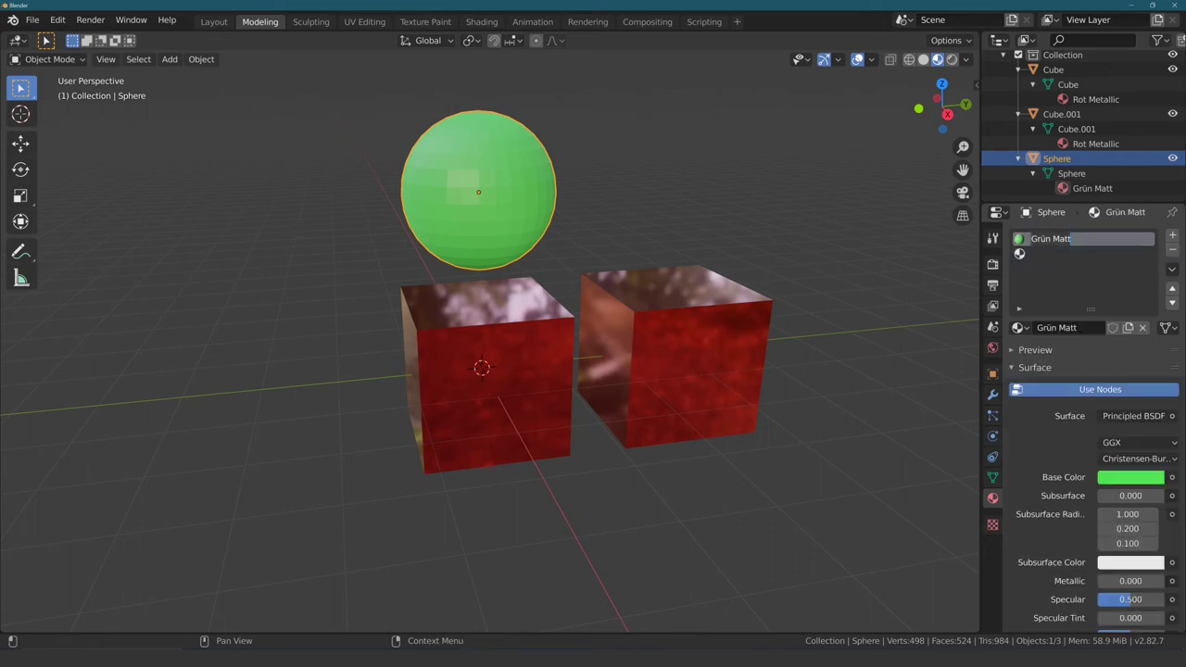
click(1033, 254)
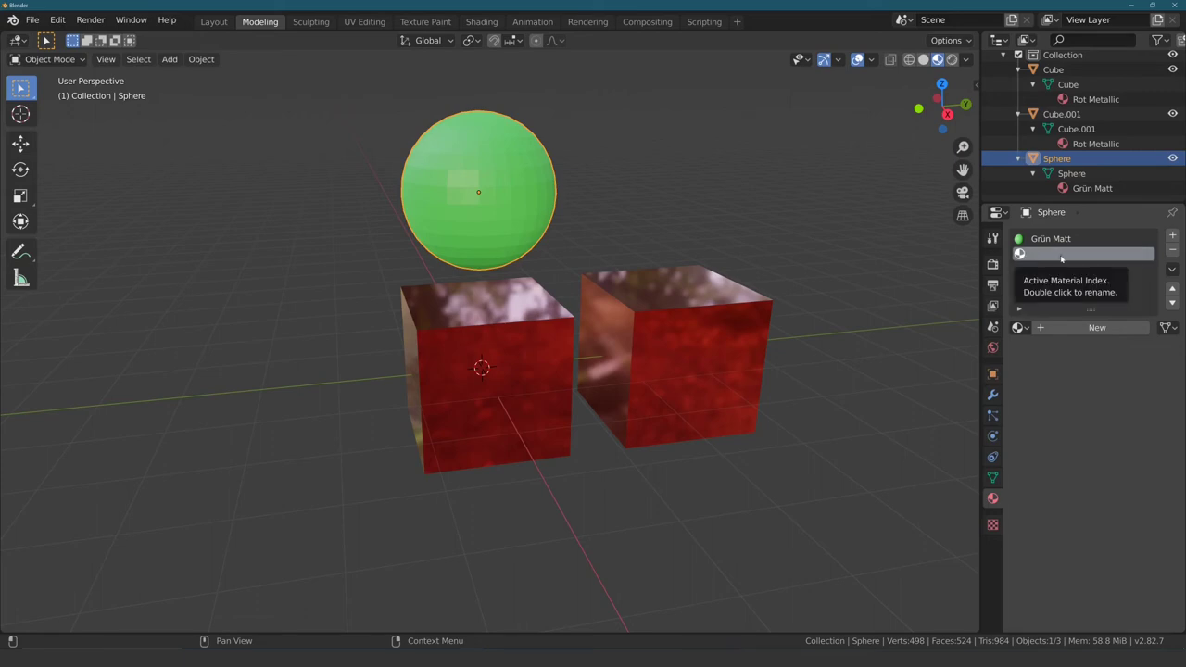
Step: Create a new material in the empty slot and name it 'Blau Glanz'
click(1059, 330)
double_click(1054, 256)
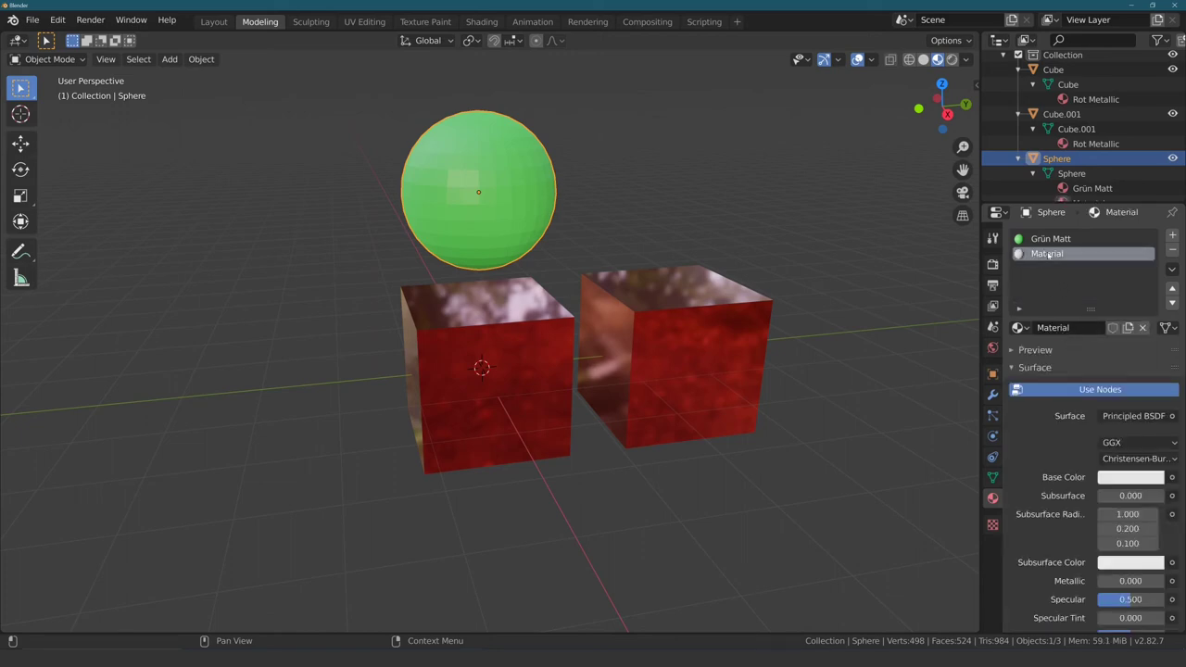
text(Brlau)
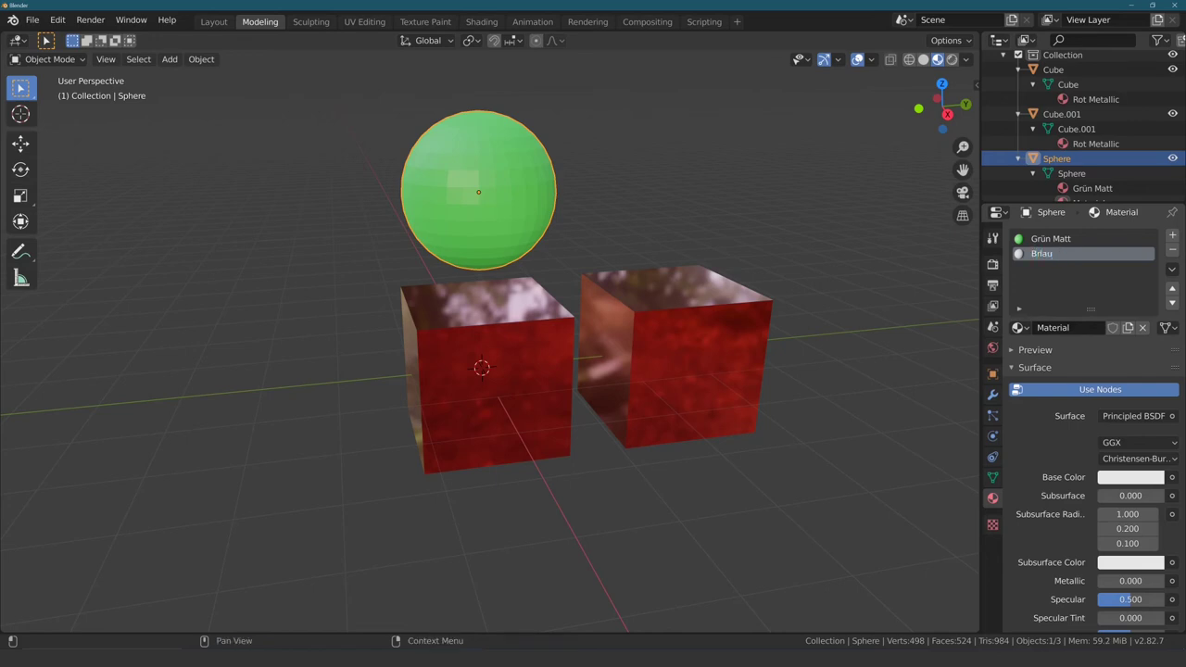
key(BackSpace)
key(BackSpace)
key(BackSpace)
text(au)
text( Glanz)
key(Return)
Step: Give Blau Glanz a blue Base Color and Specular 0.491, then compare it with Grün Matt
click(1130, 476)
drag(1097, 315, 1114, 298)
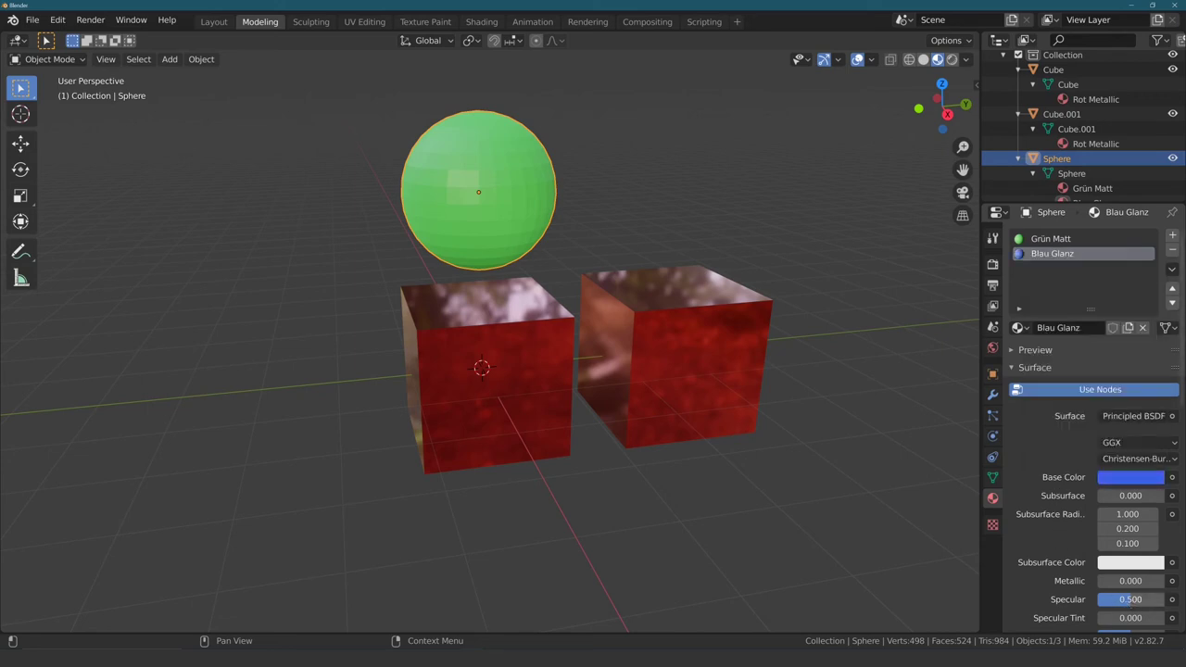
drag(1129, 603, 1102, 599)
scroll(1084, 580, down, 1)
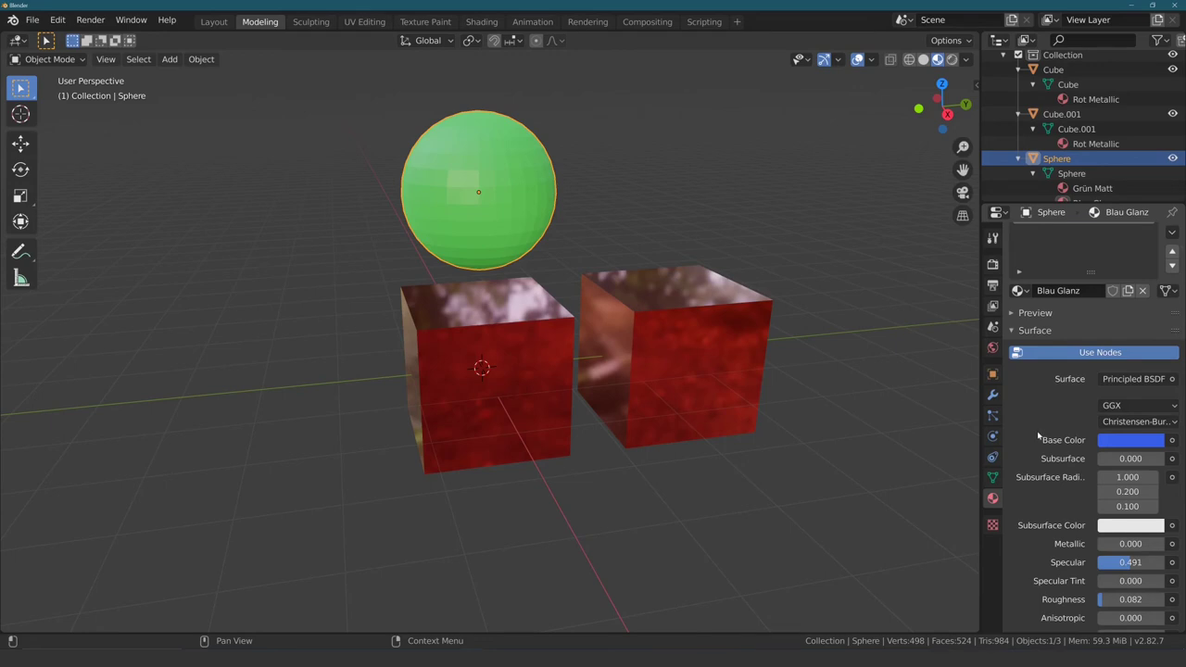
scroll(1037, 435, up, 1)
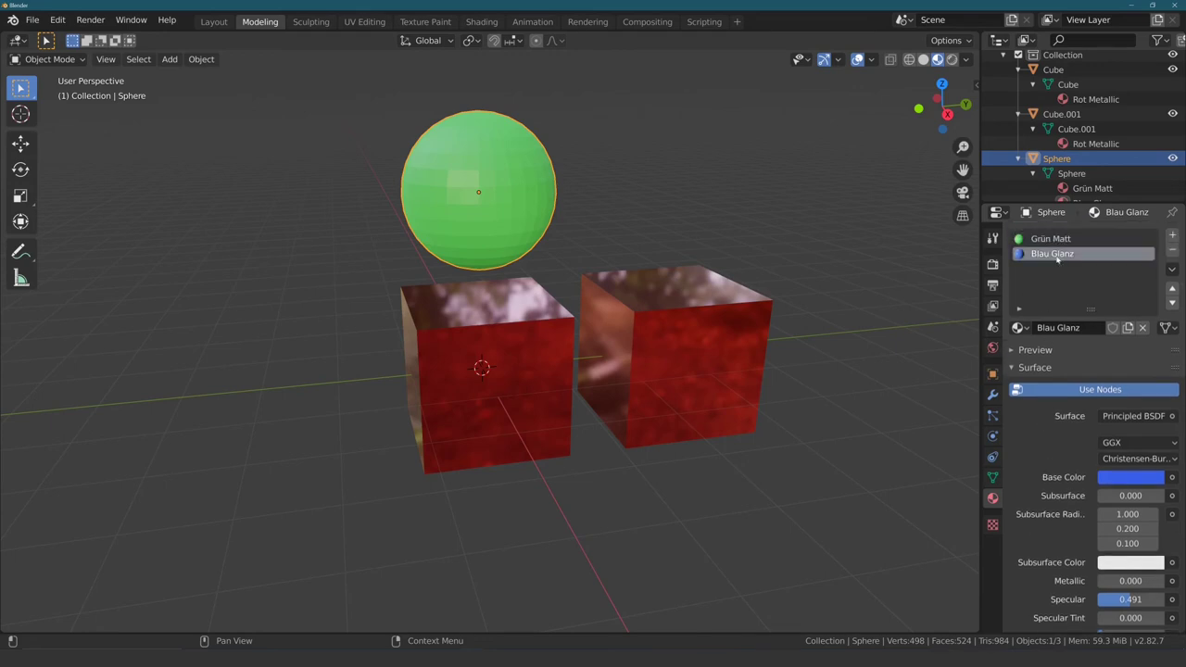
click(1052, 239)
click(1053, 253)
click(1051, 240)
click(1053, 254)
click(1052, 239)
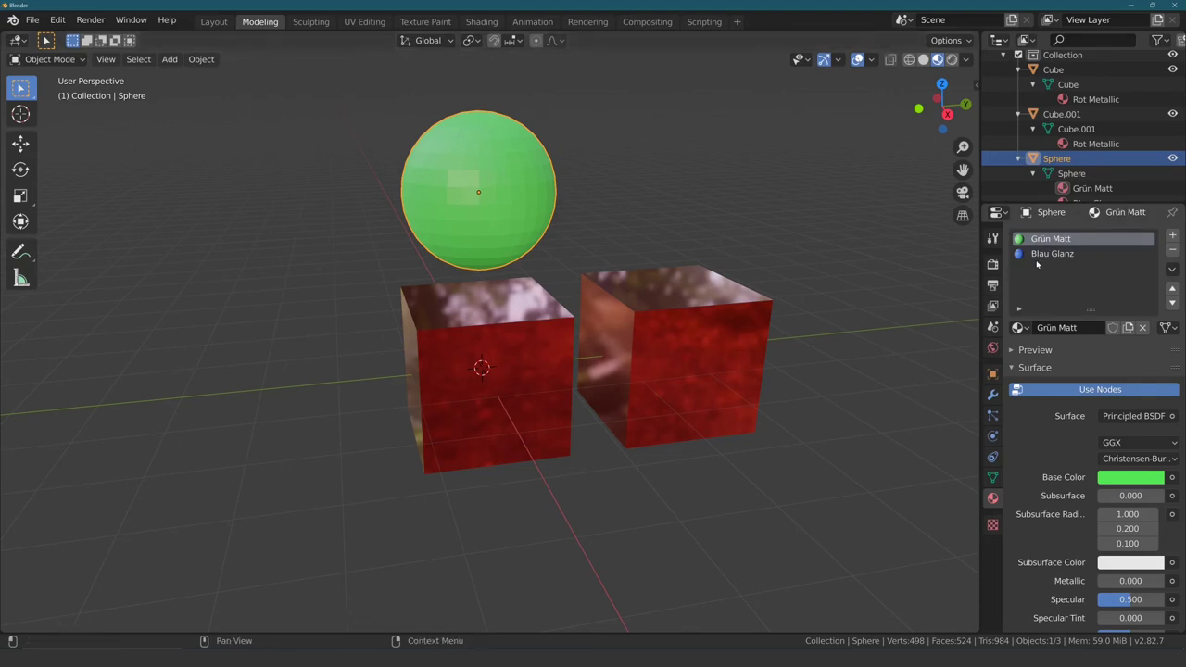
Step: Move the Blau Glanz slot to the top of the sphere's material slots
click(1053, 254)
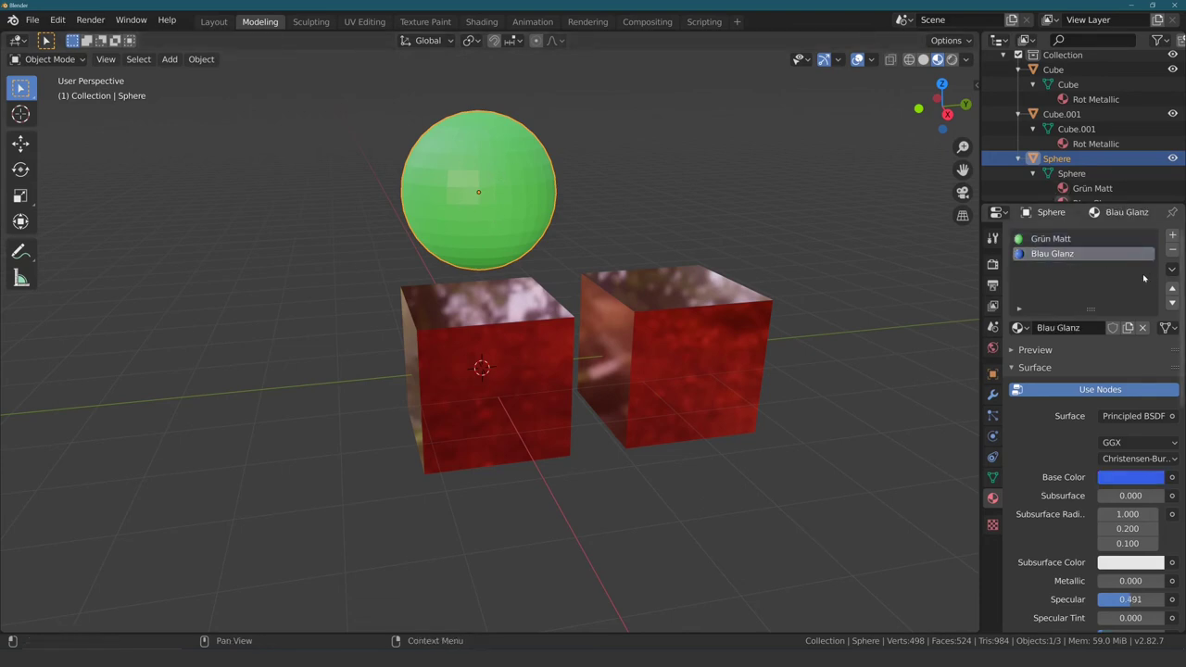
click(1172, 289)
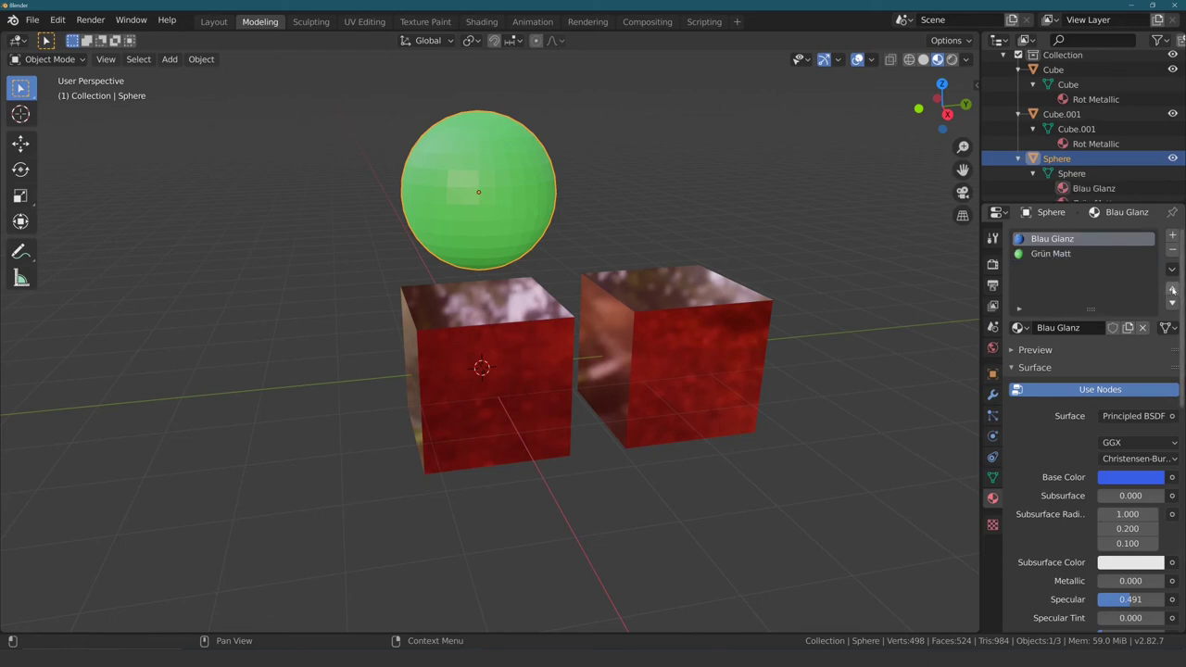
click(1047, 254)
click(1044, 239)
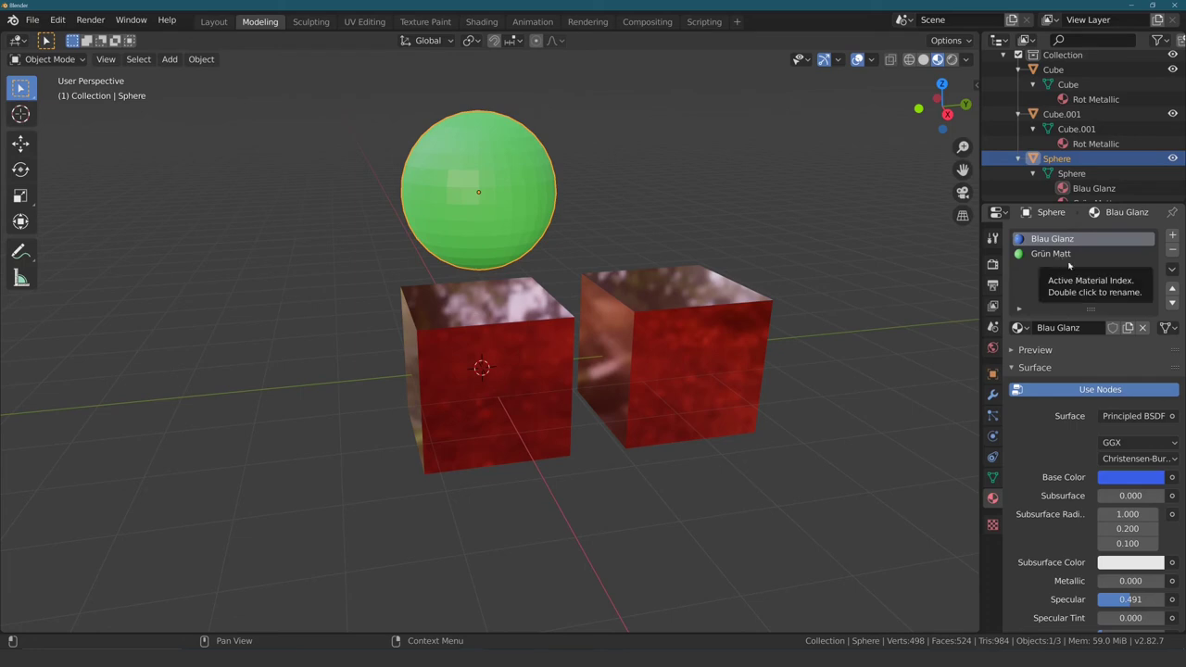
Step: Remove the Grün Matt slot so the sphere keeps only Blau Glanz
click(1047, 256)
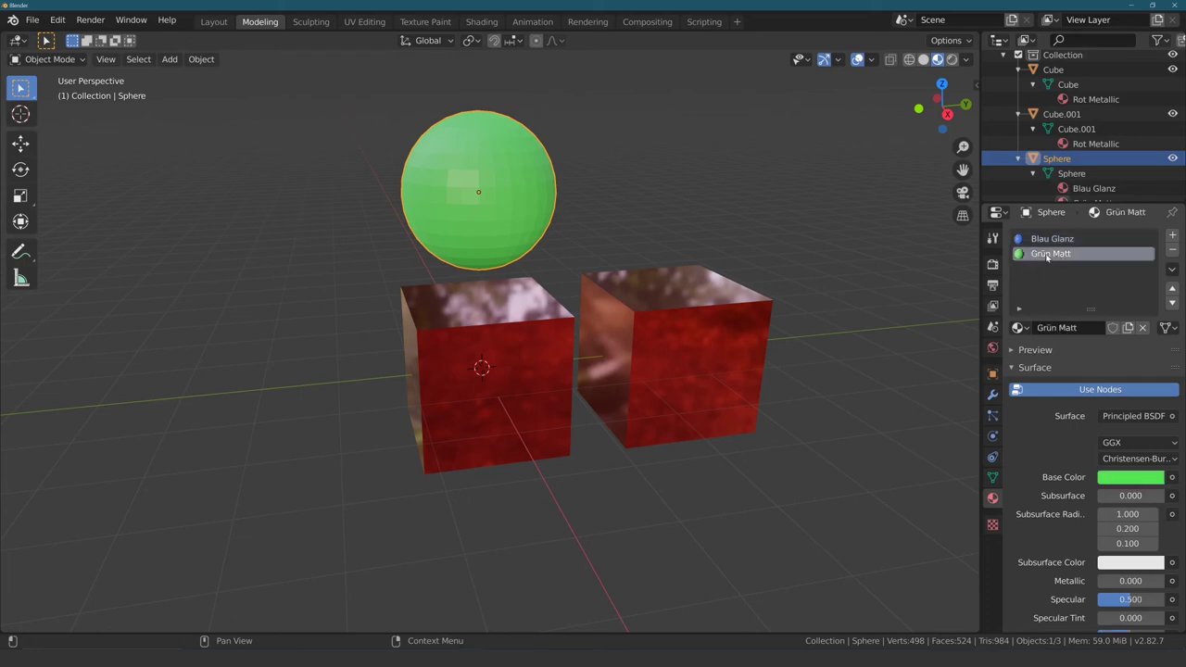
click(1172, 252)
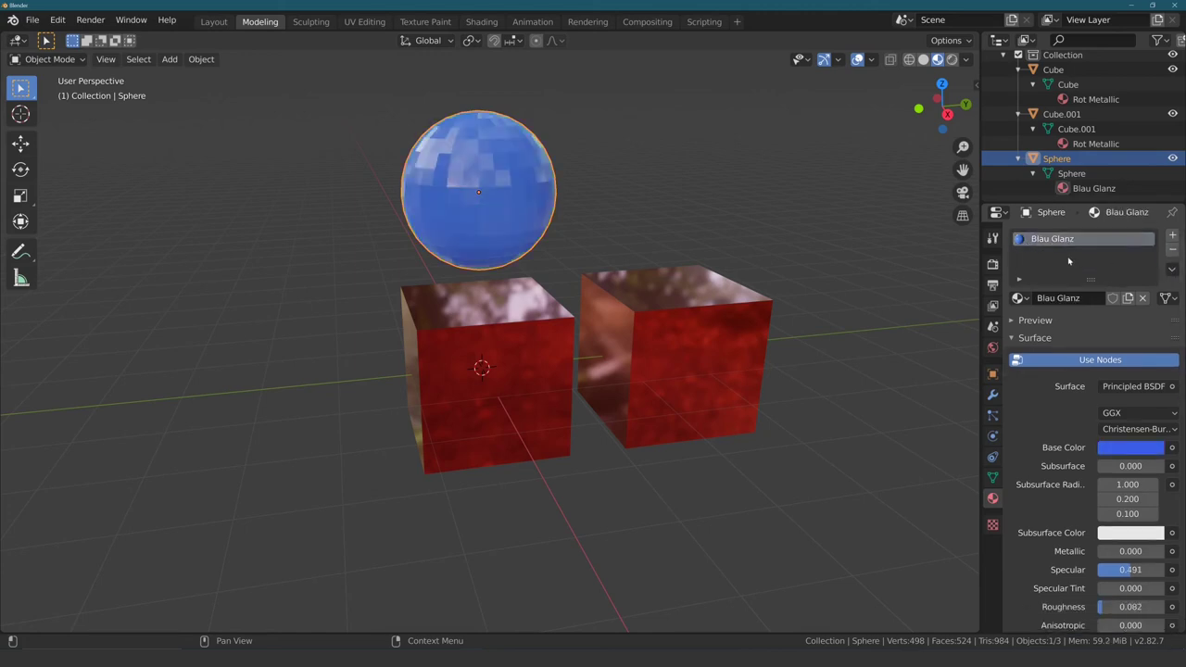
middle_drag(593, 185, 647, 185)
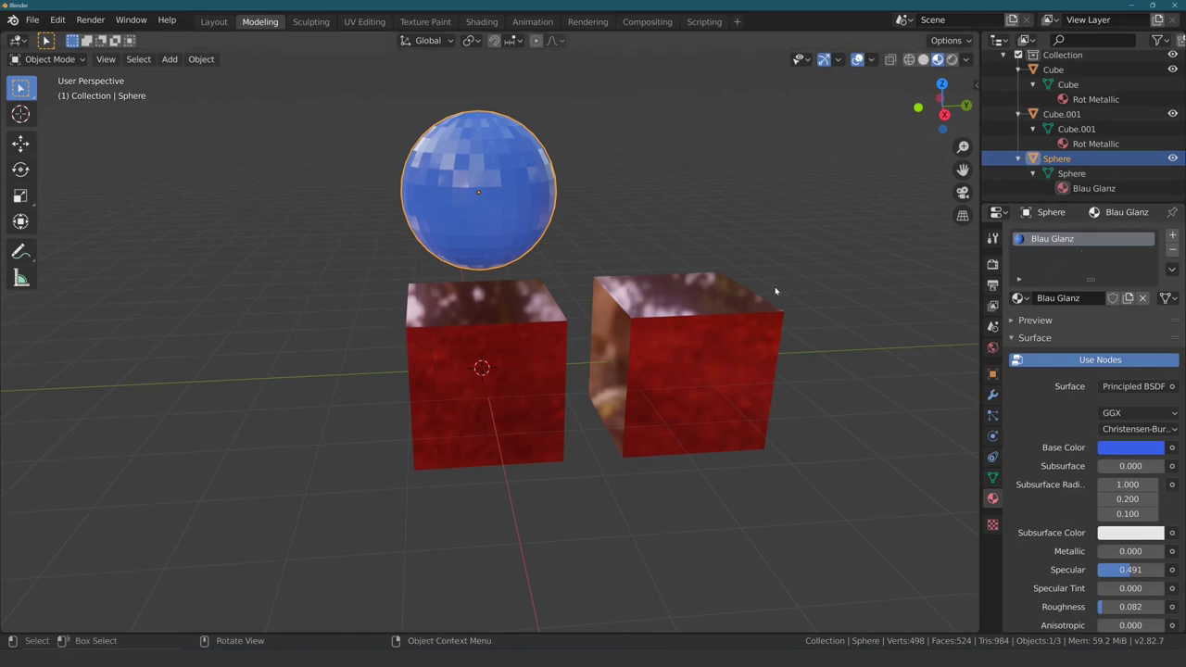
click(1018, 298)
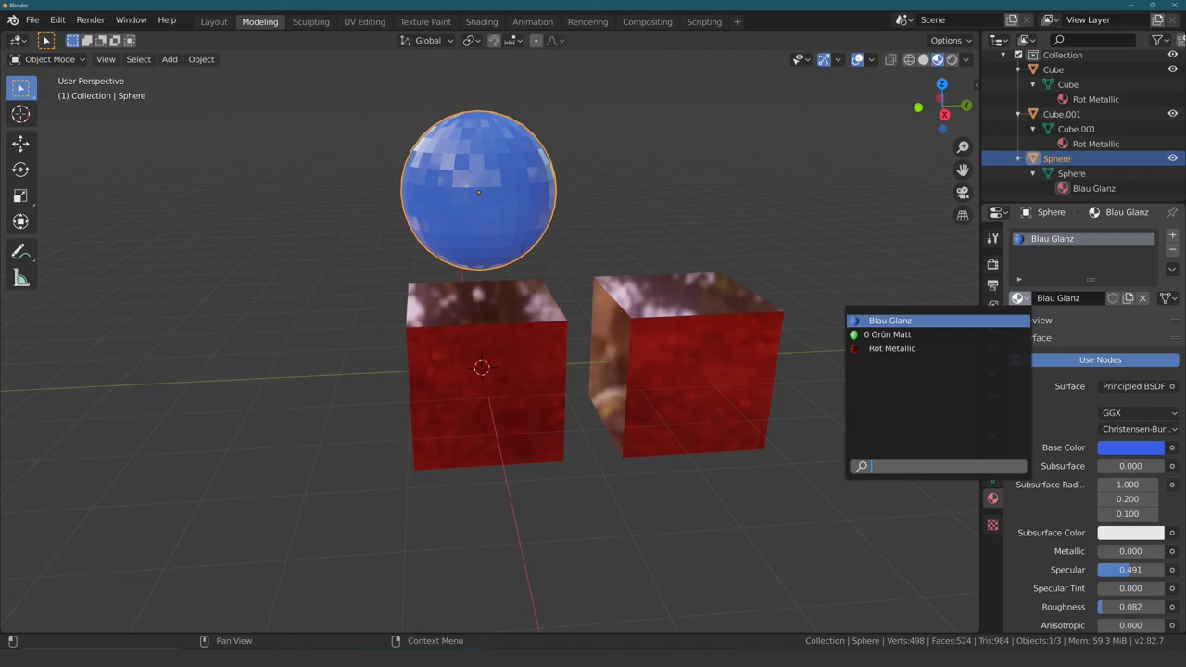
Step: Assign Grün Matt to the sphere and give it a fake user
key(Down)
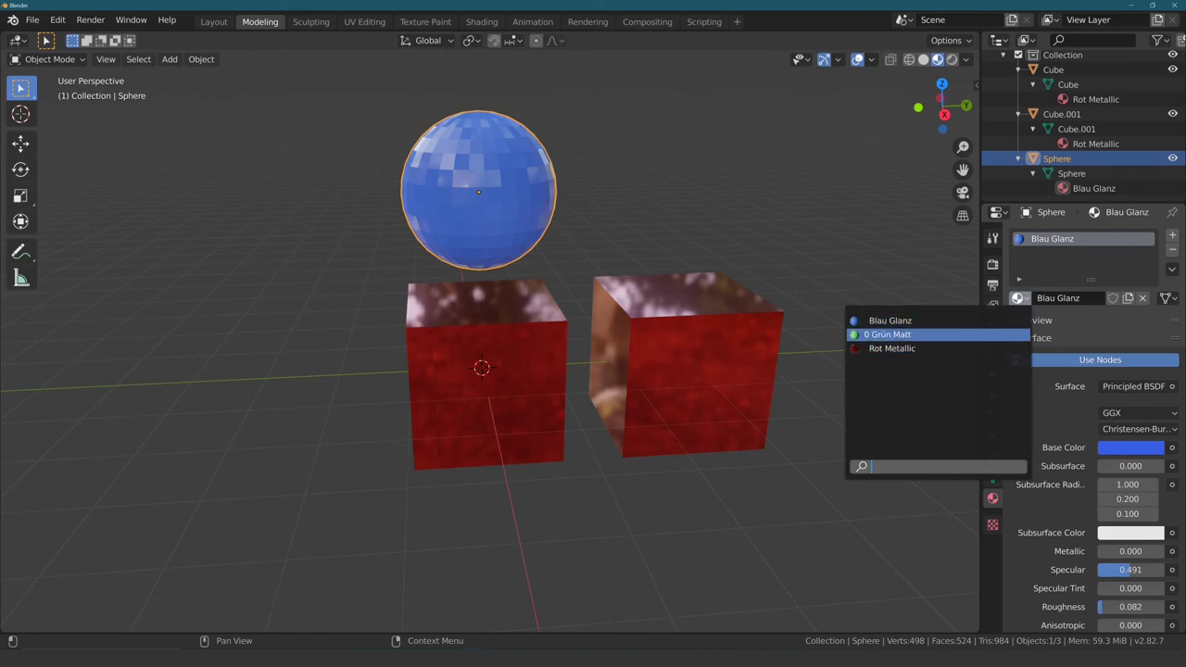
key(Return)
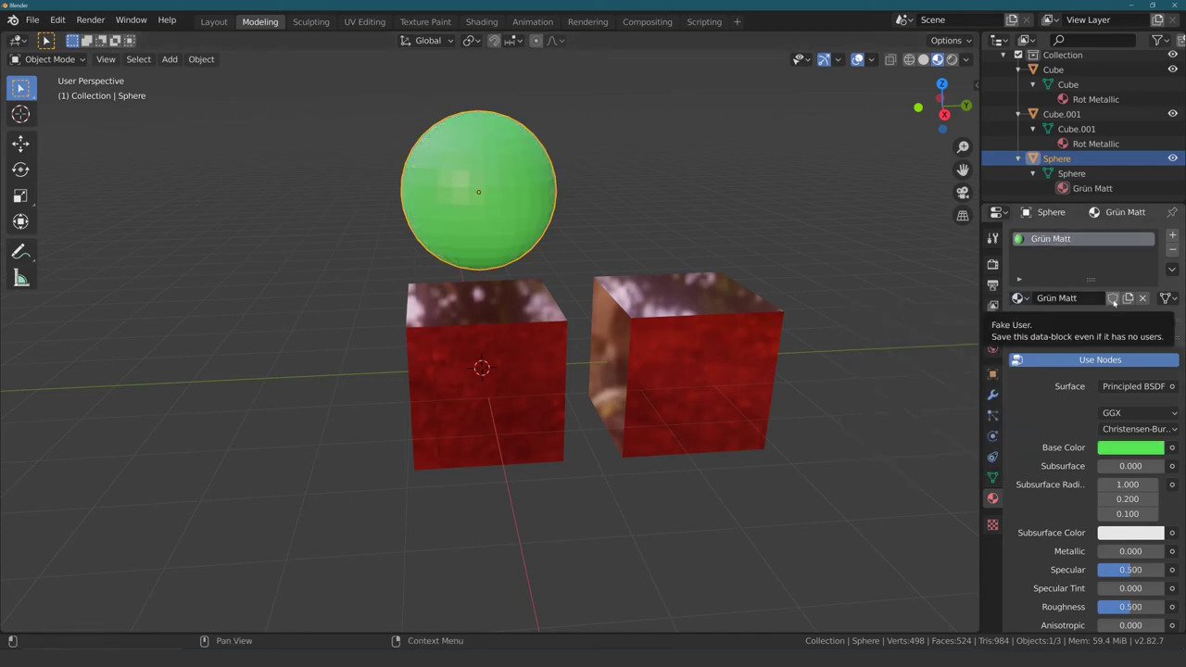
click(1114, 302)
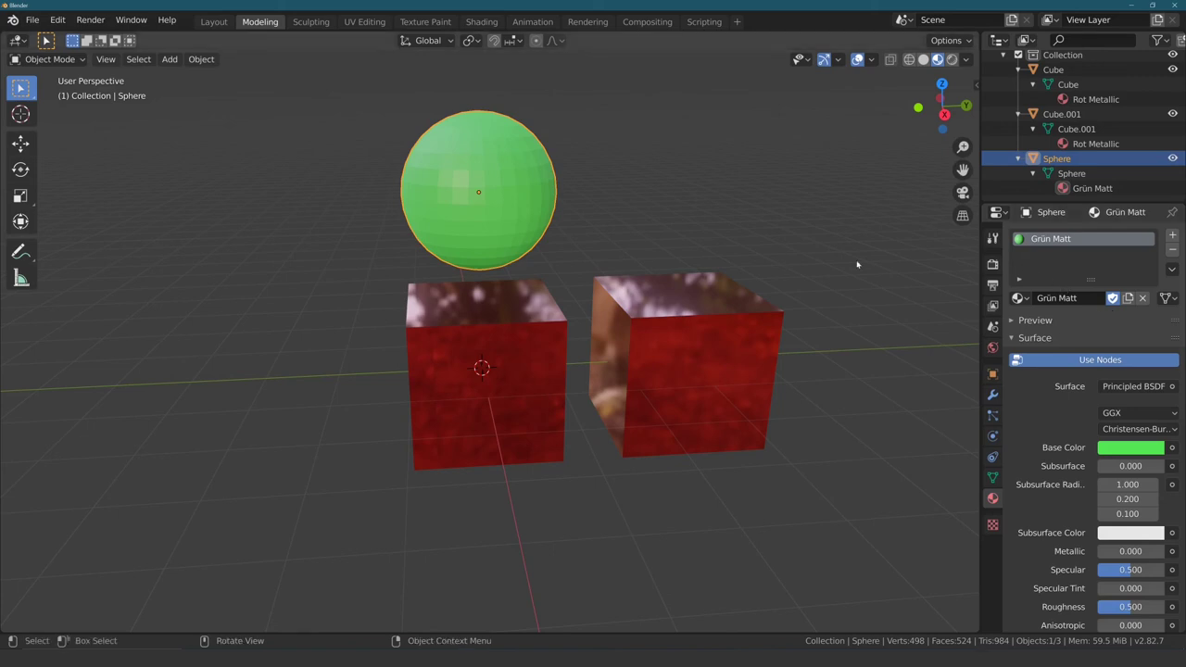
Step: Switch the sphere's material back to Blau Glanz
click(1018, 297)
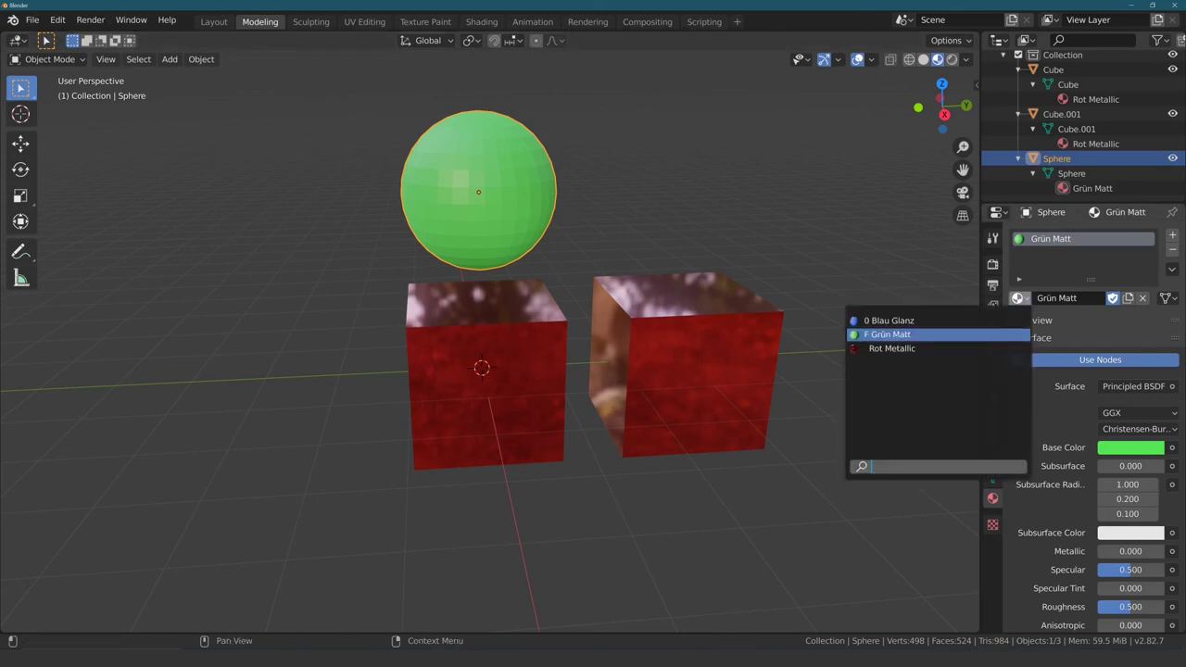
click(890, 320)
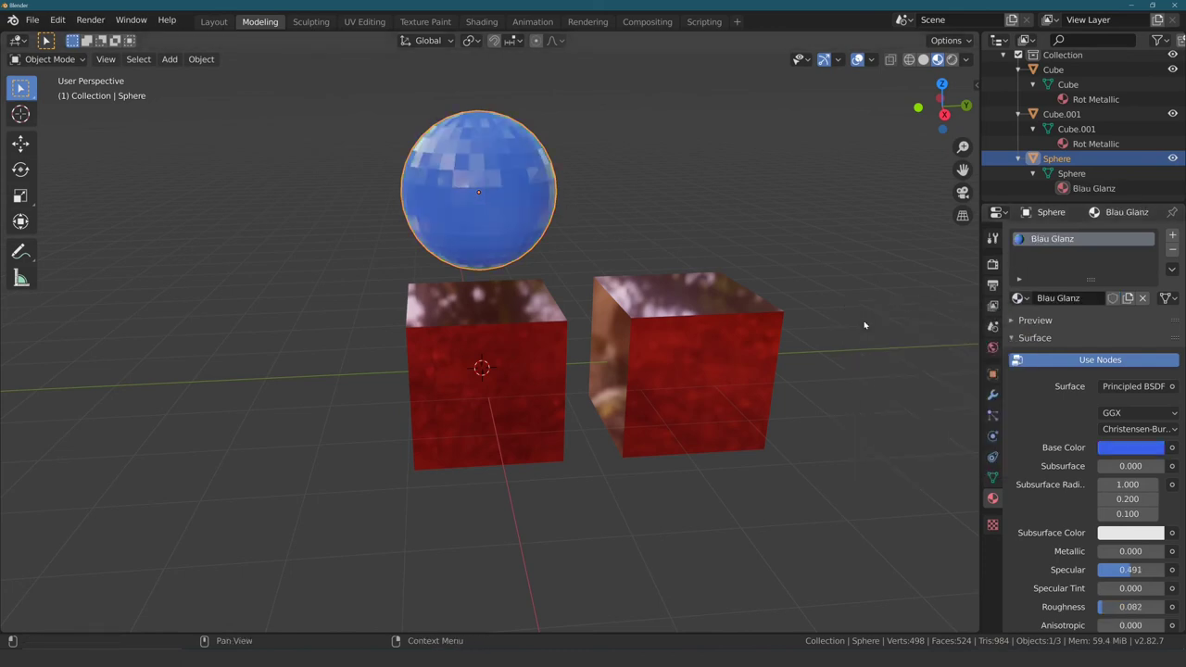
click(1018, 297)
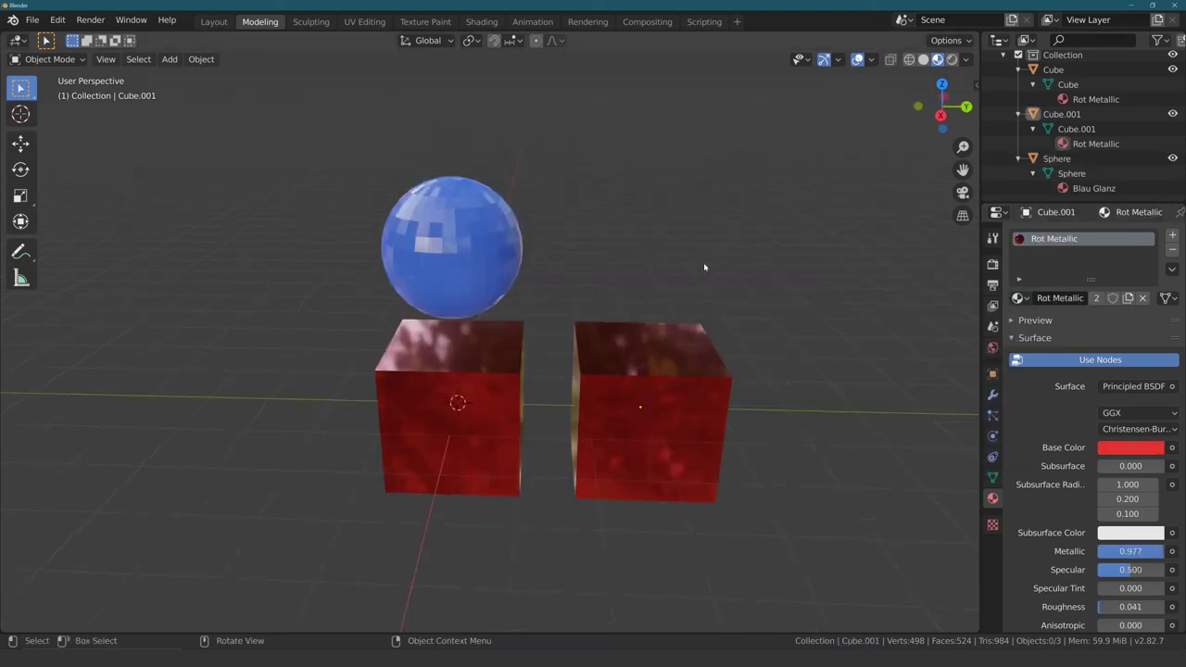
Step: Give Cube.001 the Grün Matt material and turn off Grün Matt's fake user
click(1019, 298)
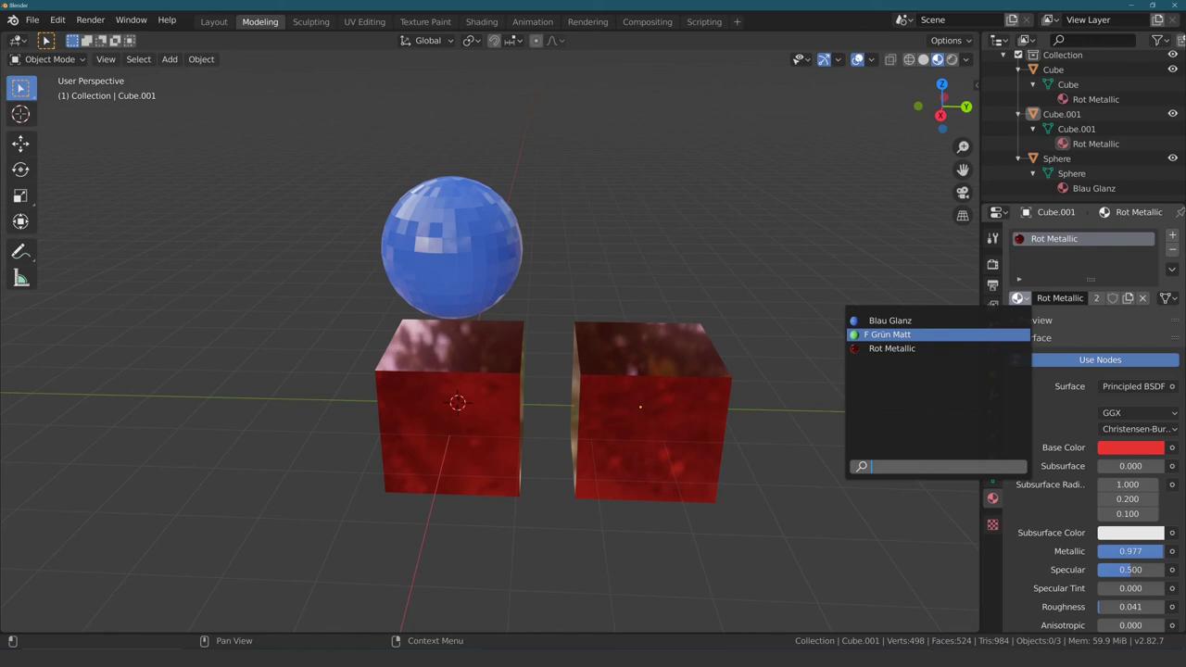
key(Up)
key(Up)
key(Up)
click(914, 334)
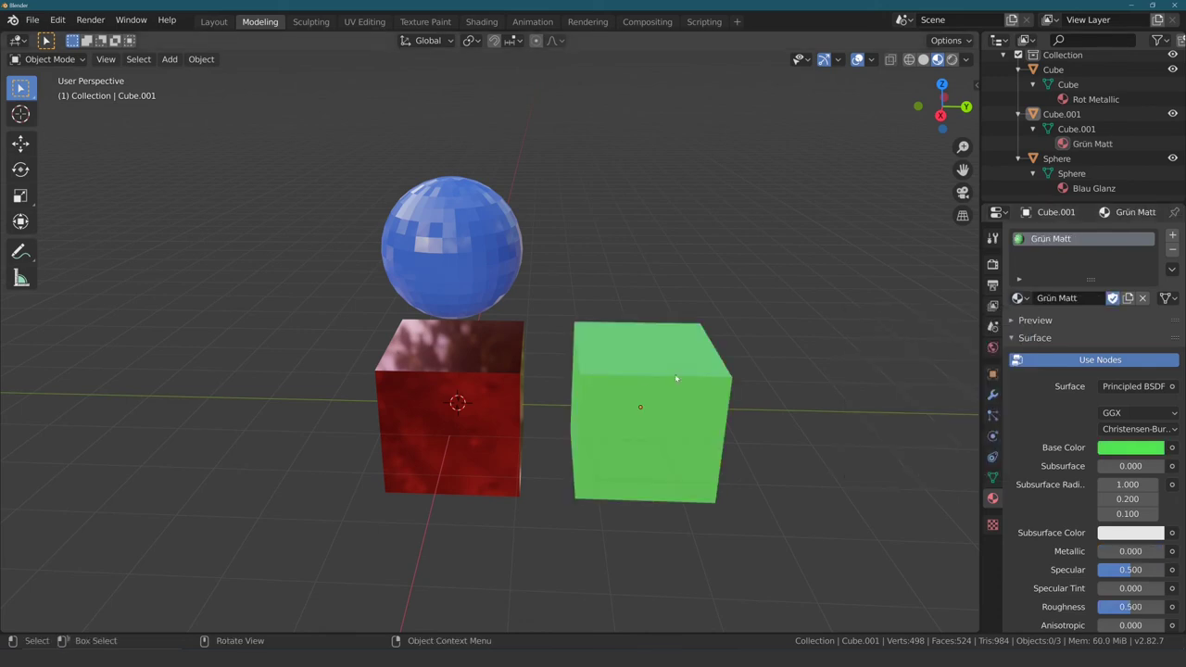
click(1112, 298)
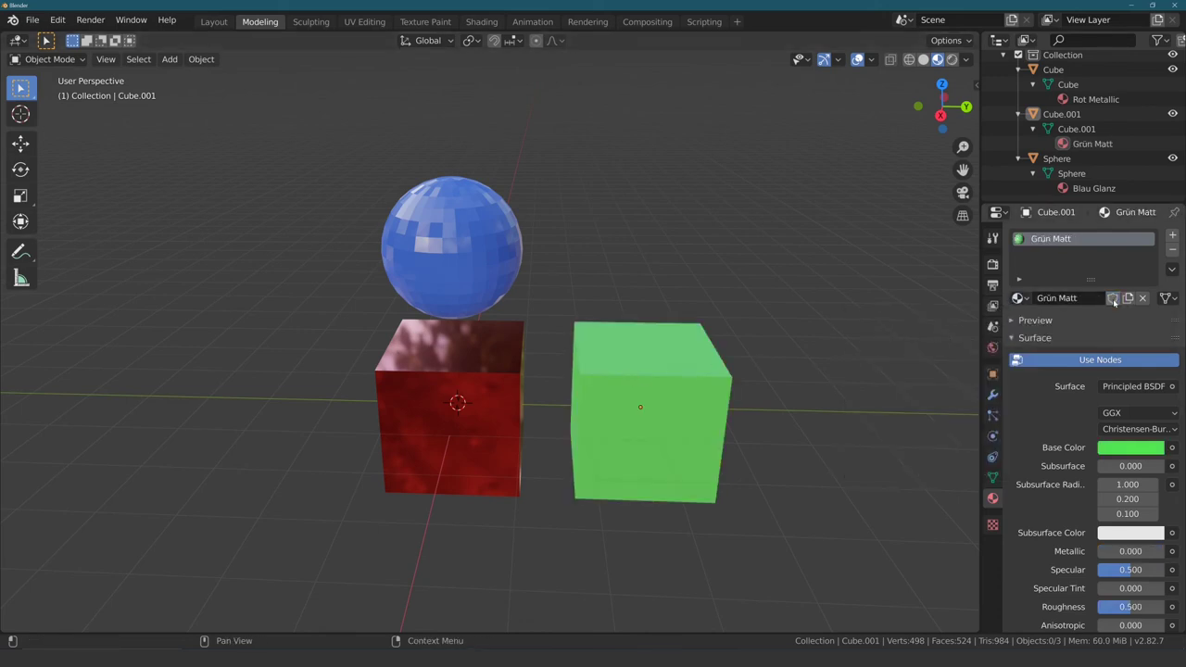
click(1095, 322)
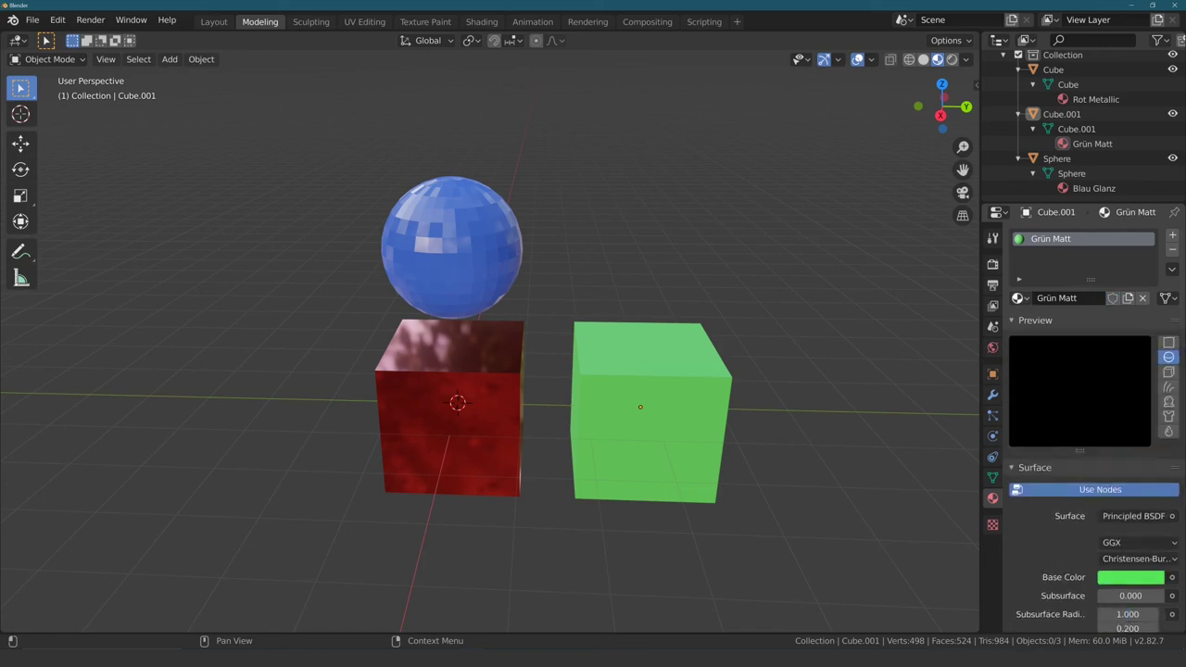
click(1019, 297)
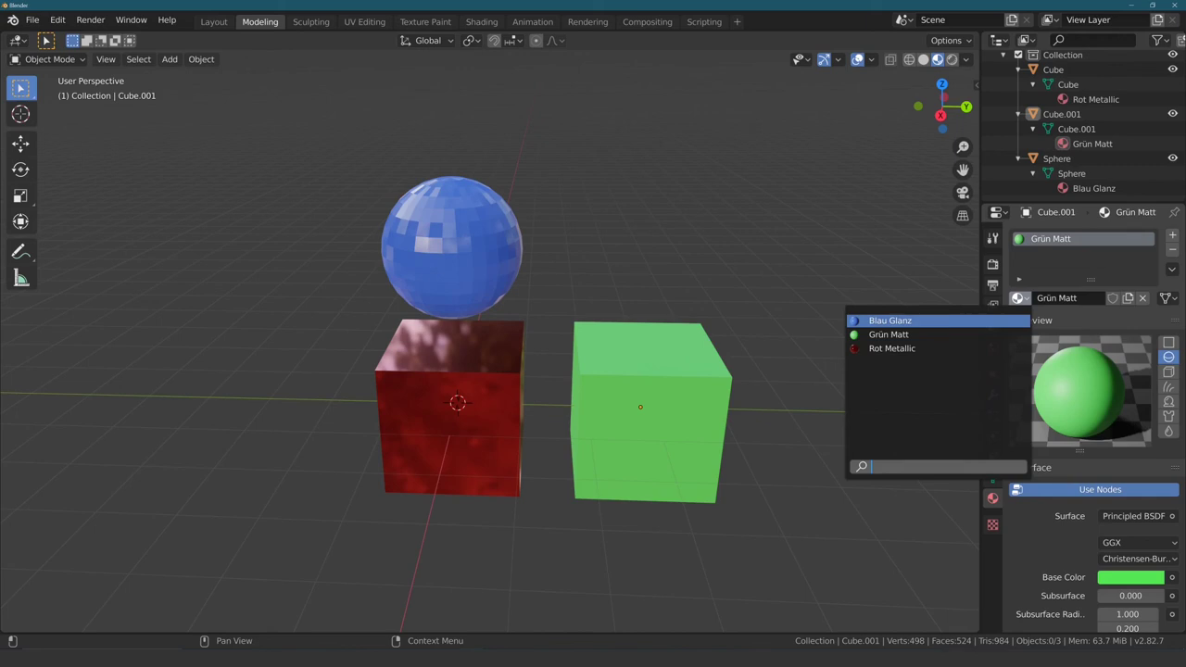
click(1077, 320)
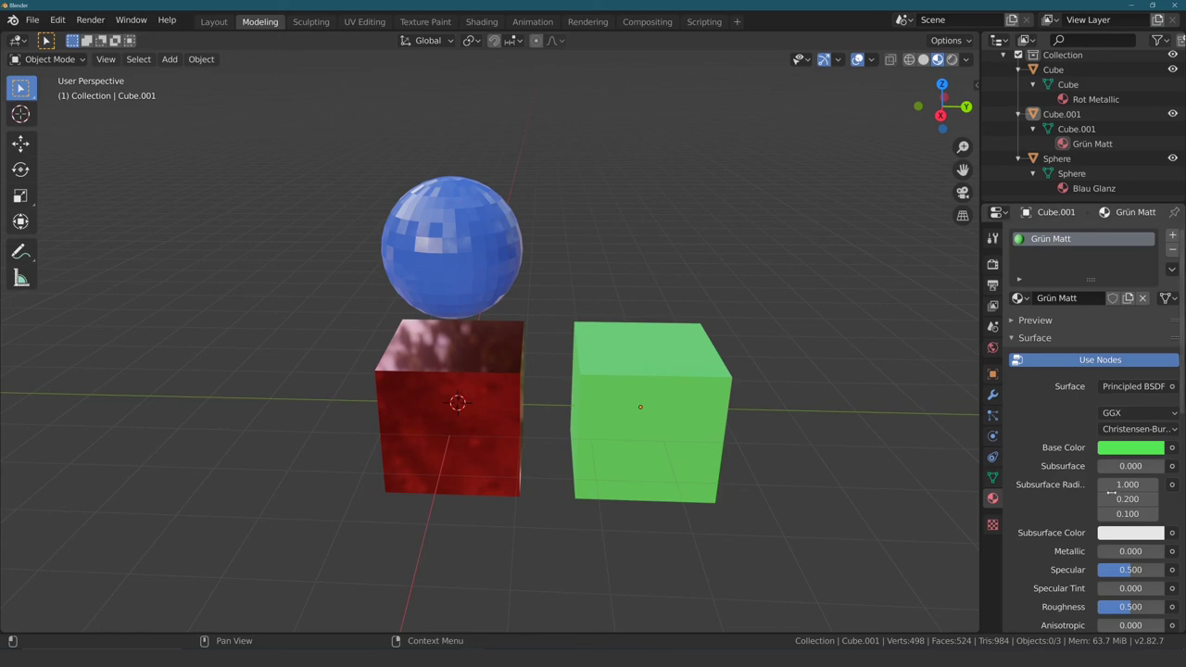
Step: Scroll down through the Grün Matt material settings and back up again
scroll(1065, 417, down, 3)
scroll(1063, 466, down, 2)
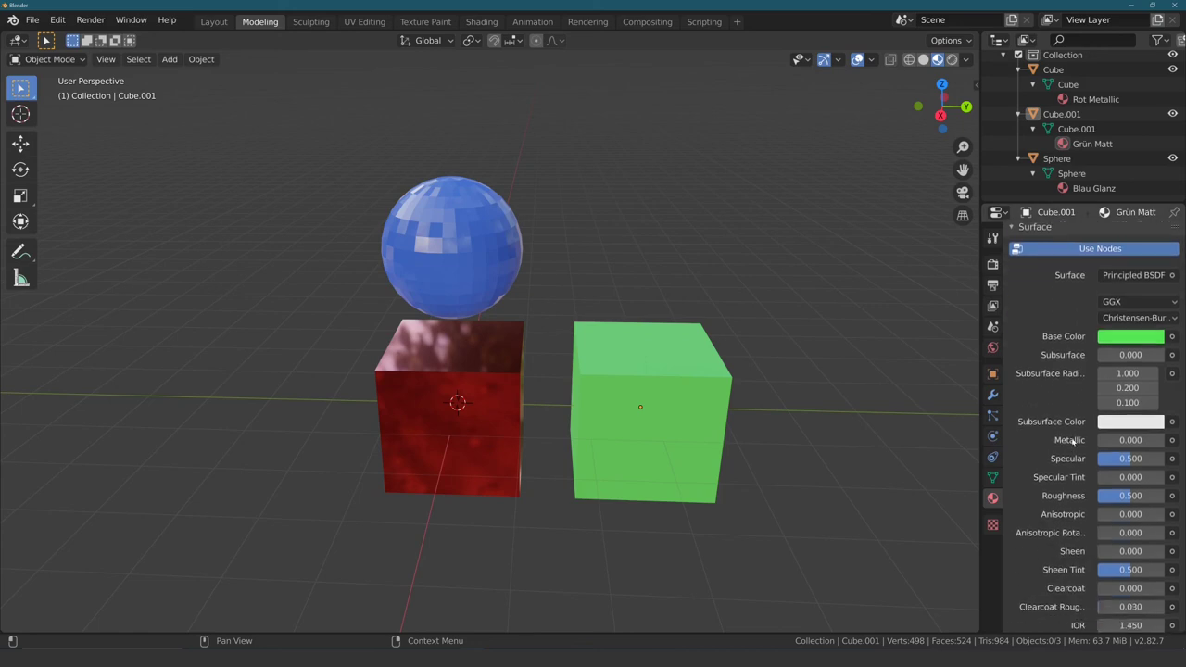
scroll(1065, 461, down, 2)
scroll(1081, 417, down, 1)
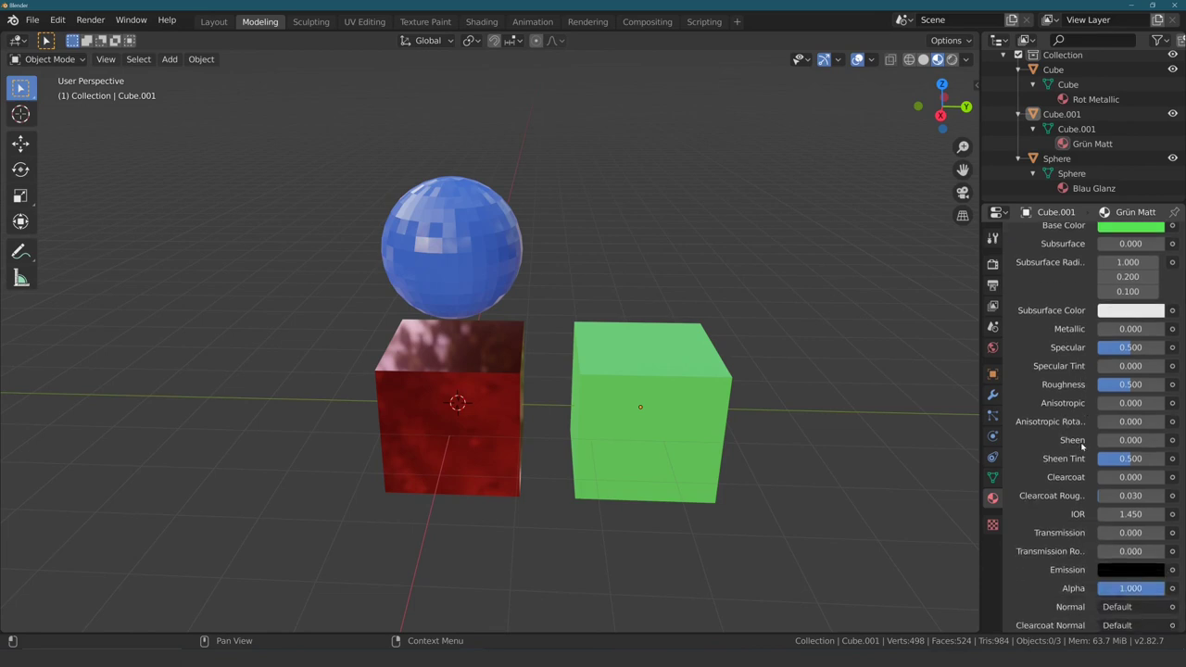
scroll(1102, 417, down, 1)
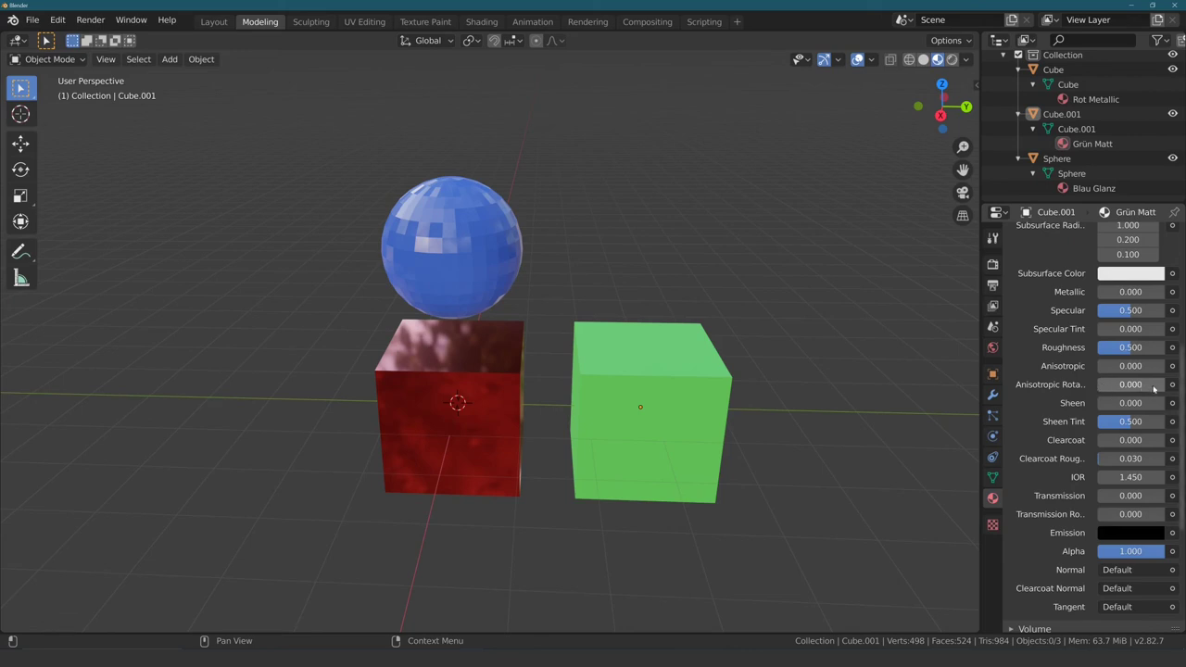
scroll(1078, 476, up, 2)
scroll(1074, 487, up, 1)
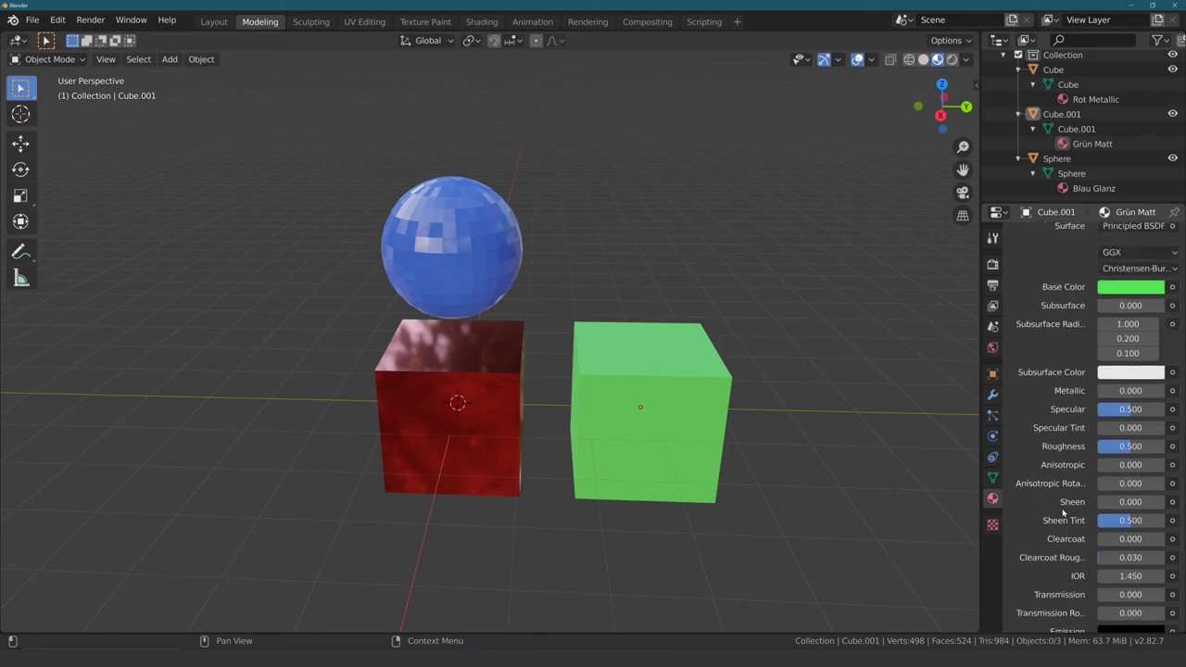
scroll(1070, 501, up, 1)
scroll(1063, 511, up, 1)
scroll(1063, 511, up, 2)
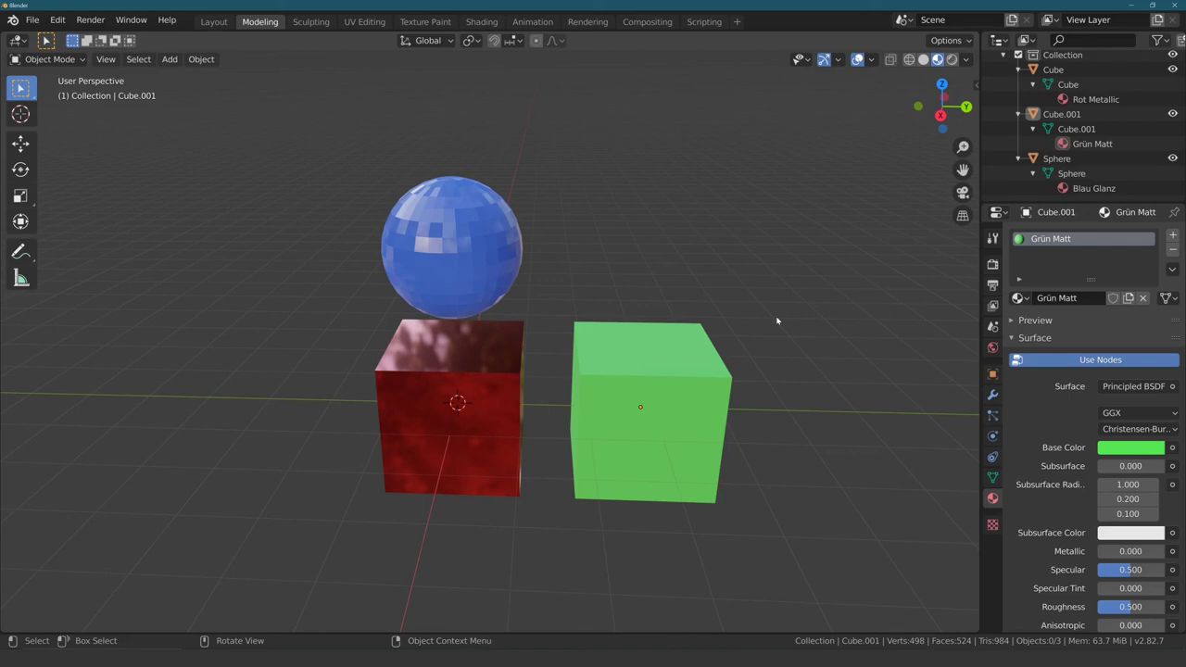
Step: Select the sphere, then orbit and zoom in for a close, angled view
click(467, 243)
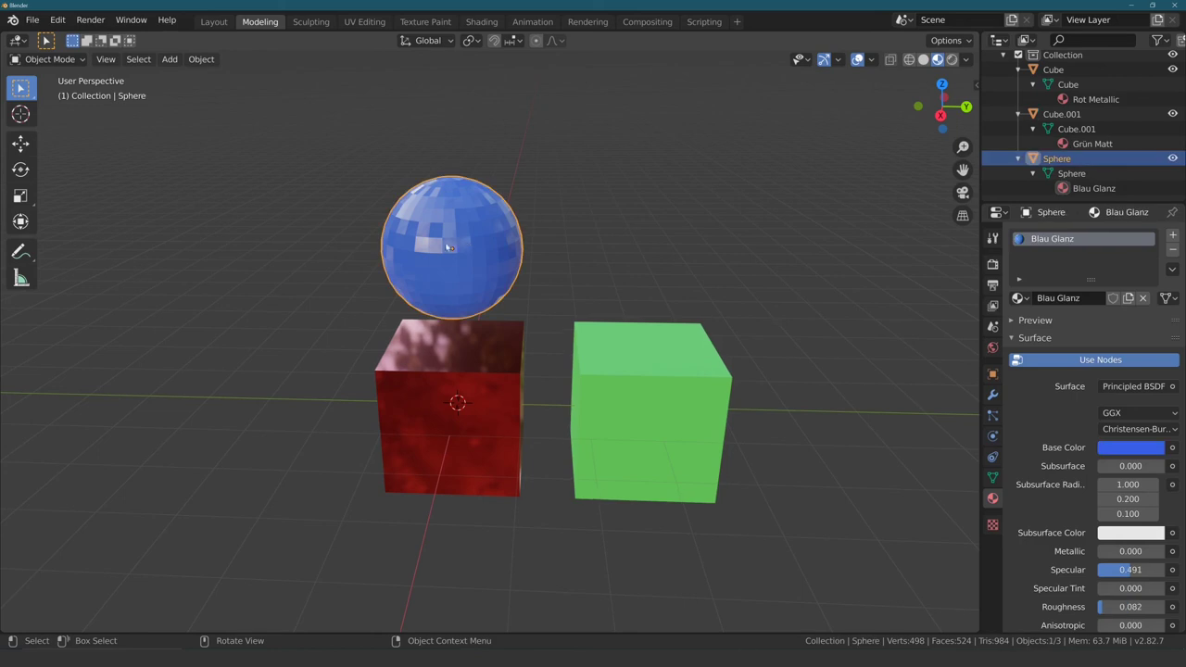
mouse_move(344, 218)
middle_down()
mouse_move(380, 219)
mouse_move(335, 224)
mouse_move(320, 239)
mouse_move(327, 265)
middle_up()
scroll(315, 257, up, 2)
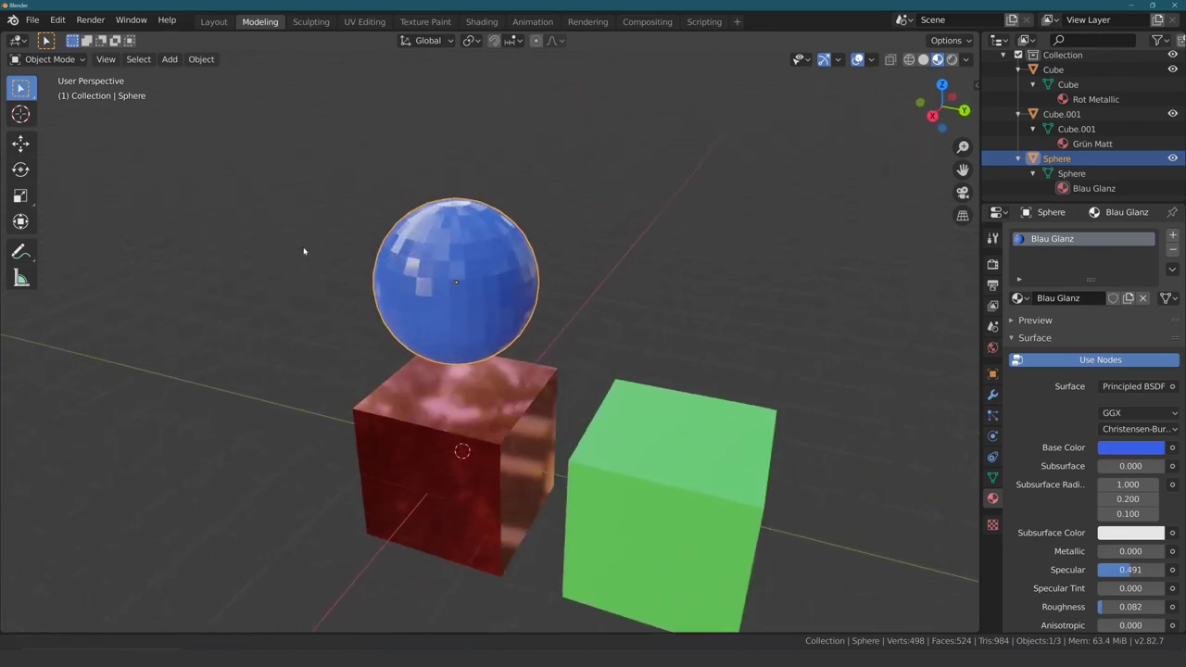
scroll(310, 252, up, 1)
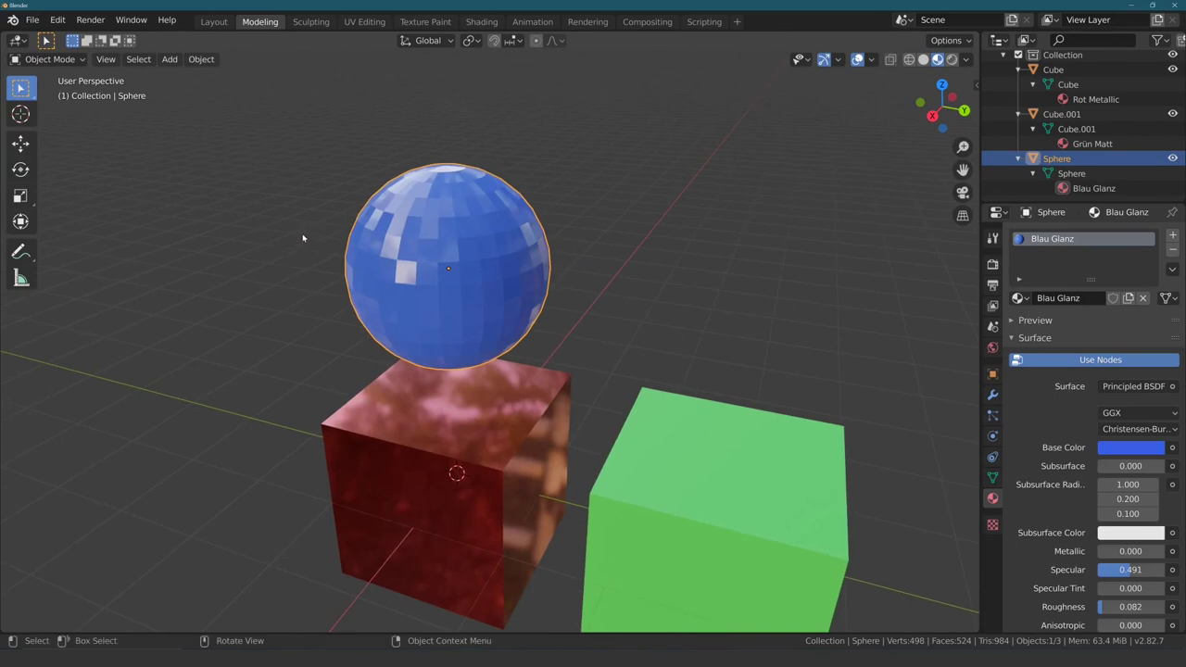
Step: Apply Shade Smooth to the blue sphere and orbit to view the result
right_click(439, 226)
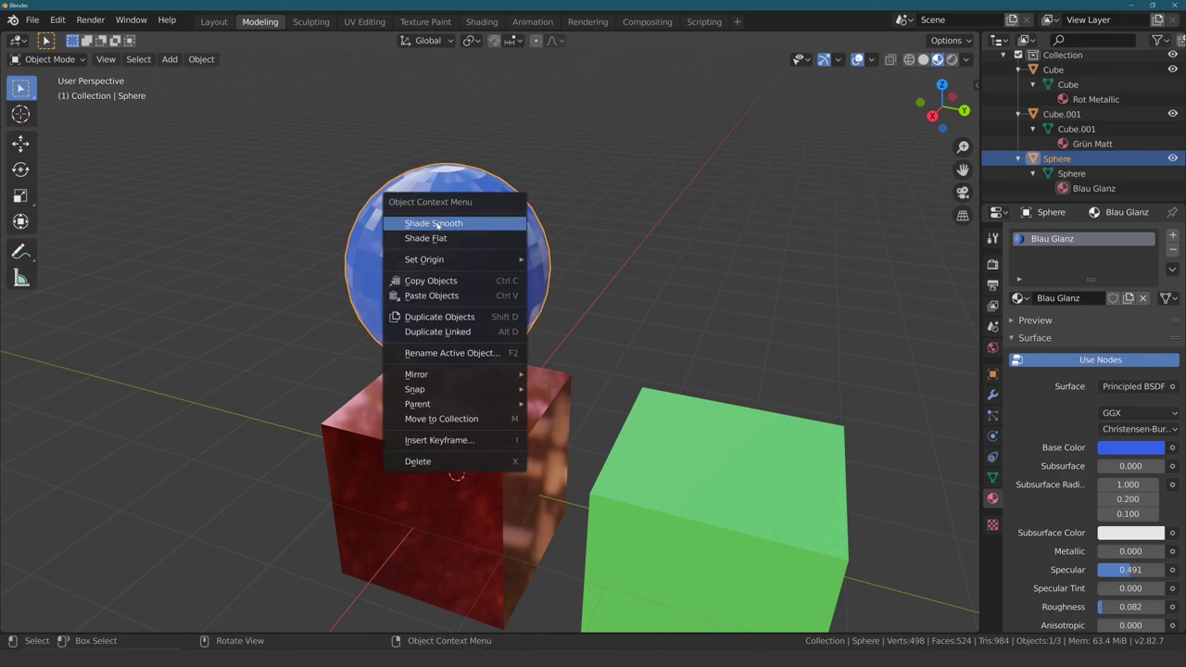
click(463, 225)
mouse_move(435, 222)
middle_down()
mouse_move(339, 212)
mouse_move(190, 225)
mouse_move(209, 239)
middle_up()
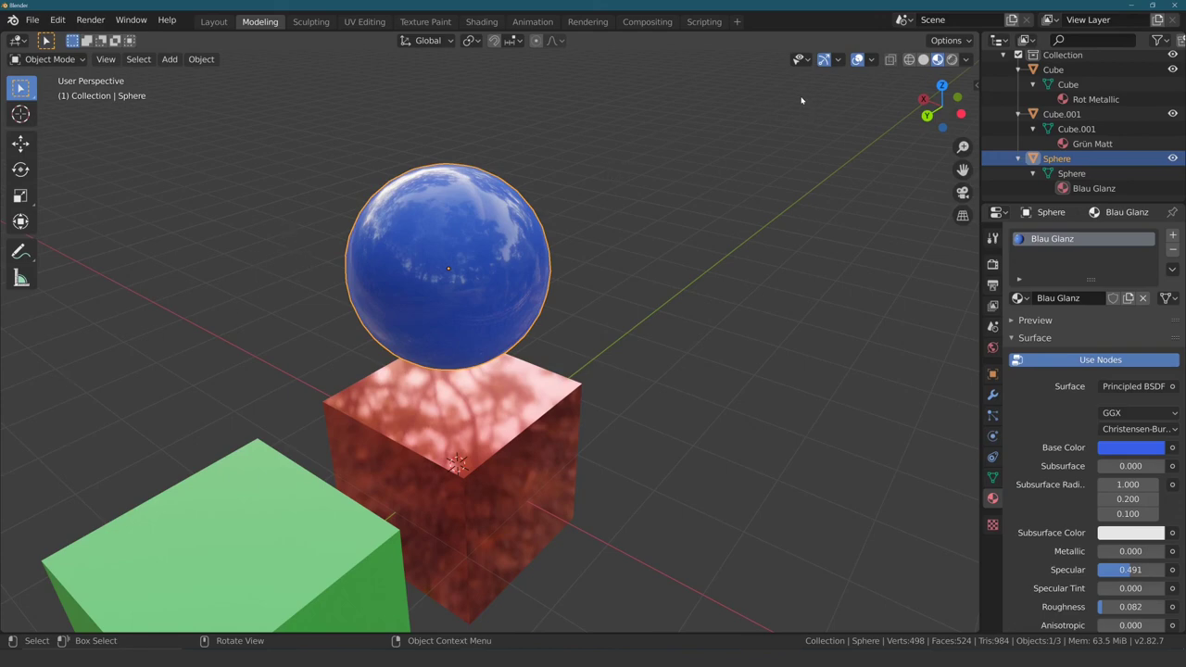
key(Tab)
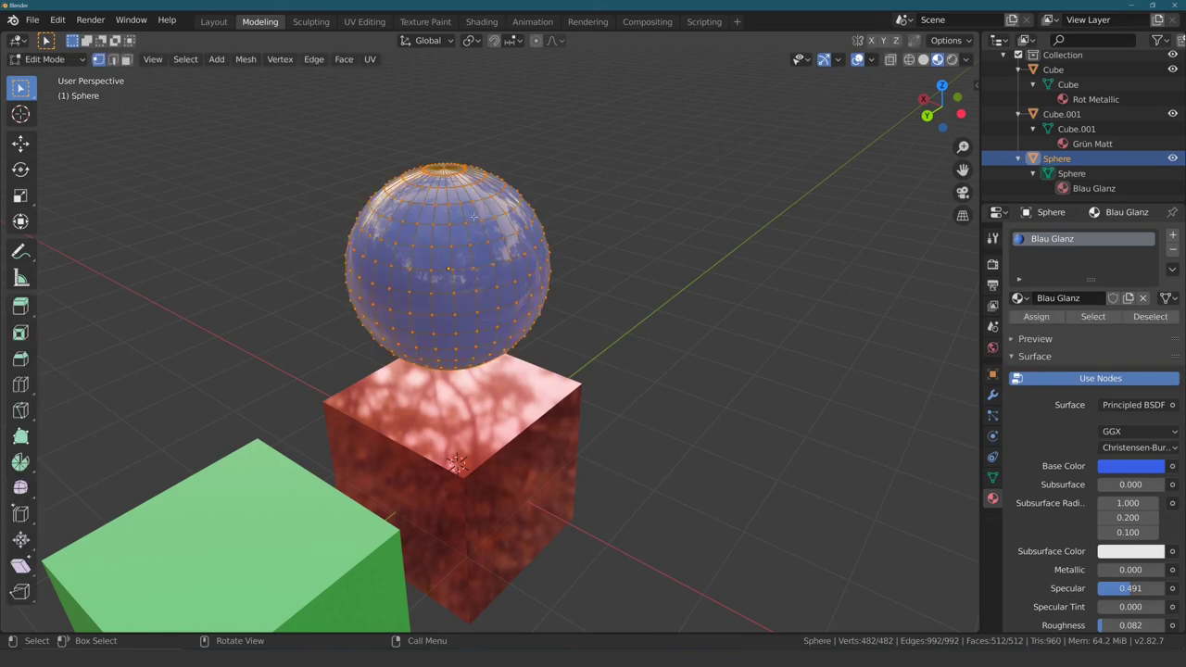
middle_drag(472, 216, 421, 244)
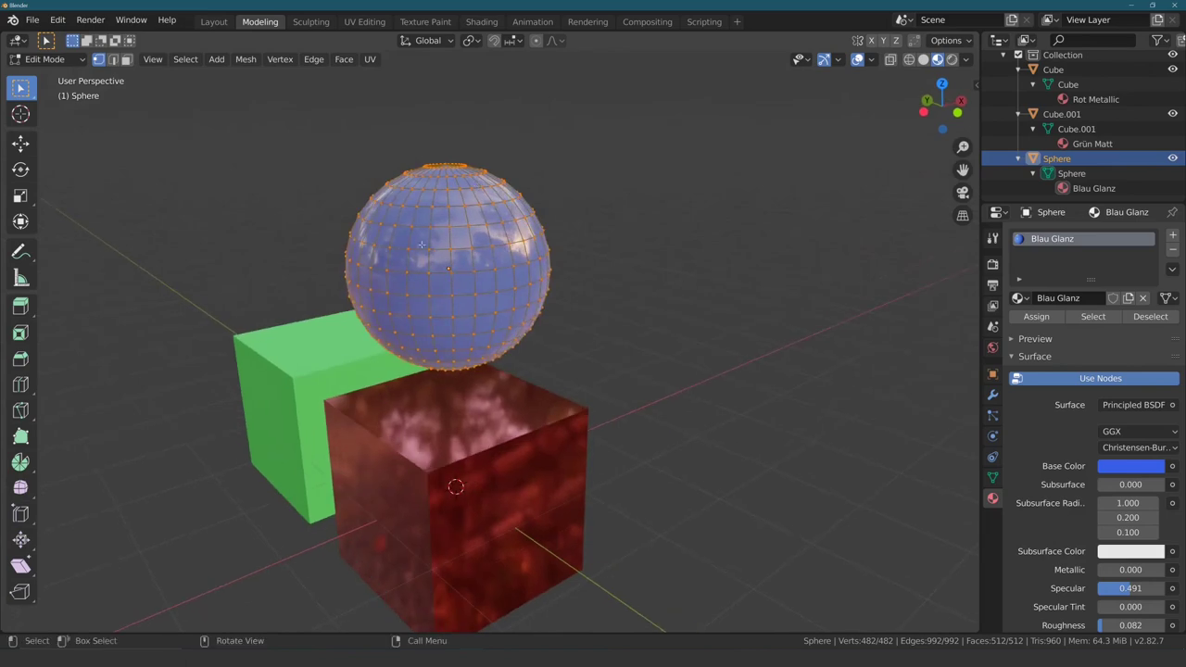
mouse_move(329, 192)
middle_down()
mouse_move(603, 195)
mouse_move(637, 208)
middle_up()
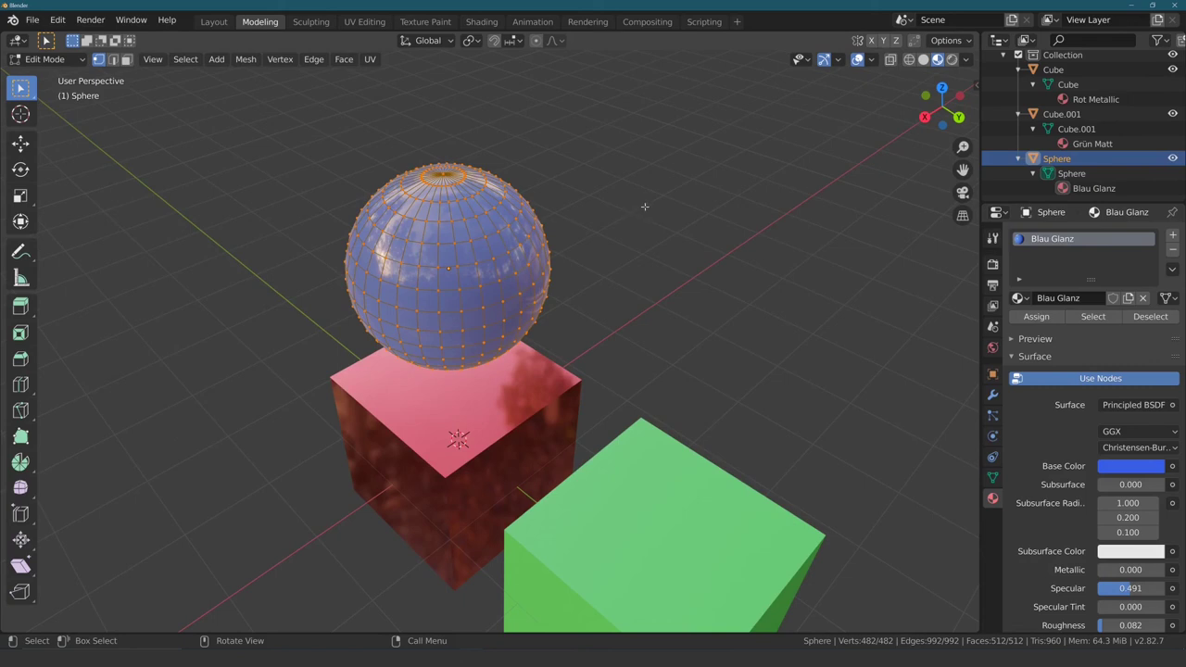
middle_drag(645, 205, 648, 195)
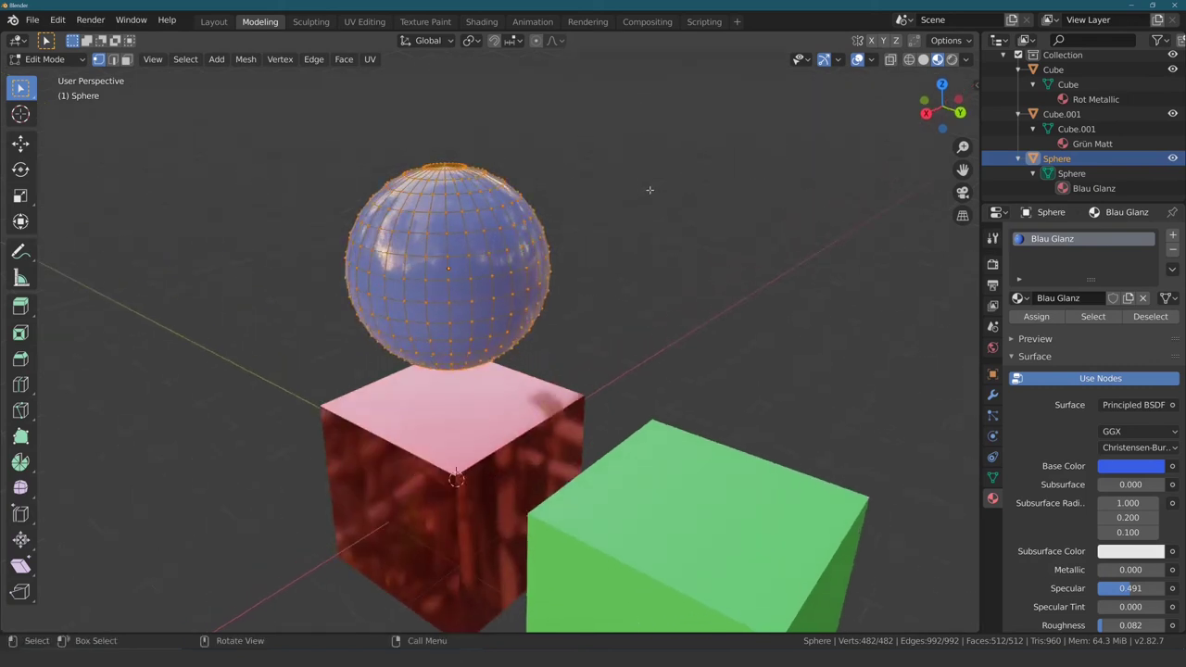
key(Tab)
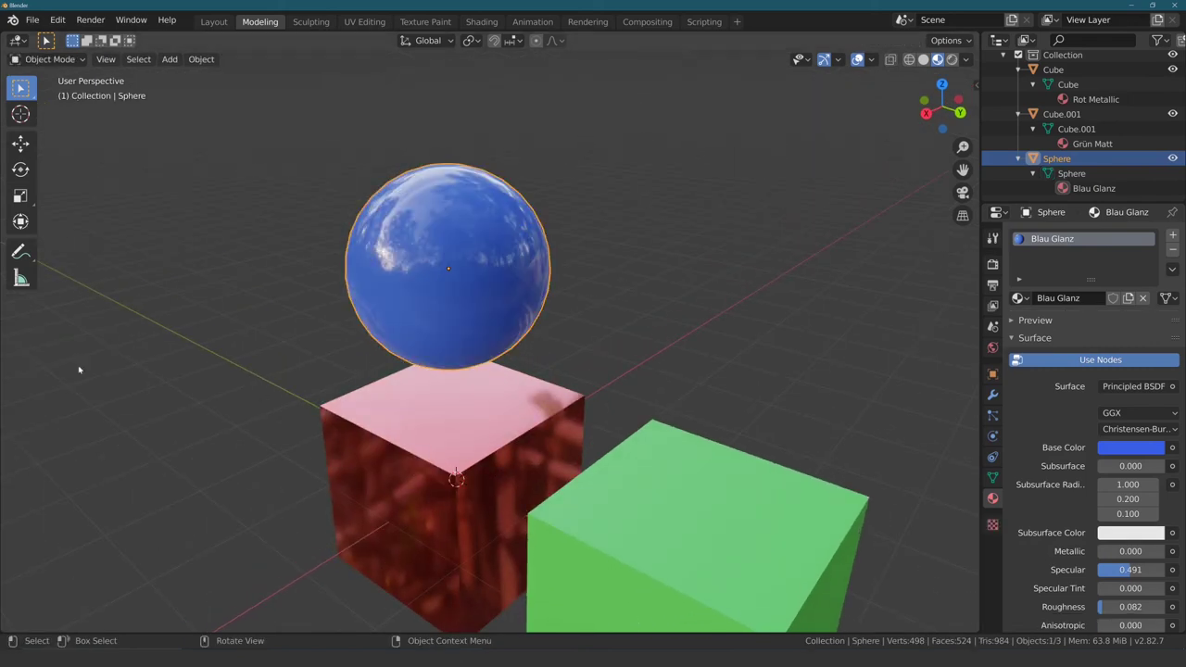
Step: Orbit and pan to frame the red cube, green cube and blue sphere
middle_drag(115, 322, 268, 324)
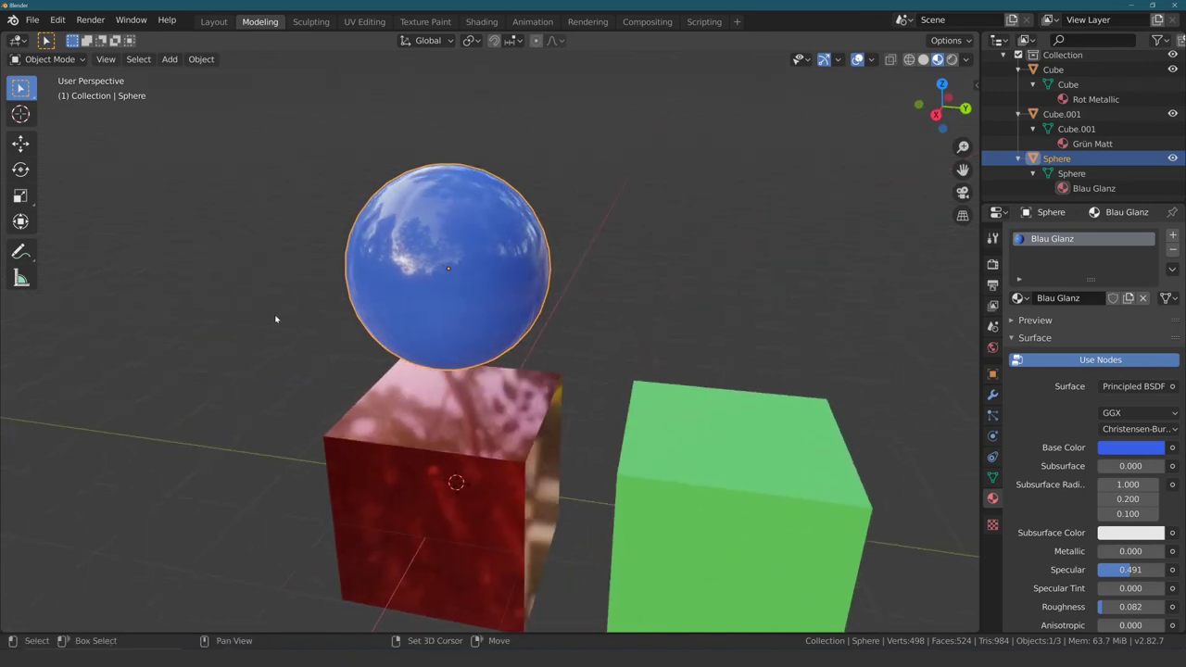
shift+middle_drag(277, 312, 250, 281)
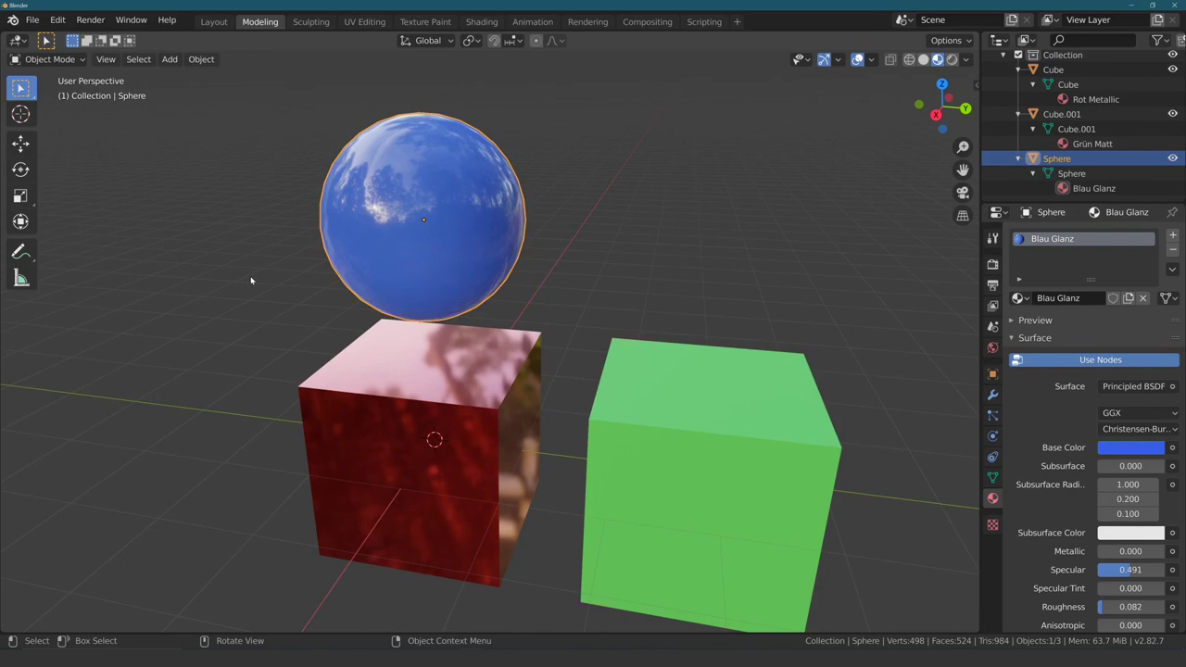